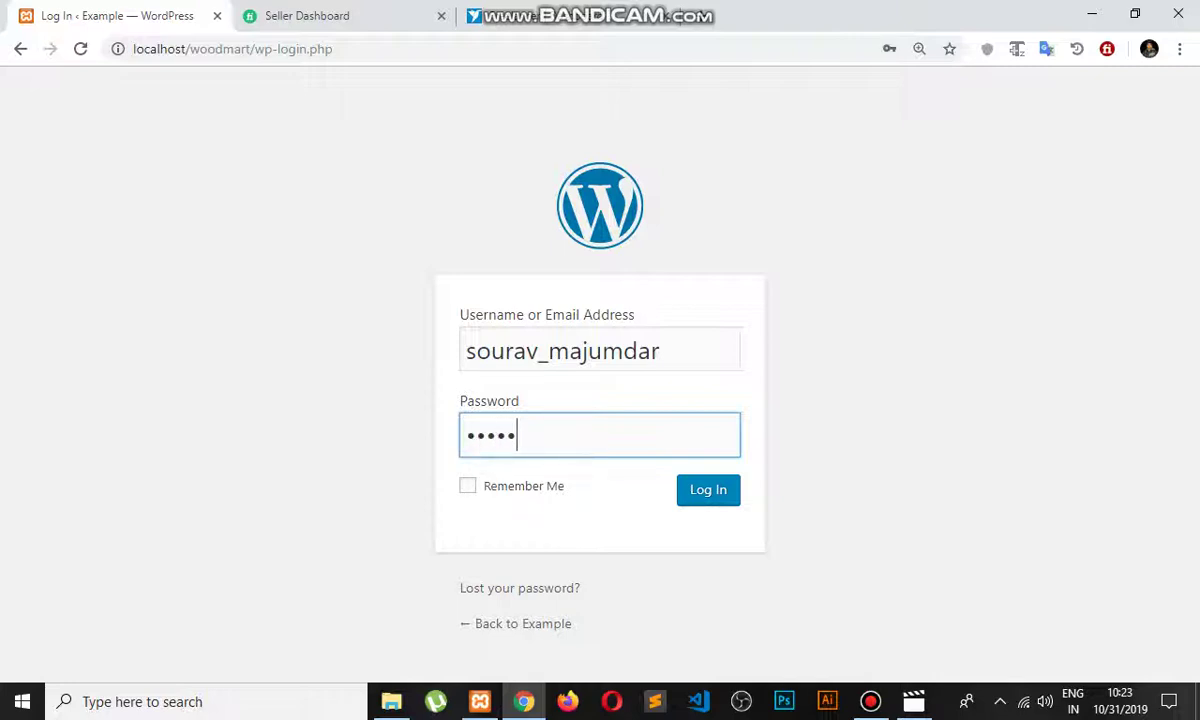
Step: Log in to the WordPress site with the account password and look over the dashboard
key(Return)
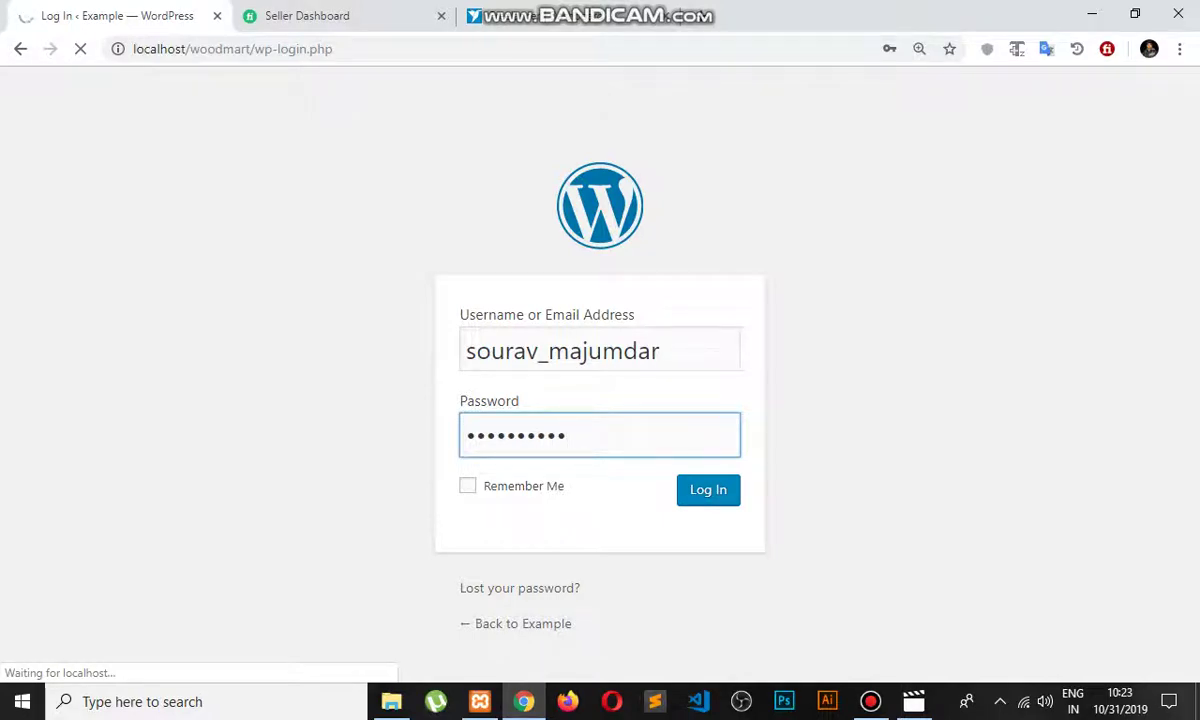
scroll(600, 380, down, 4)
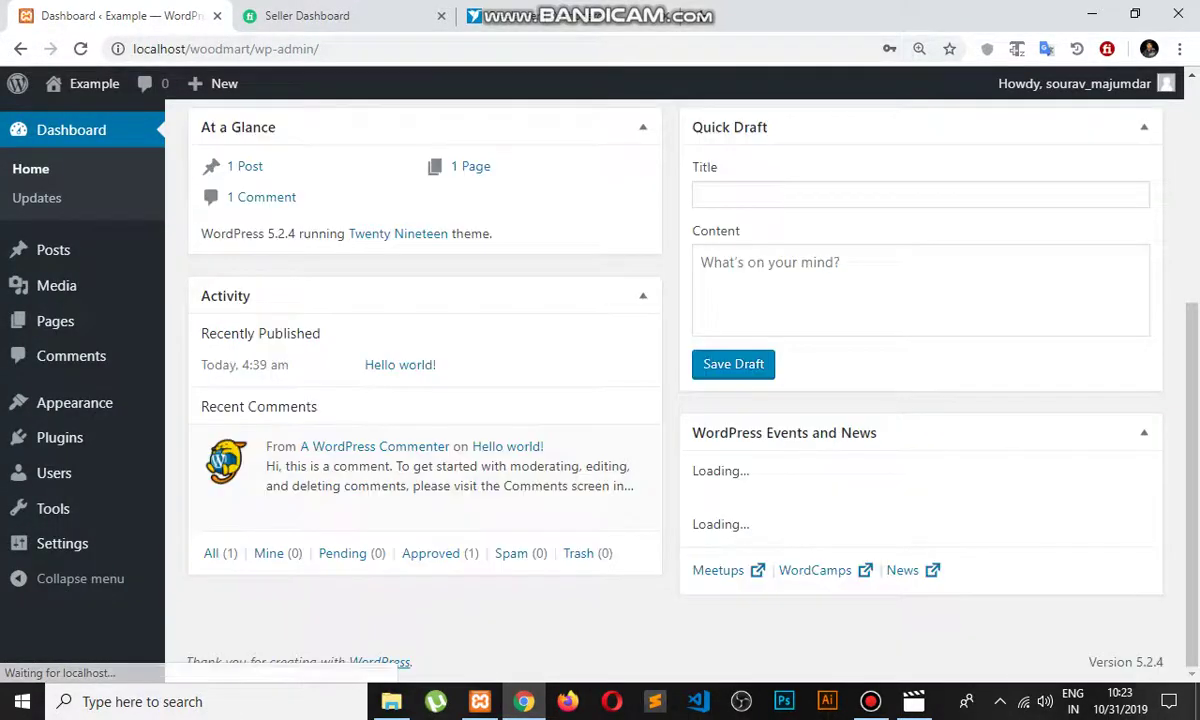
scroll(600, 380, up, 4)
scroll(1110, 200, down, 4)
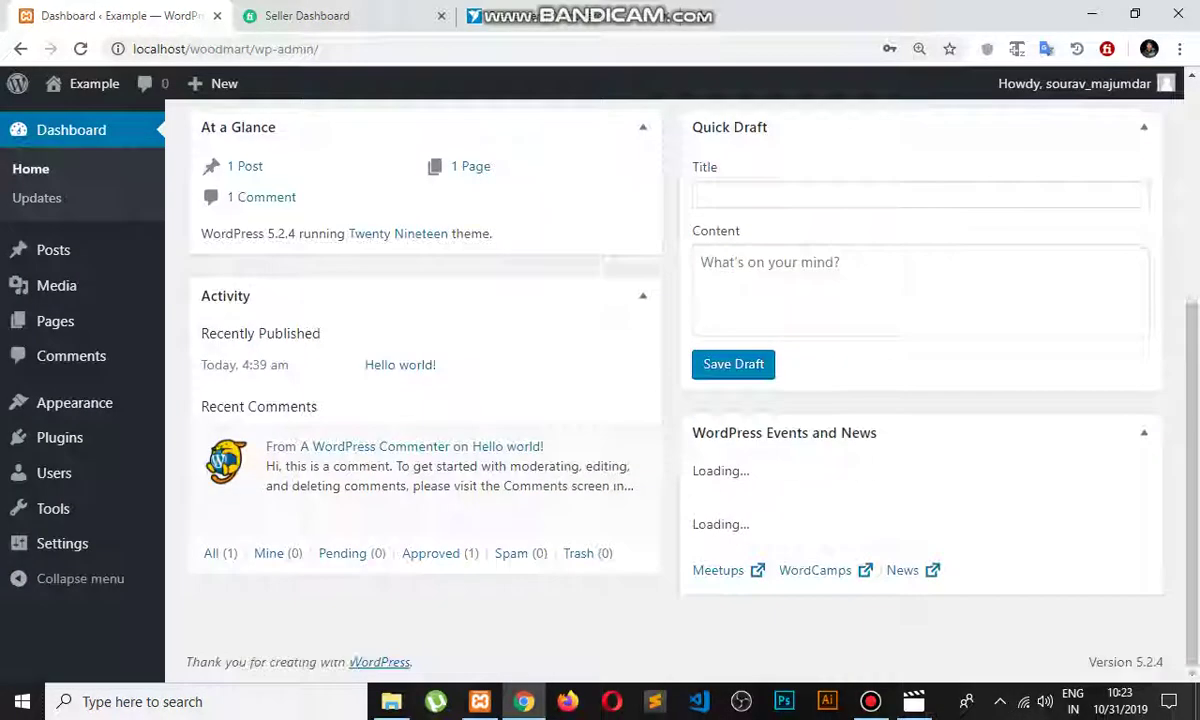
scroll(1110, 200, up, 4)
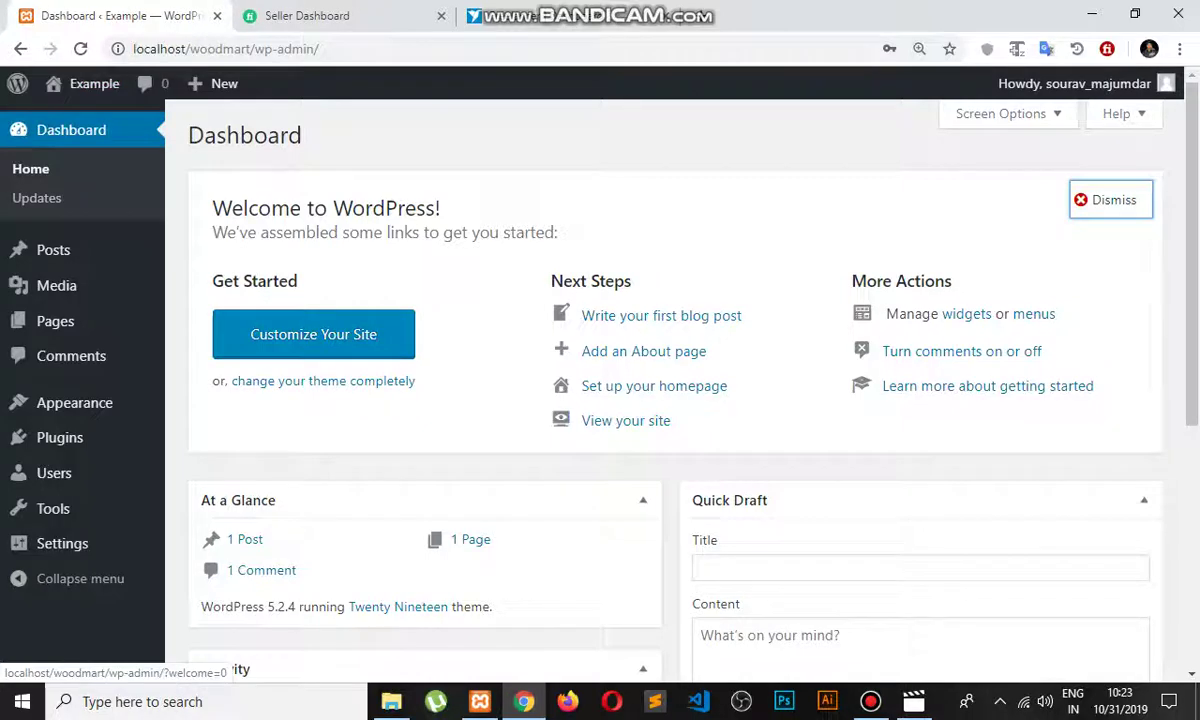
Step: Dismiss the Welcome to WordPress panel on the dashboard
click(1110, 200)
scroll(1110, 200, down, 3)
scroll(1110, 200, up, 3)
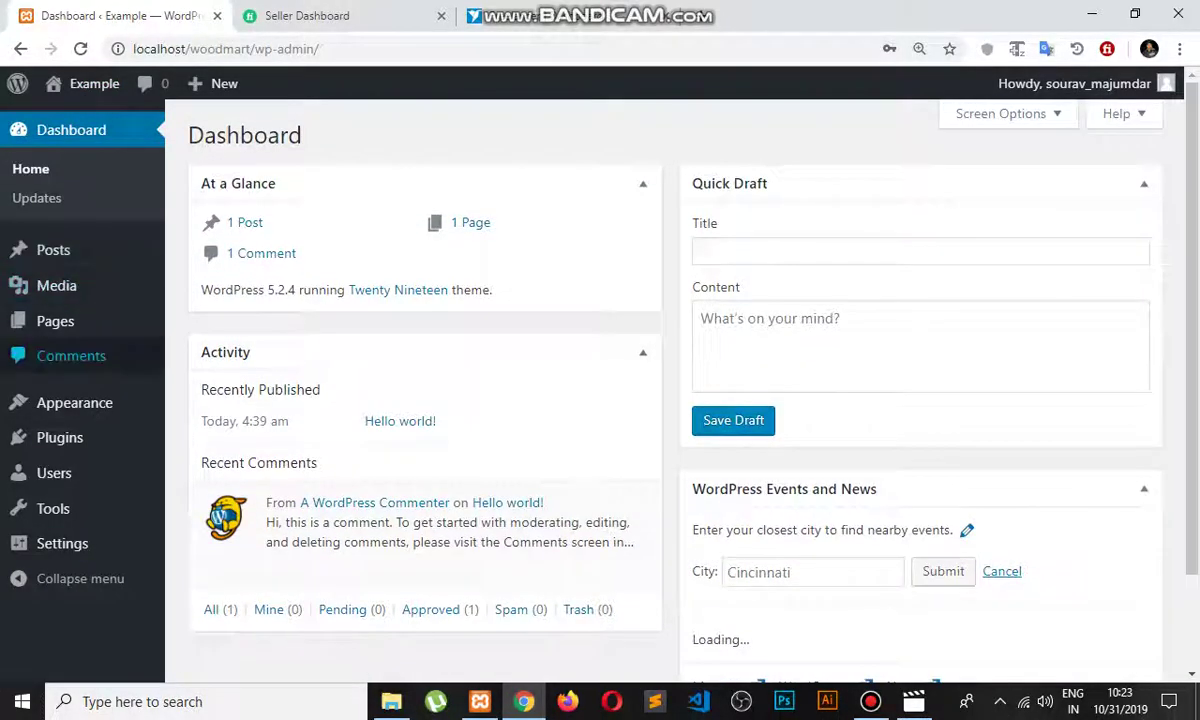
Step: Go to the installed themes, start adding a new theme and open the form for uploading a theme .zip
mouse_move(74, 402)
click(204, 402)
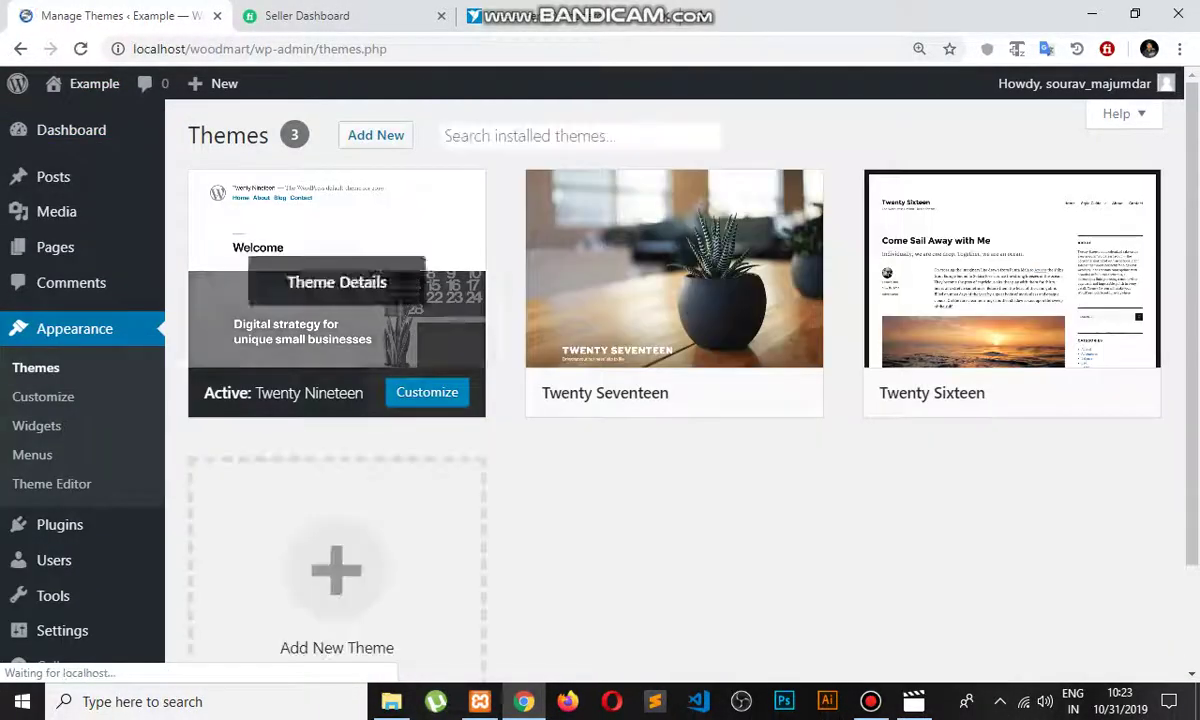
scroll(400, 380, down, 3)
scroll(400, 380, up, 3)
click(376, 135)
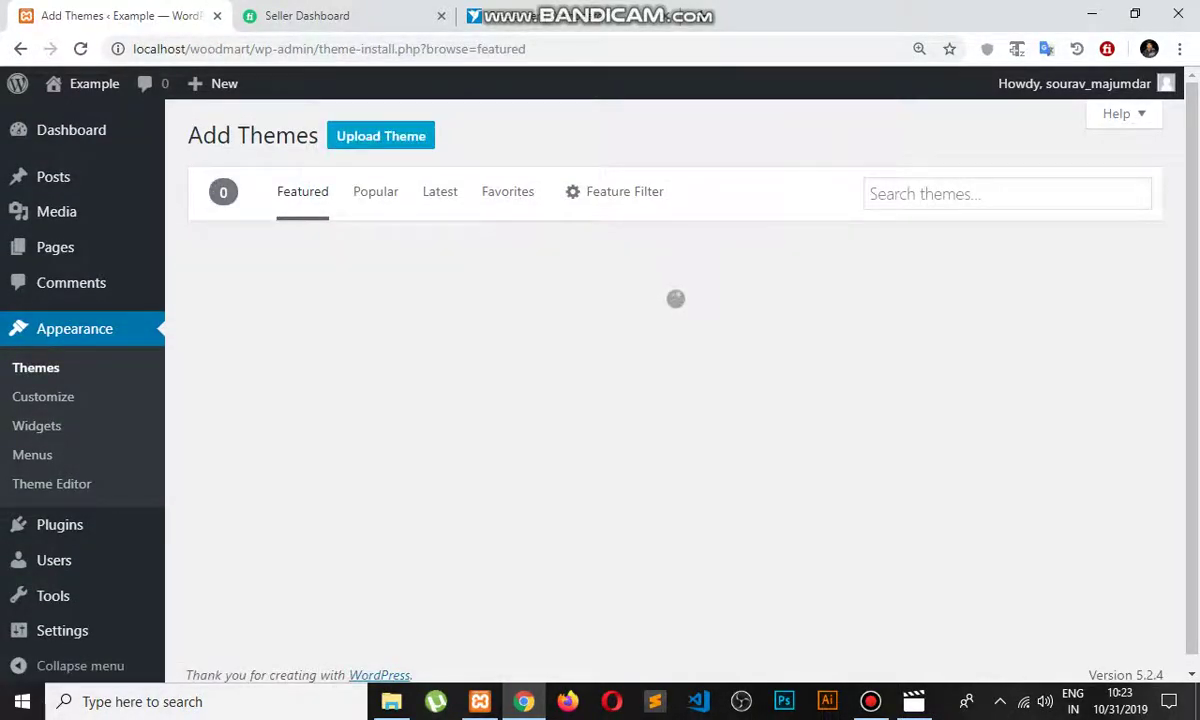
scroll(660, 380, down, 5)
scroll(660, 380, up, 5)
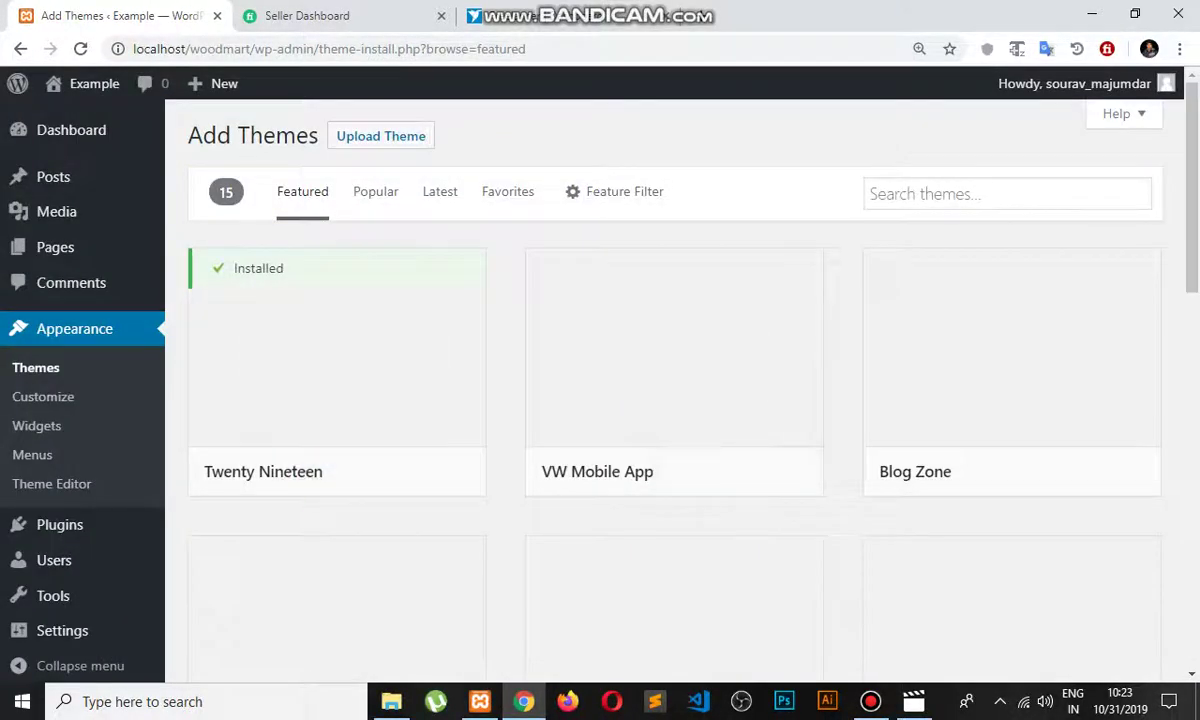
click(380, 135)
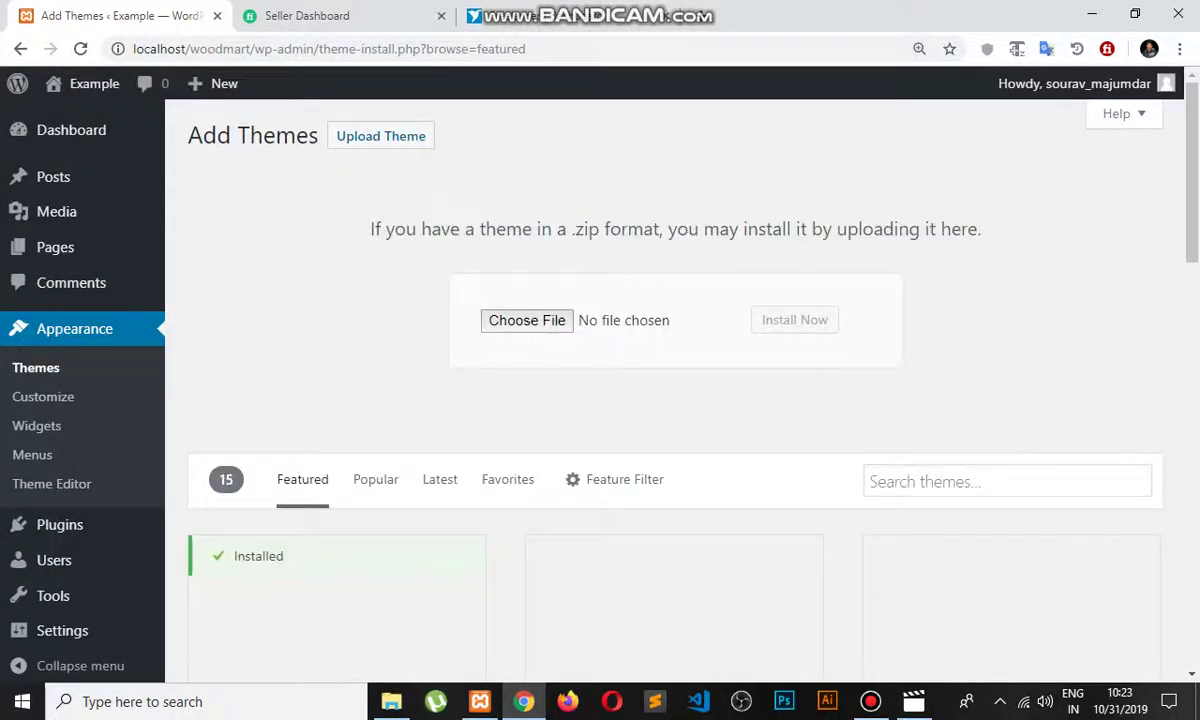
Step: Browse to the newspaper folder on the Desktop while choosing the upload file and extract newspaper-theme.zip into a newspaper-theme folder
click(527, 320)
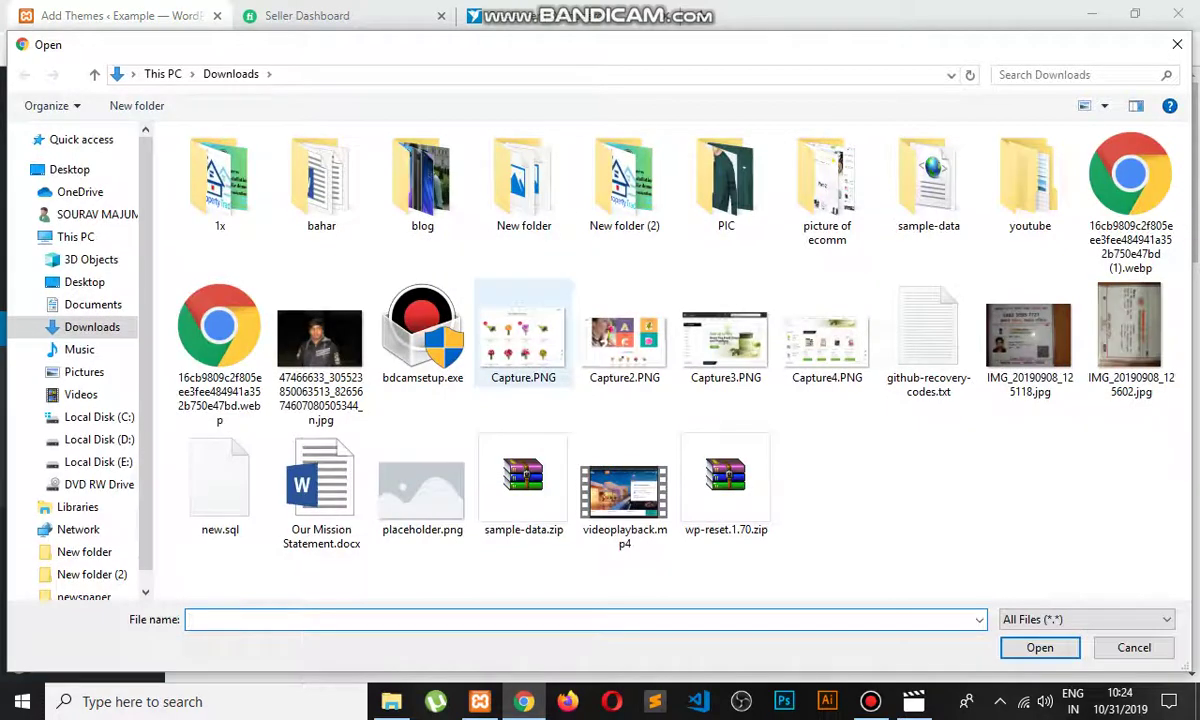
click(163, 75)
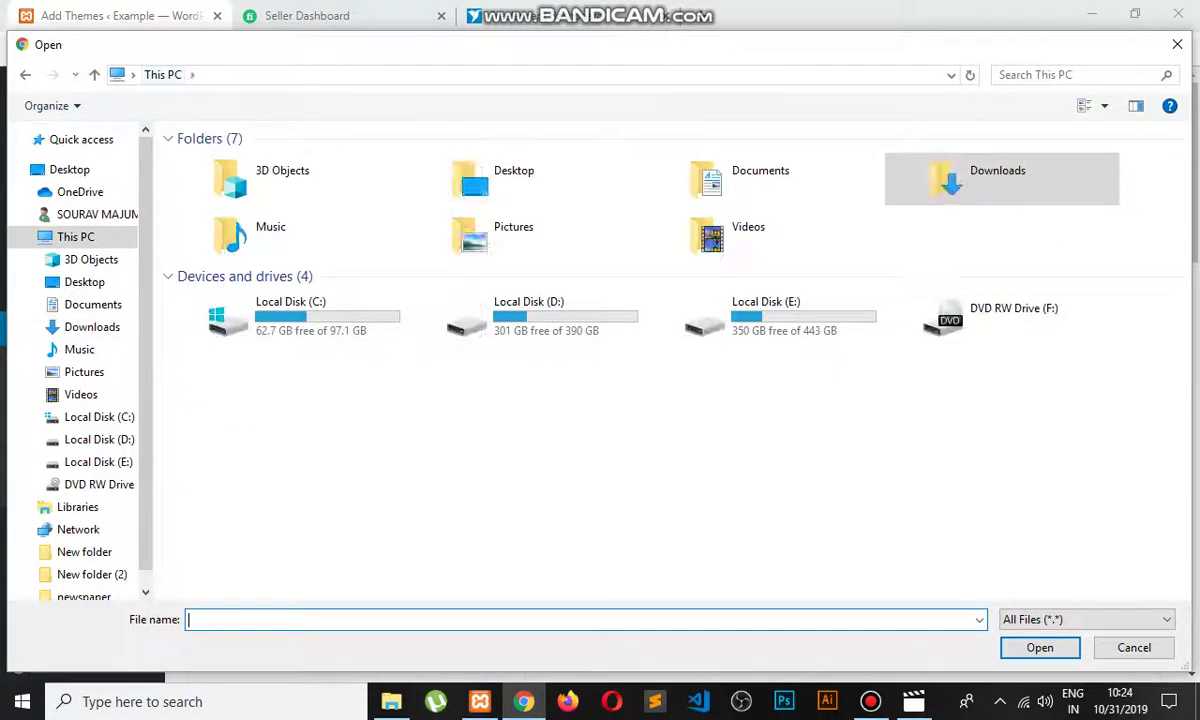
double_click(520, 180)
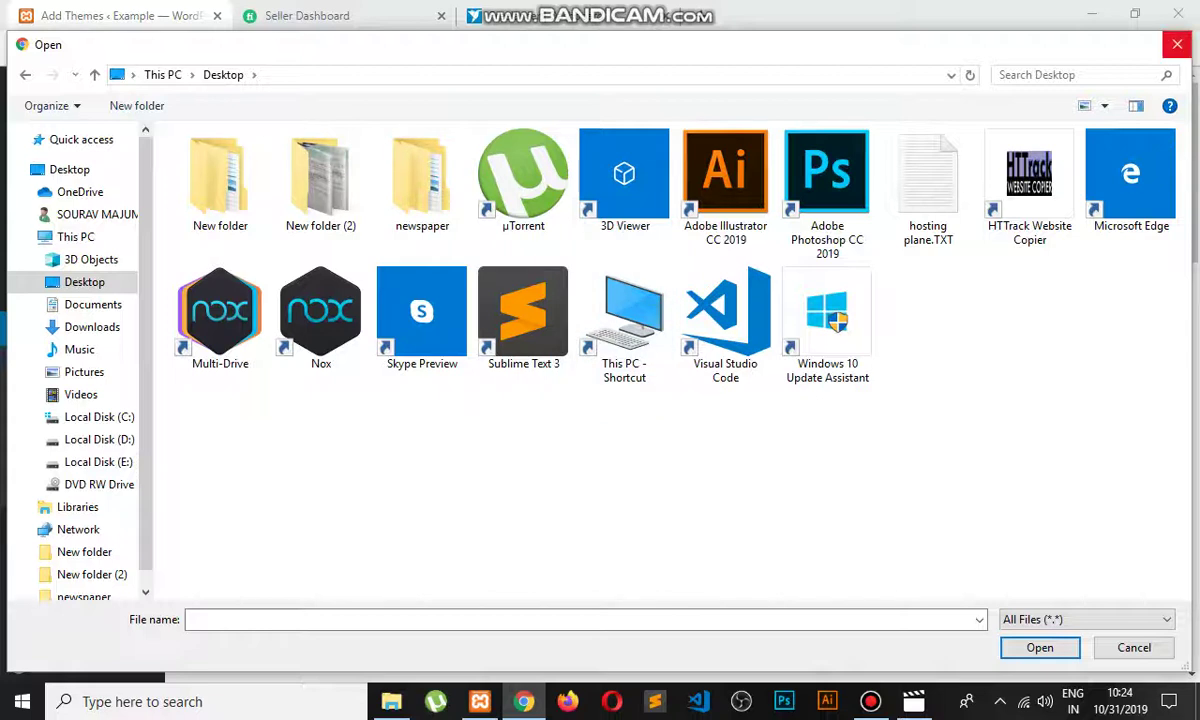
double_click(422, 180)
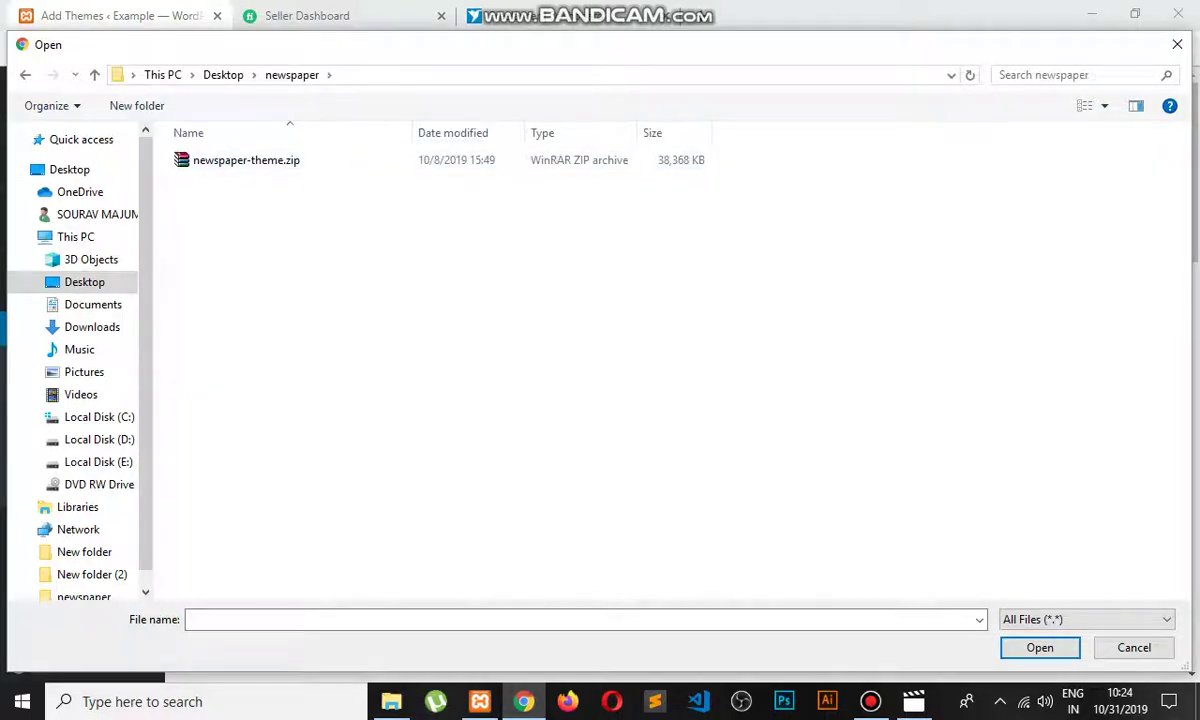
click(230, 160)
right_click(241, 159)
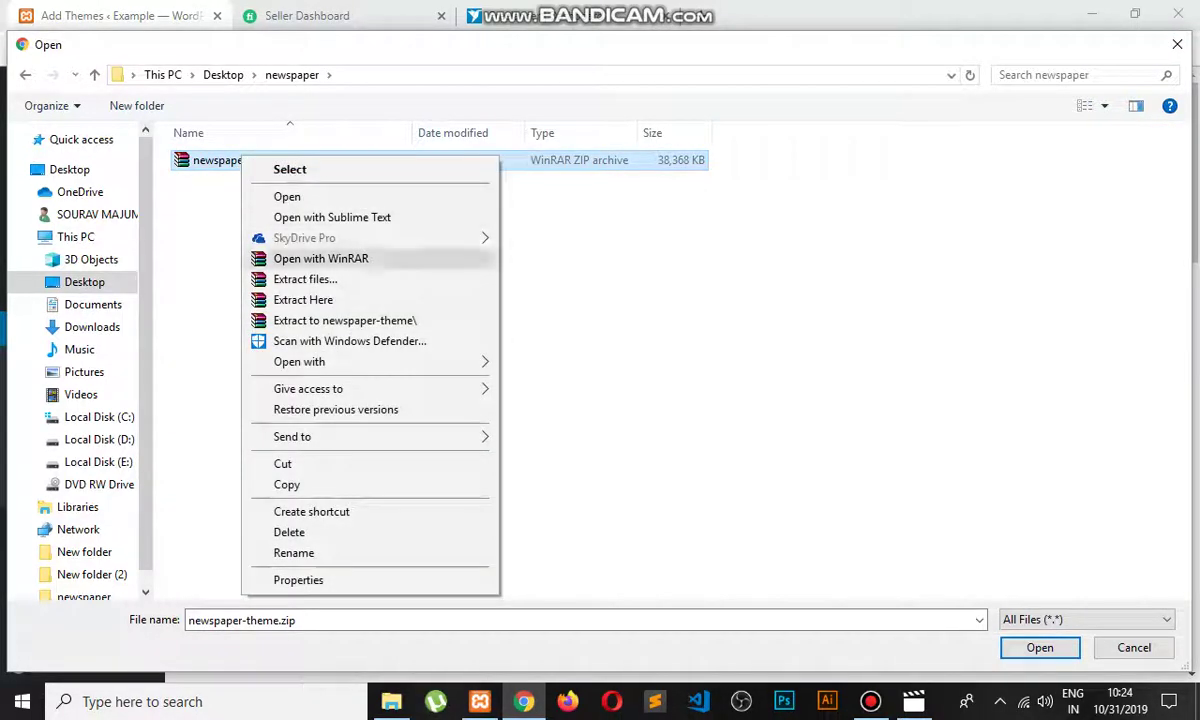
click(305, 279)
key(Return)
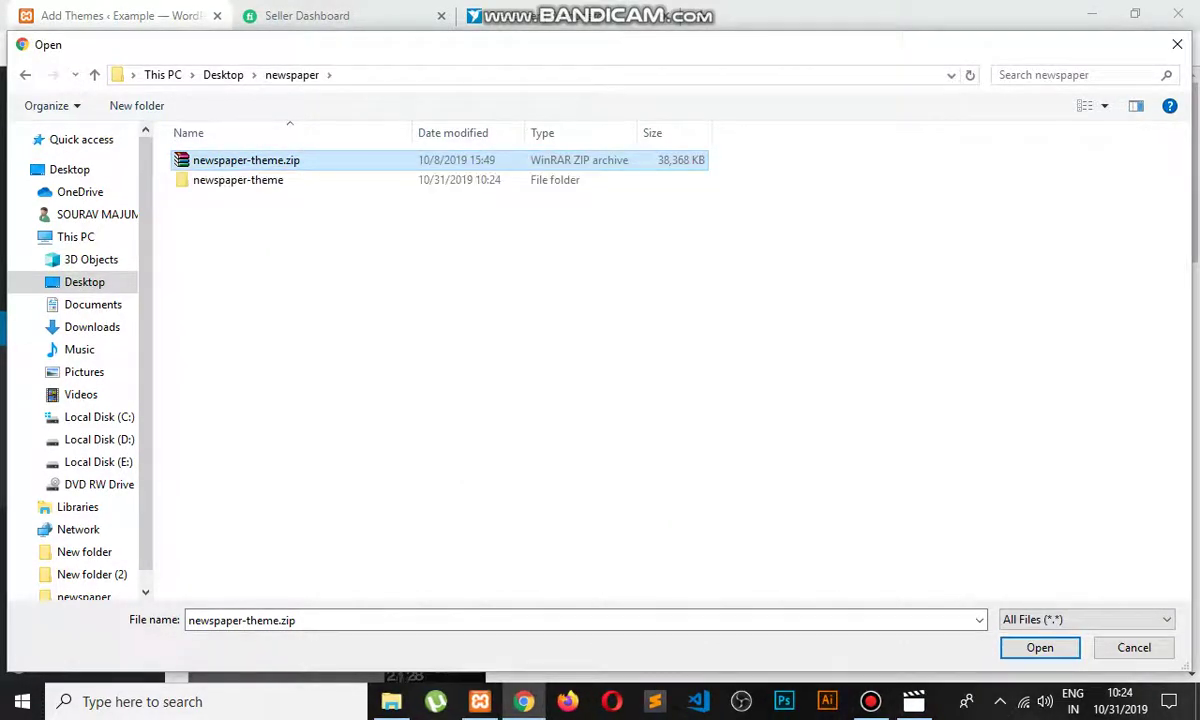
Step: Install the theme from Newspaper-theme_to_install.zip in the extracted newspaper-theme folder and return to the themes page
double_click(238, 180)
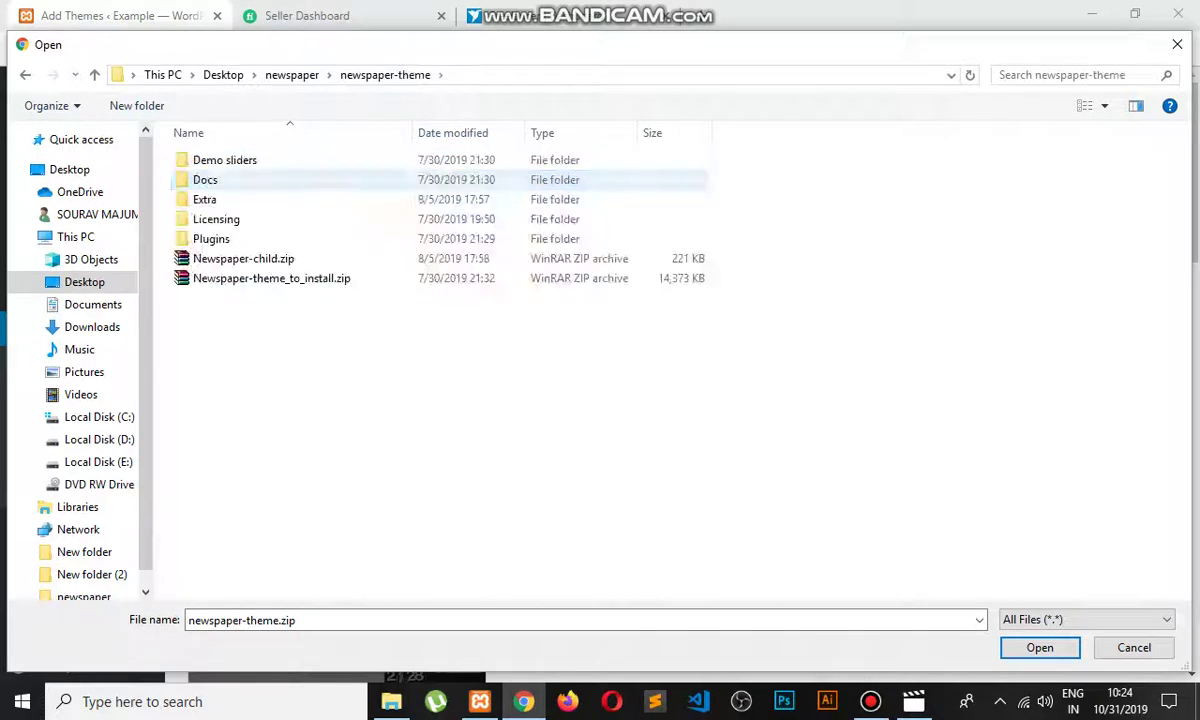
click(286, 279)
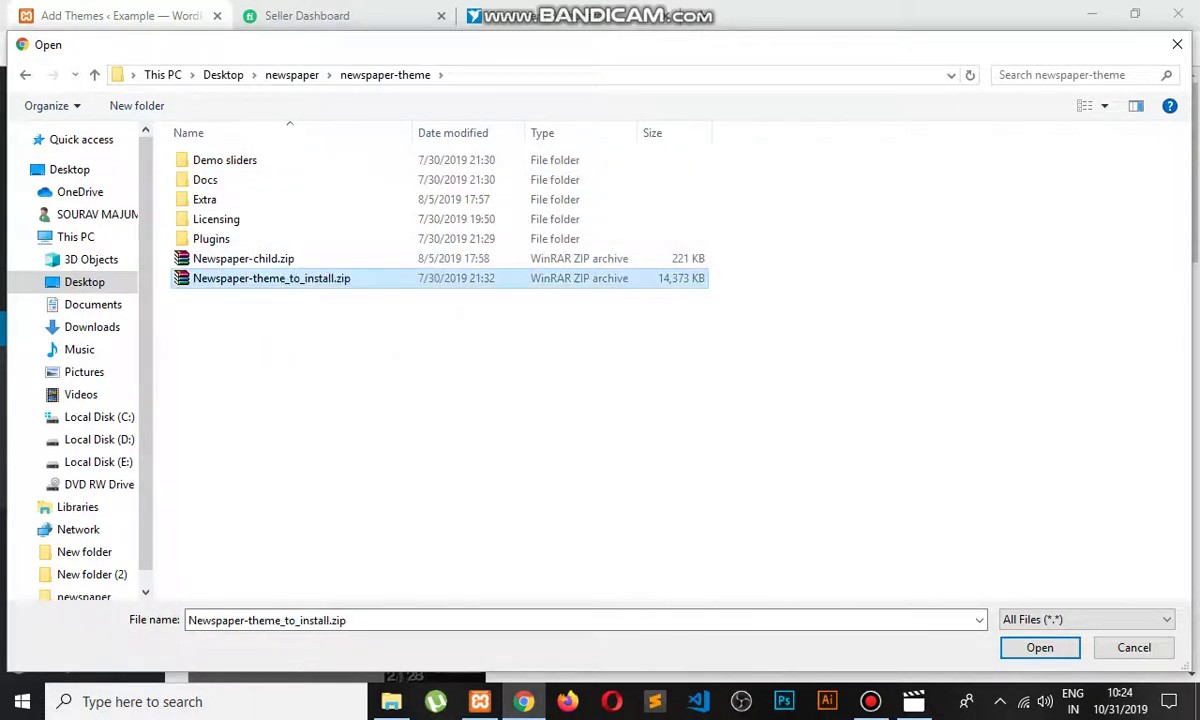
click(423, 258)
click(423, 280)
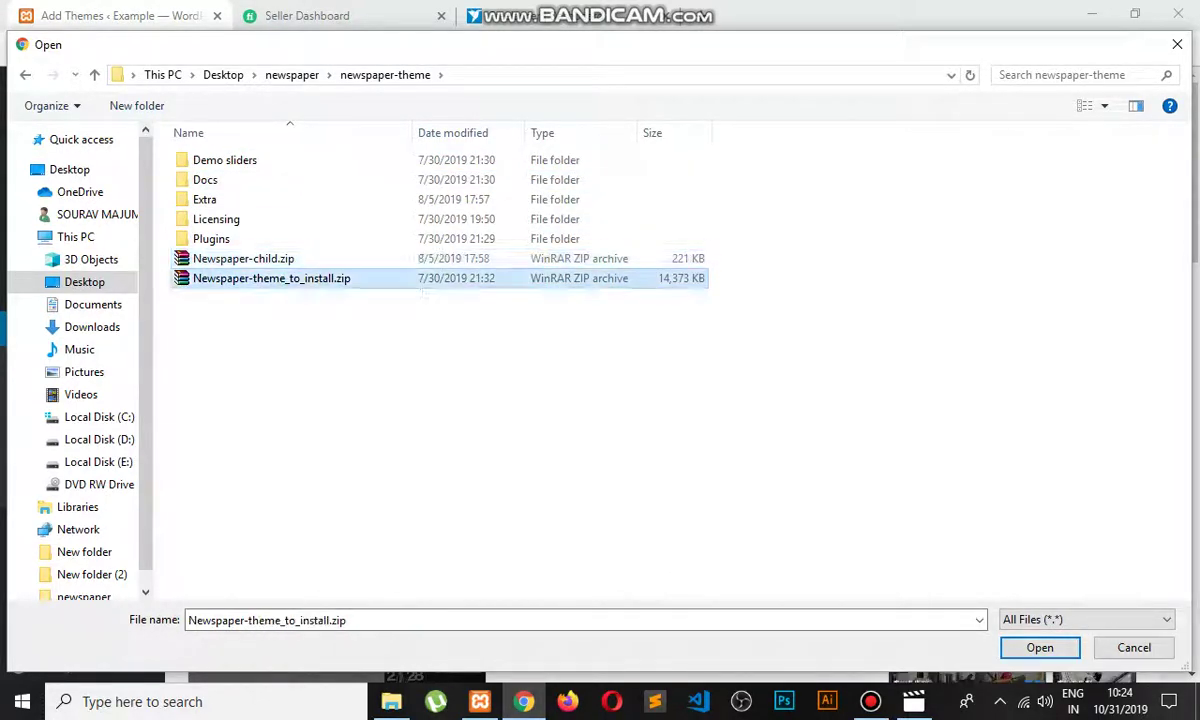
click(1040, 648)
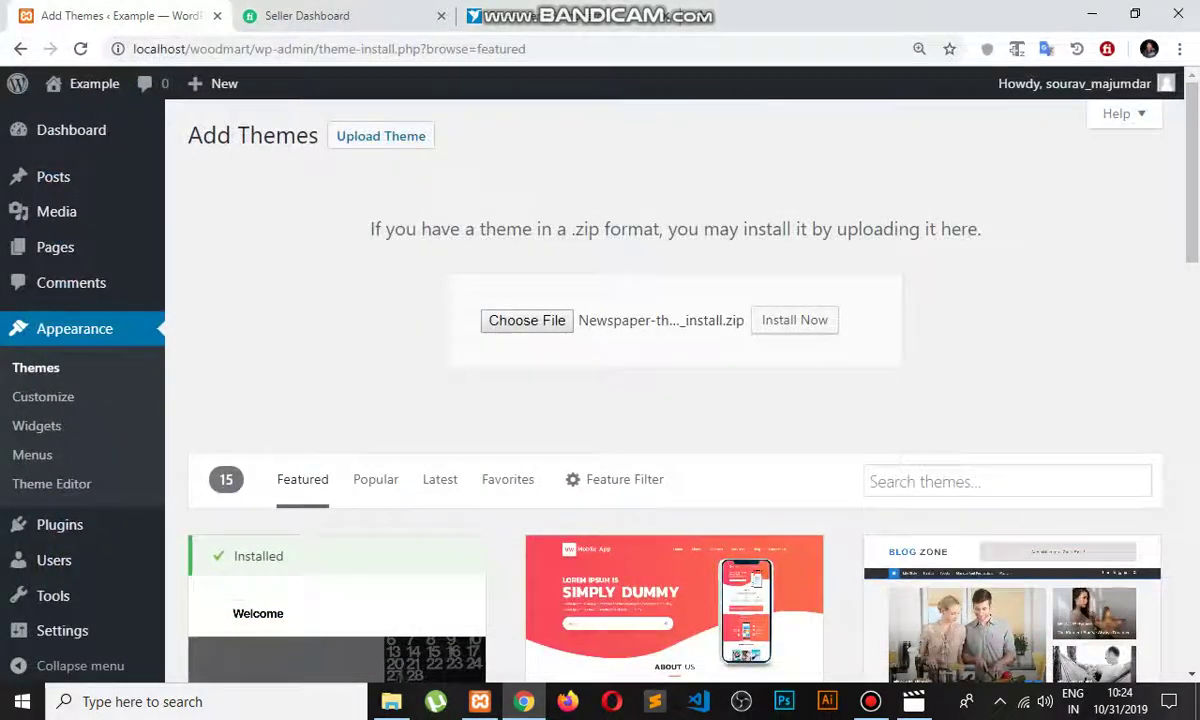
click(795, 321)
click(794, 320)
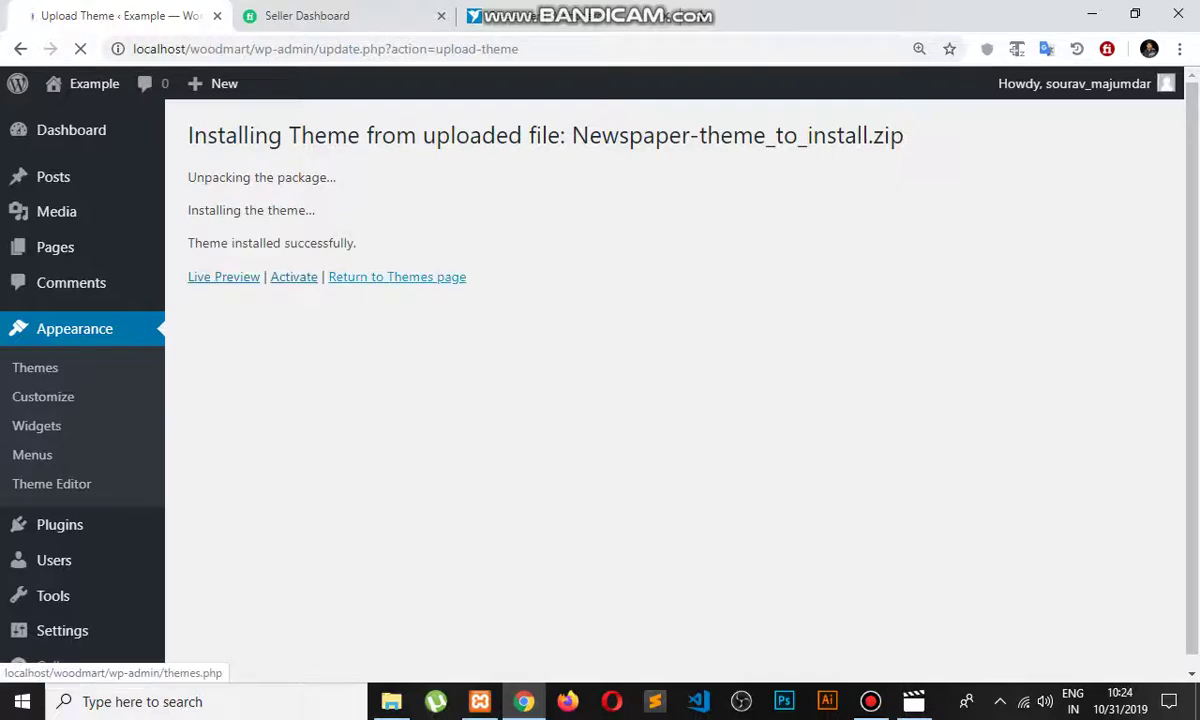
click(397, 277)
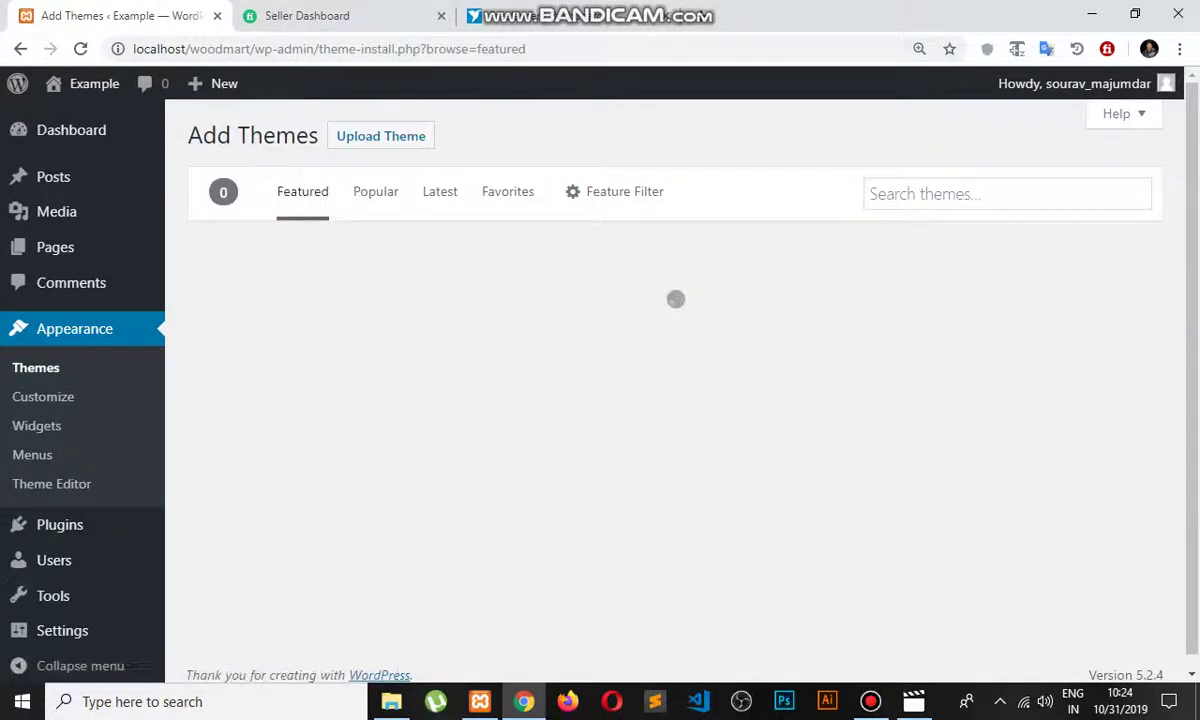
Step: Upload and install the child theme from Newspaper-child.zip, then return to the themes page
click(381, 136)
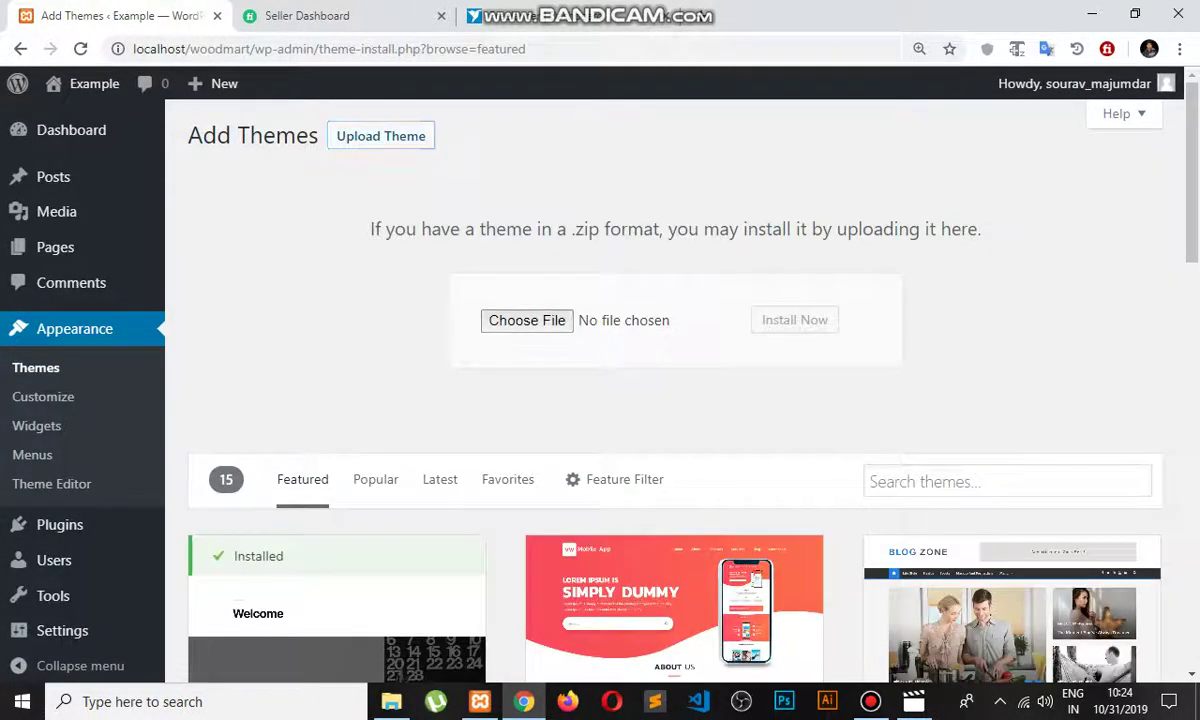
click(527, 320)
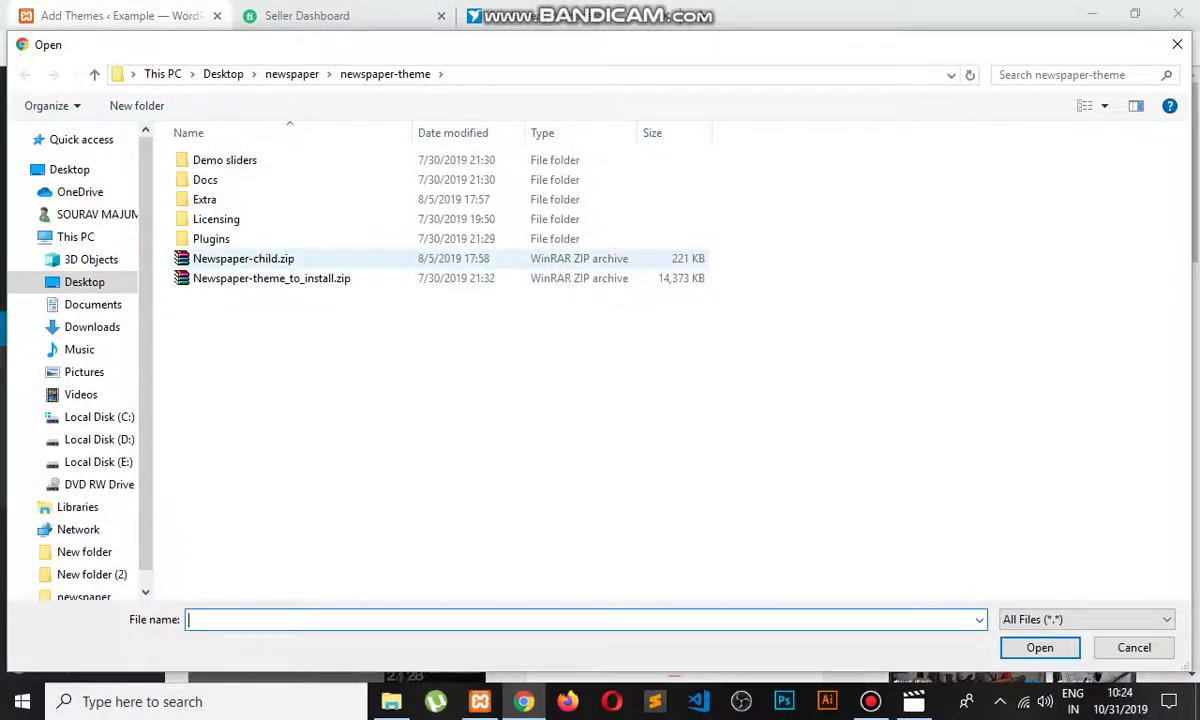
click(245, 259)
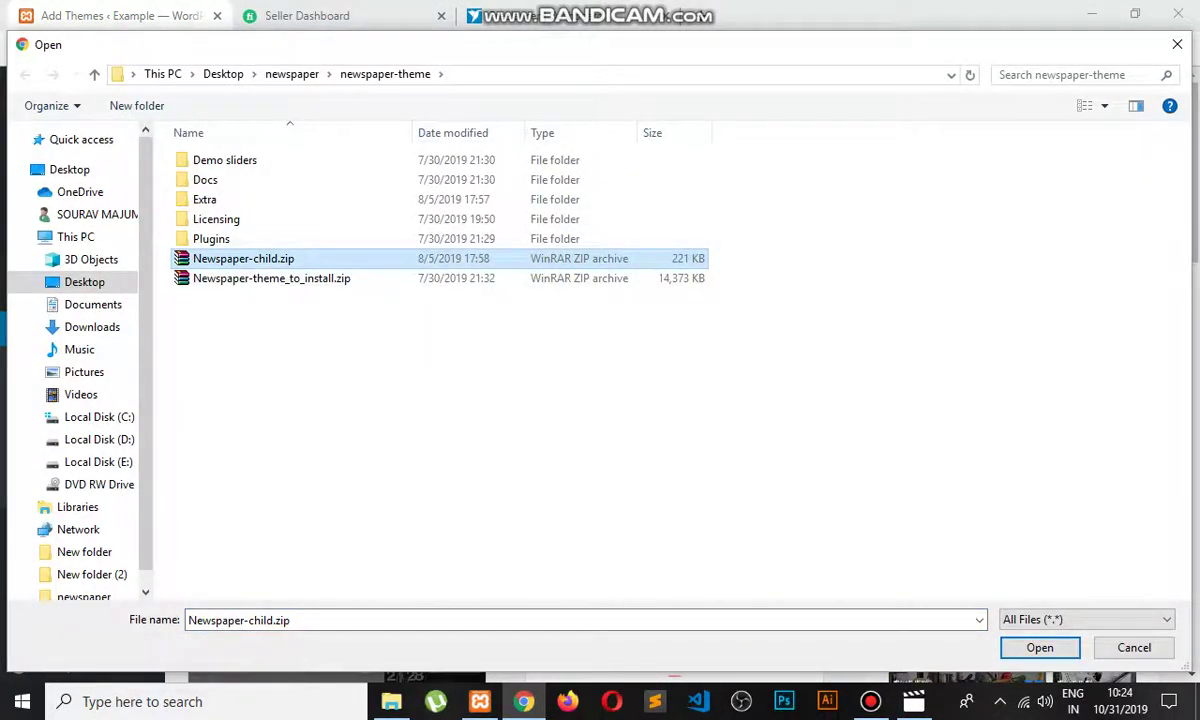
click(1040, 647)
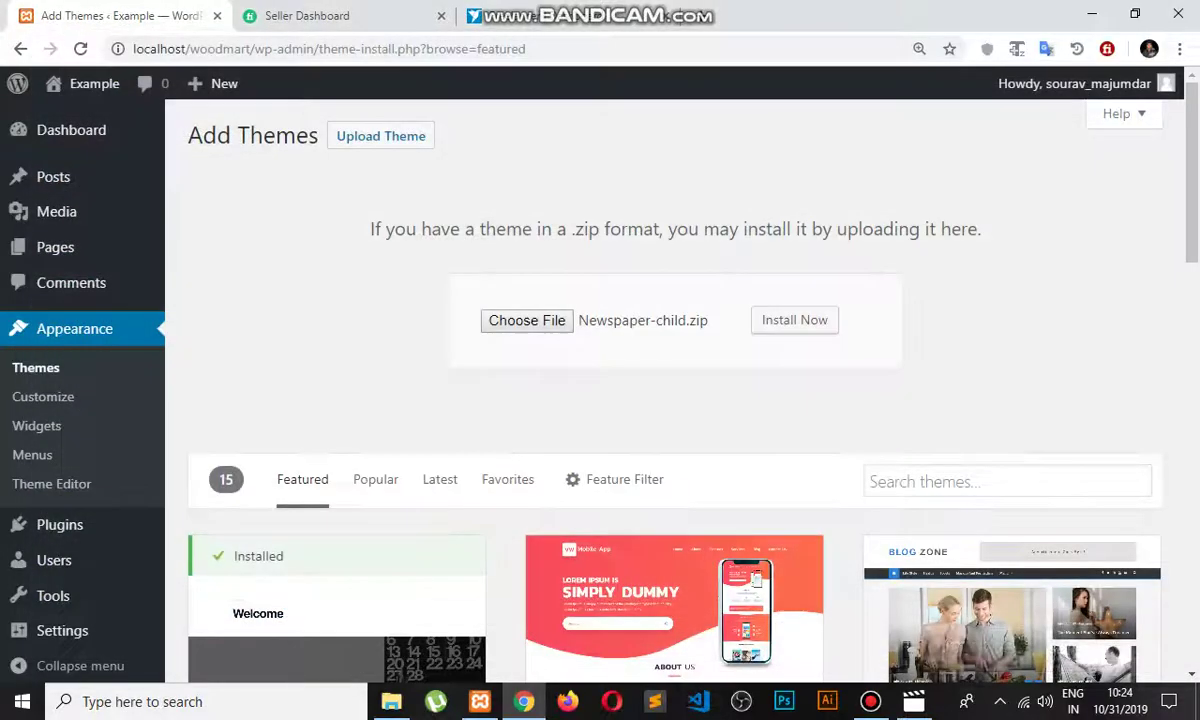
click(794, 320)
scroll(794, 320, down, 1)
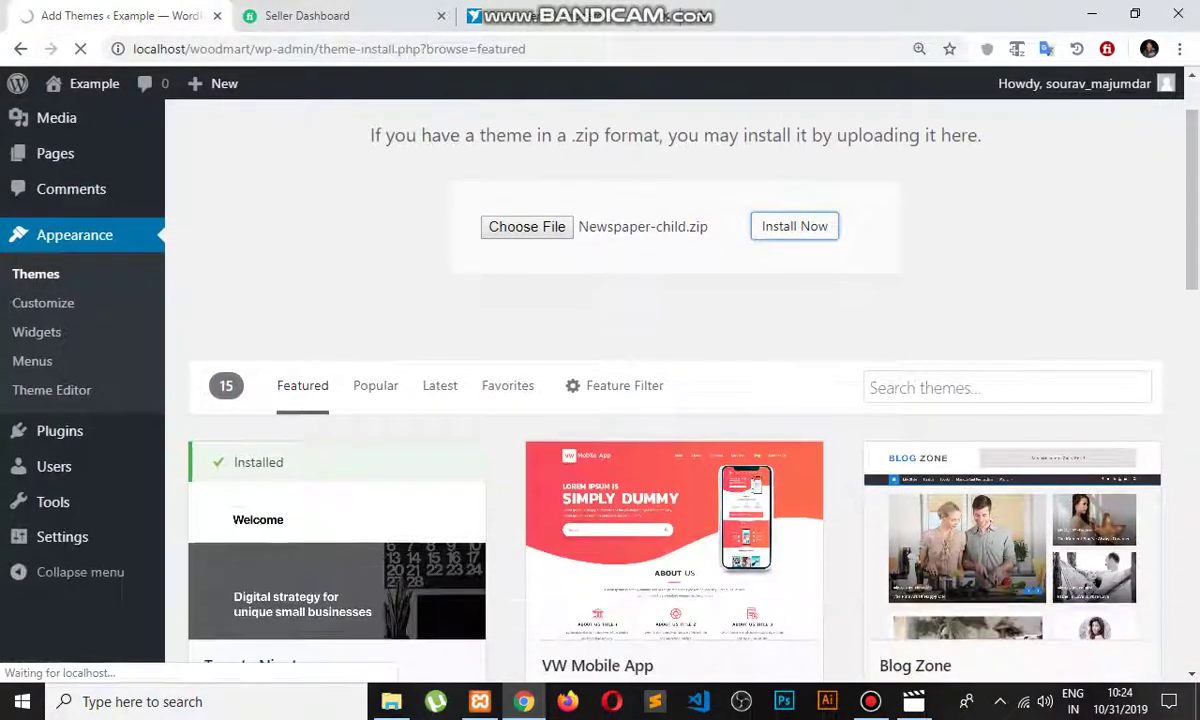
scroll(660, 380, up, 1)
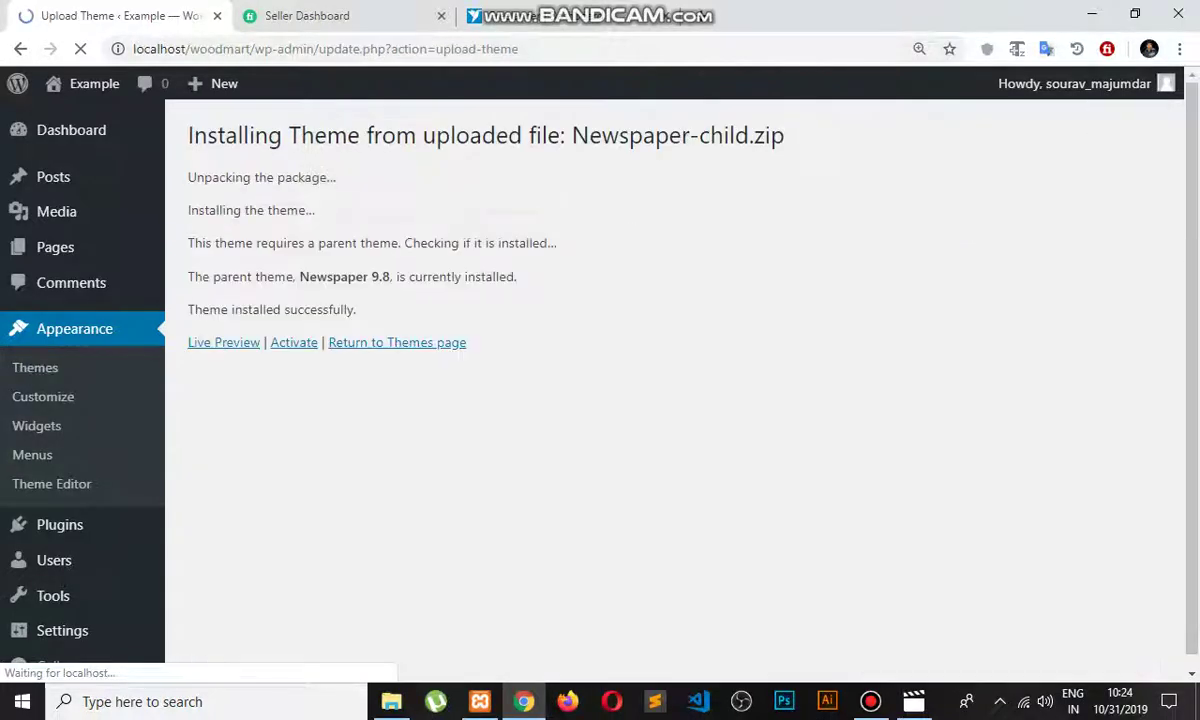
click(400, 343)
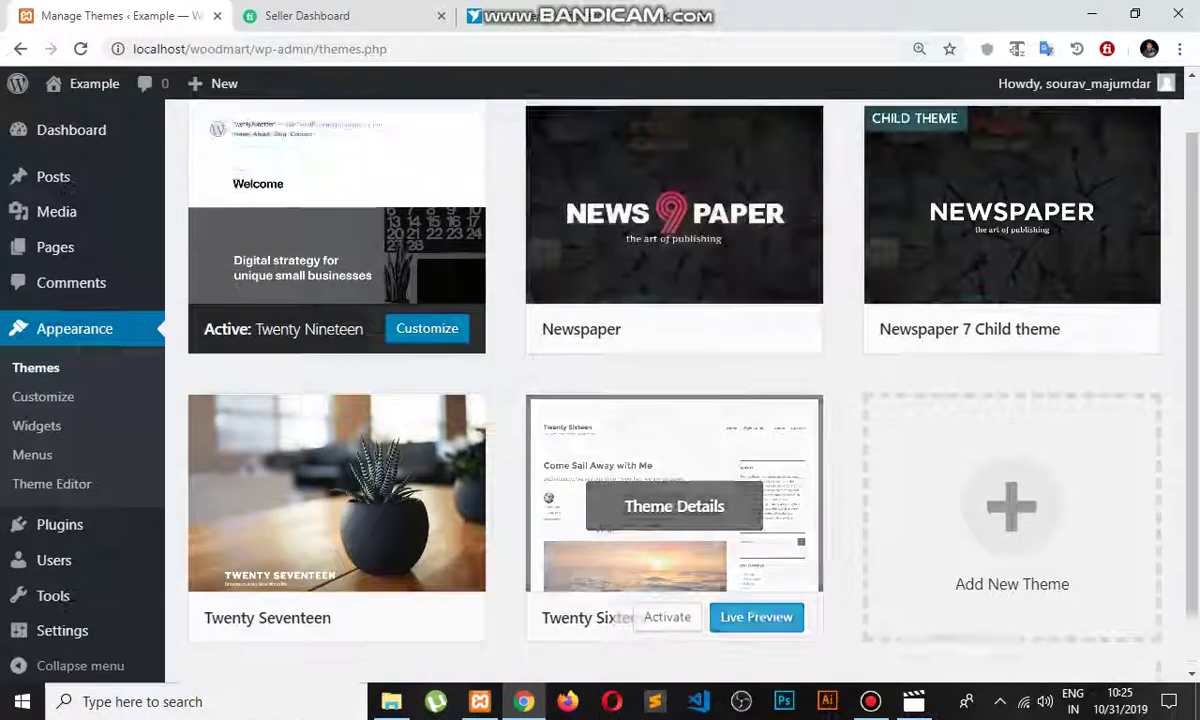
Step: Delete the Twenty Sixteen theme from the installed themes and confirm the deletion
scroll(670, 300, down, 2)
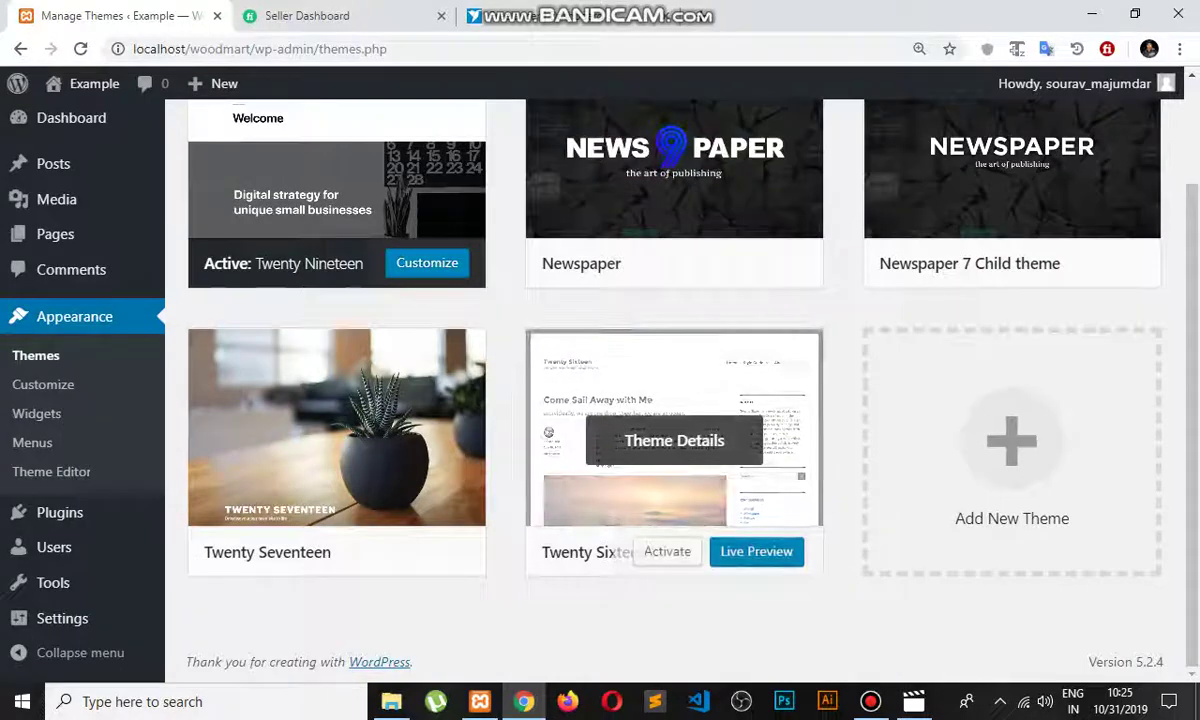
click(657, 440)
scroll(1000, 480, down, 1)
click(1123, 640)
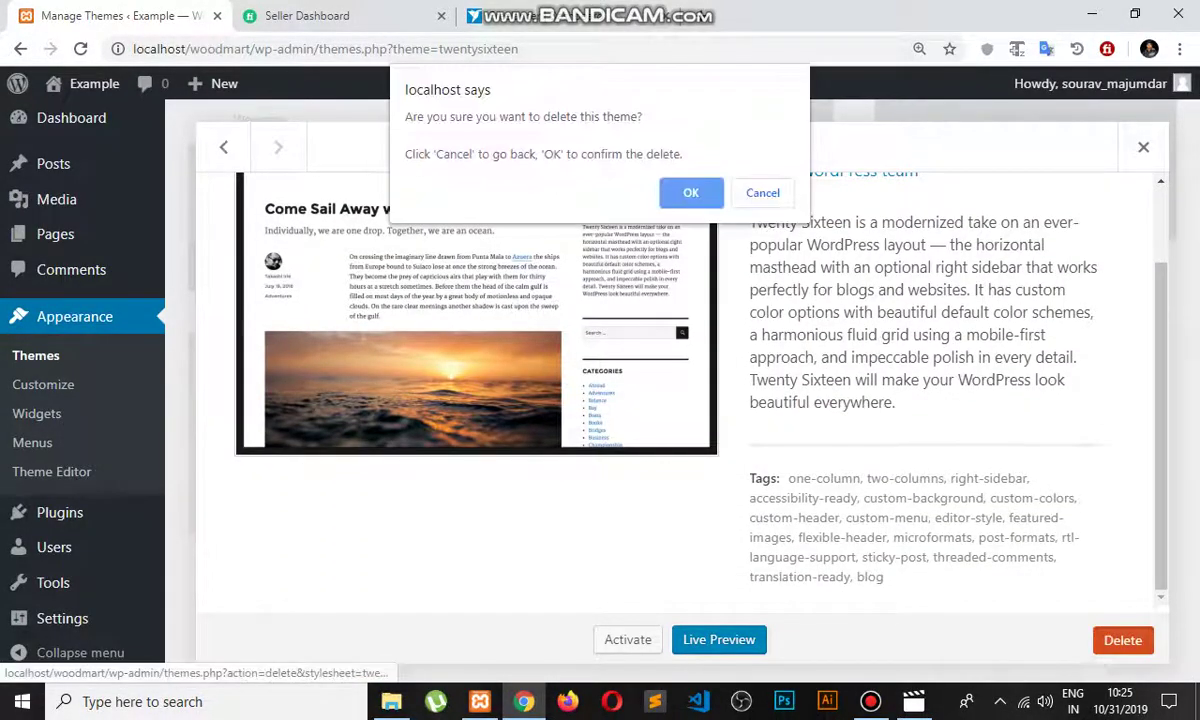
click(691, 193)
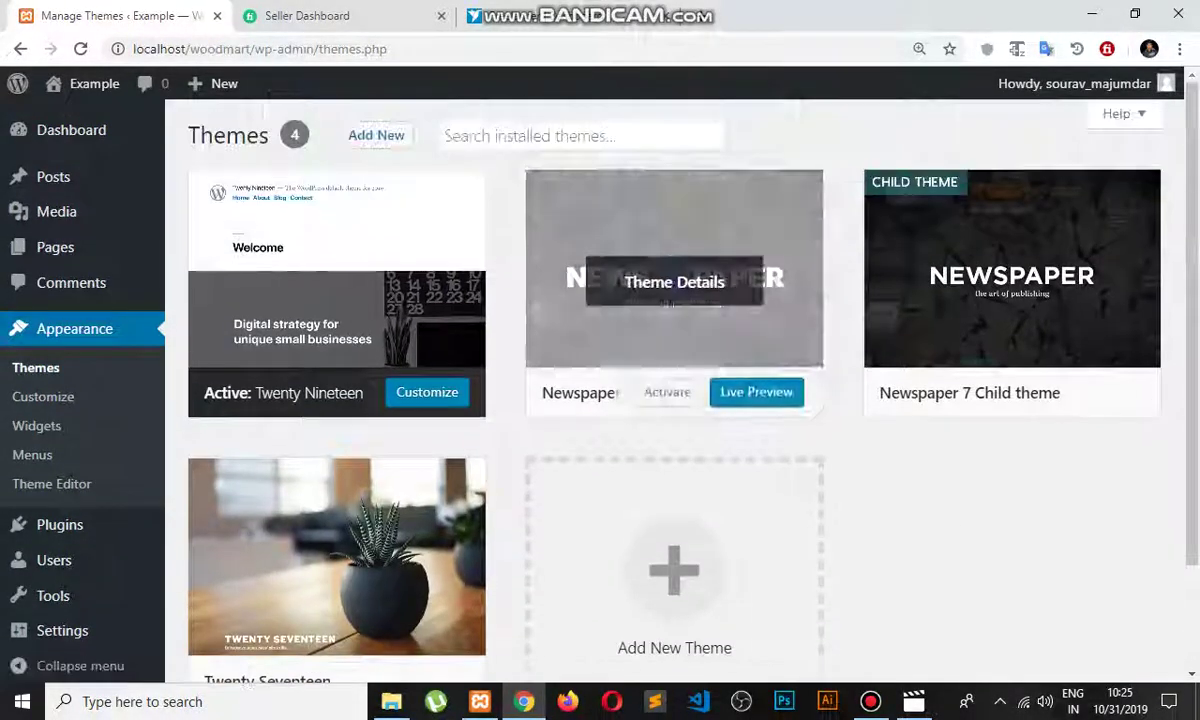
Step: Delete the Twenty Seventeen theme from the installed themes and confirm the deletion
click(320, 560)
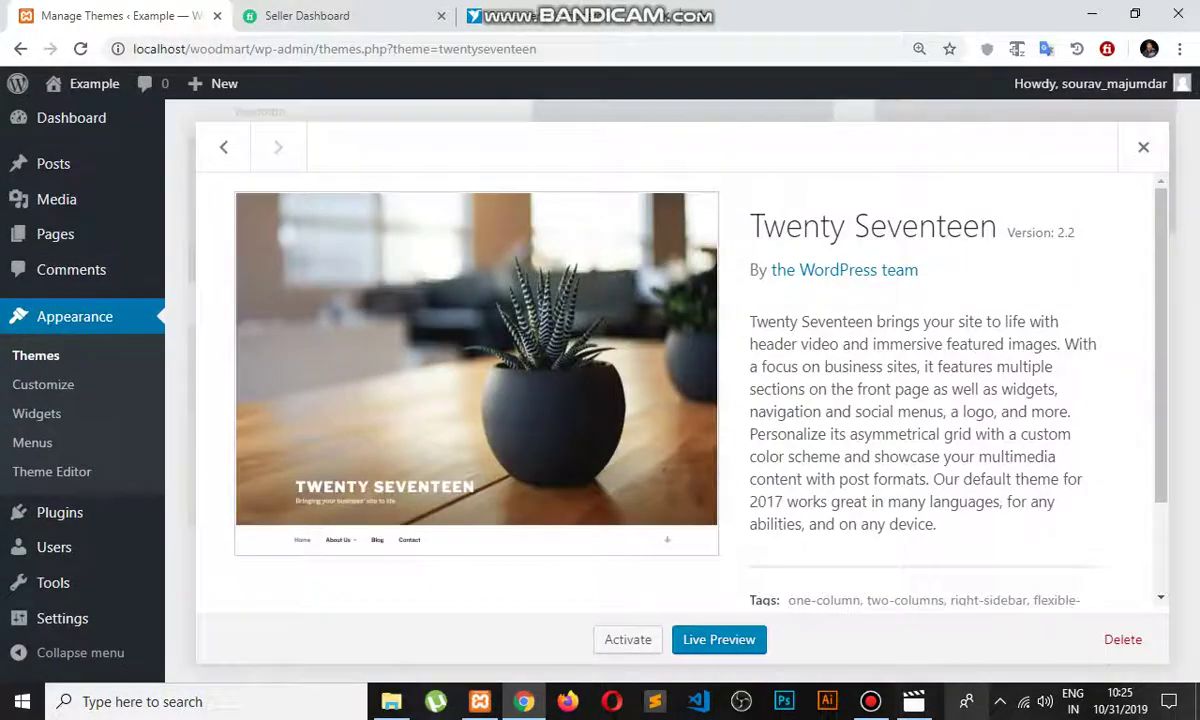
click(1123, 640)
click(691, 191)
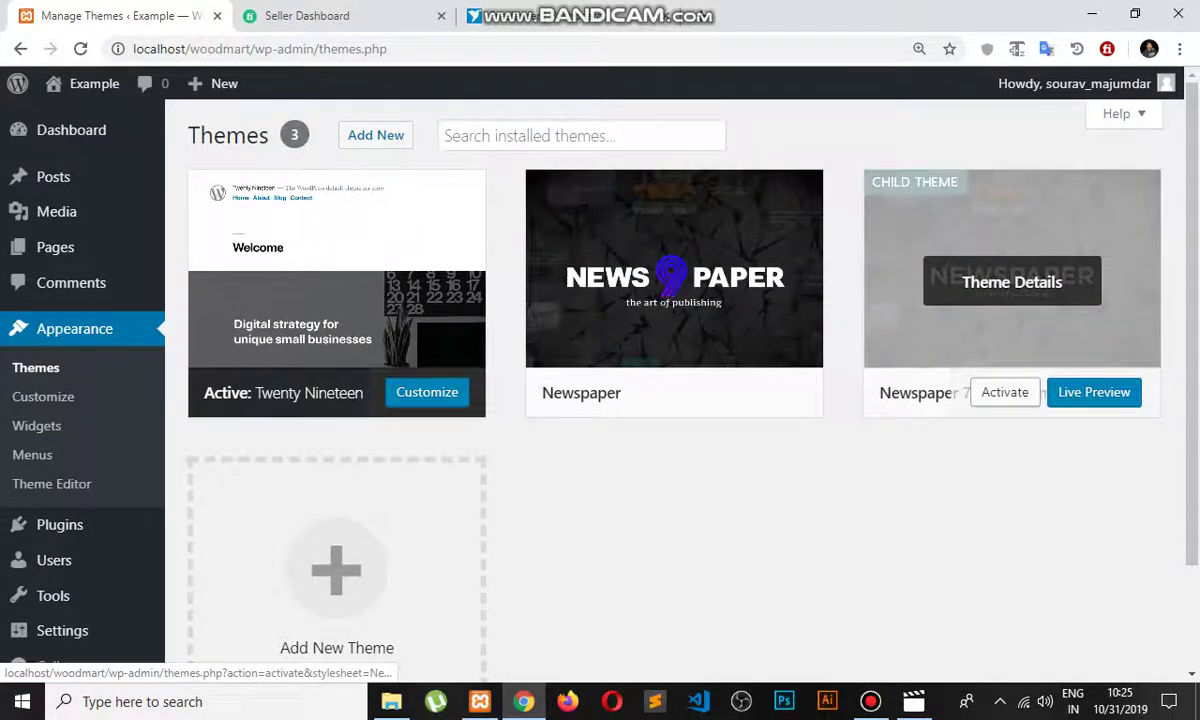
Step: Activate the Newspaper 7 Child theme and view the plugins listed on its welcome page
click(1004, 392)
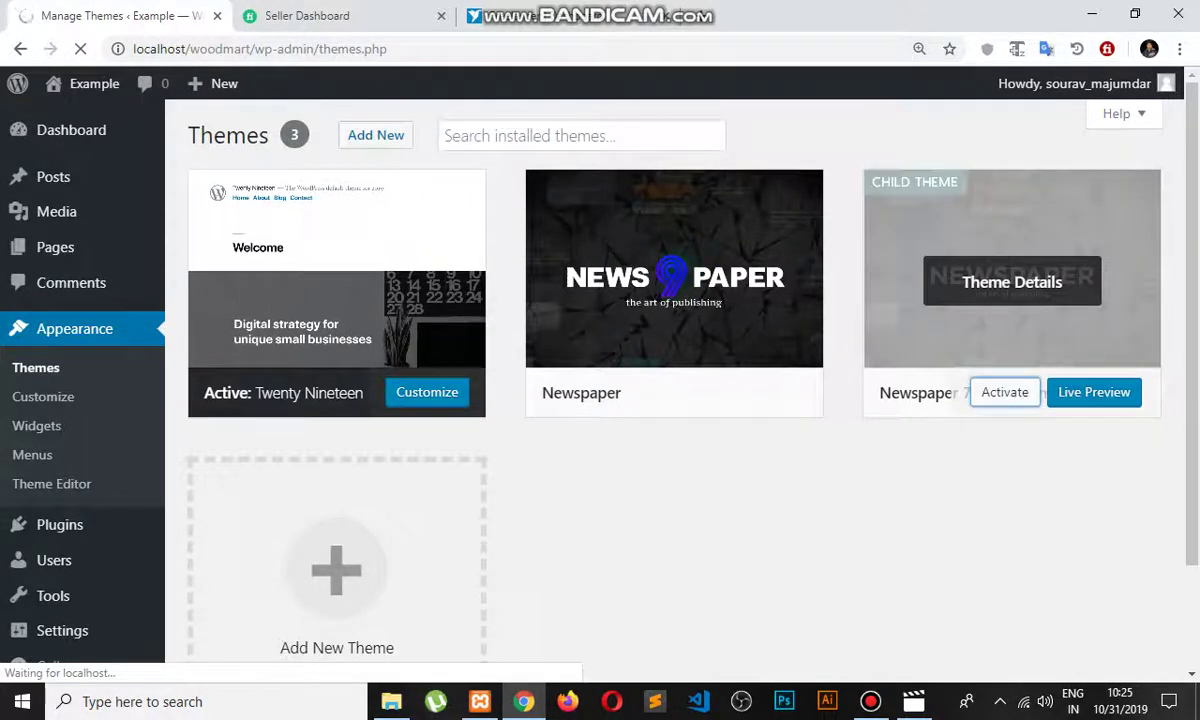
scroll(613, 172, down, 4)
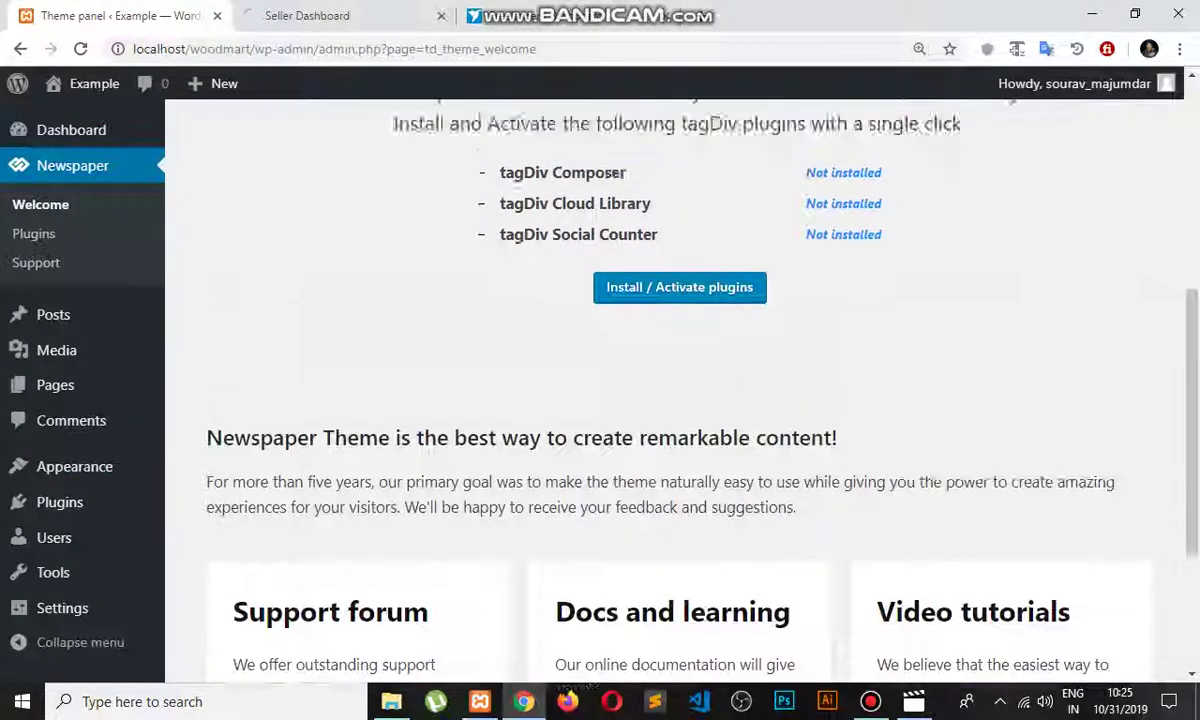
scroll(680, 400, up, 2)
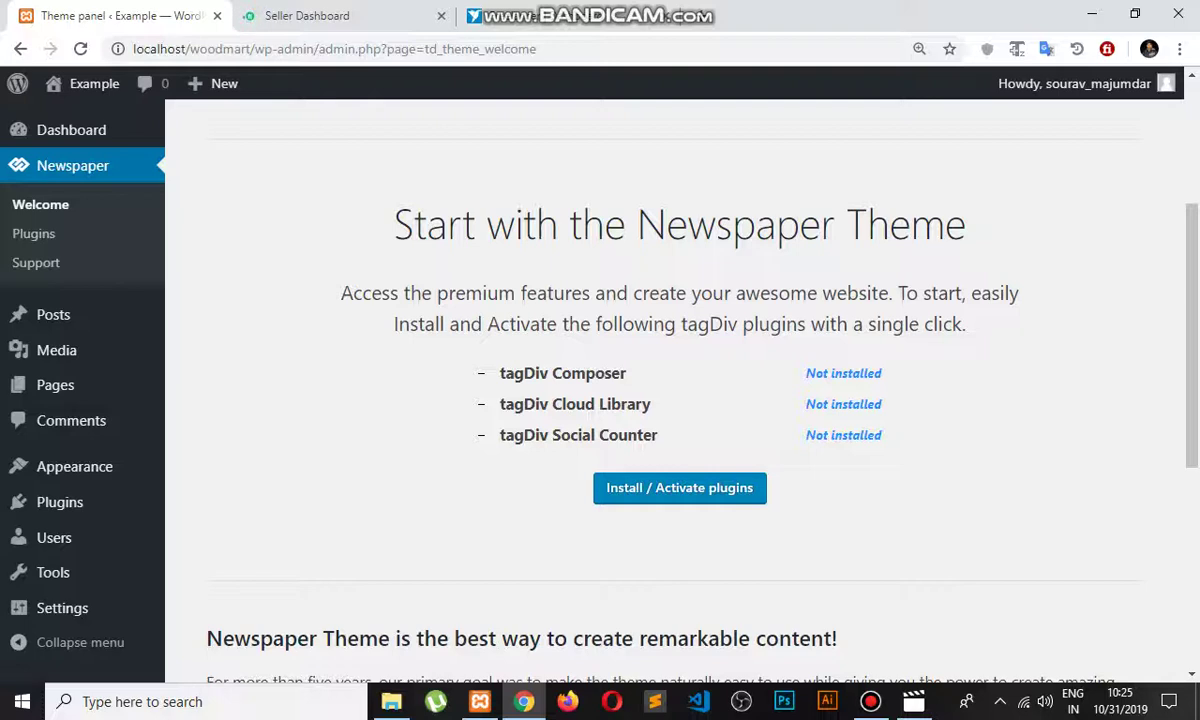
drag(390, 293, 1025, 318)
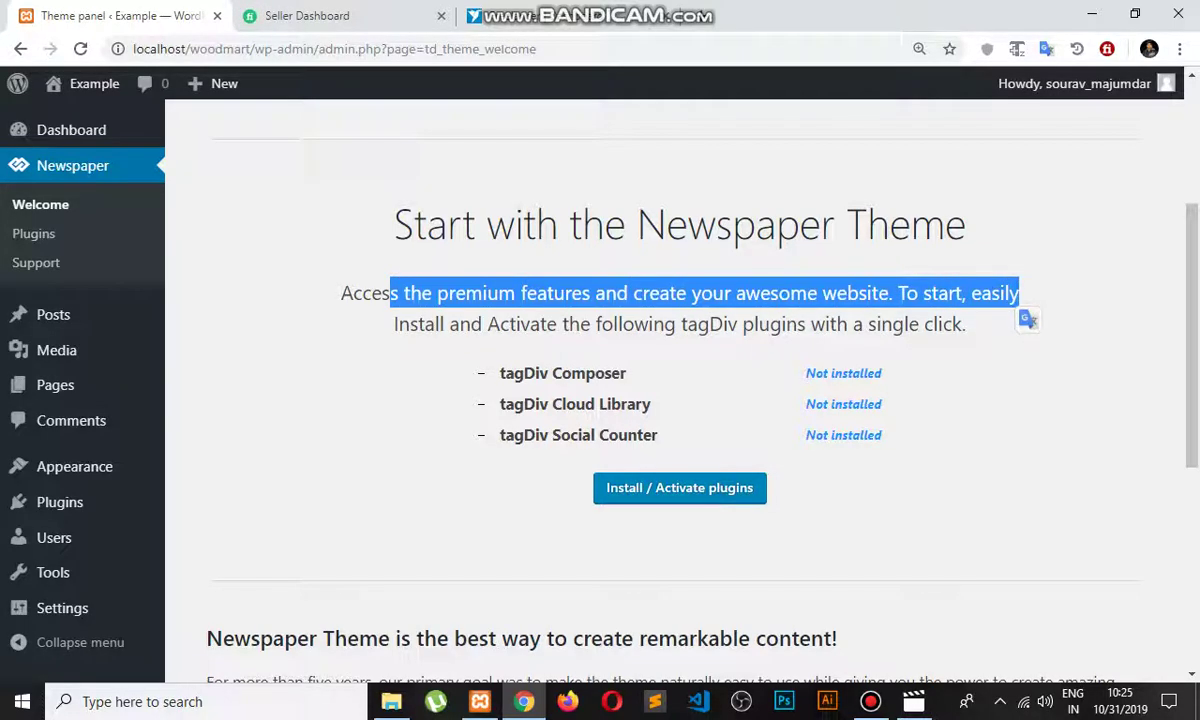
click(720, 350)
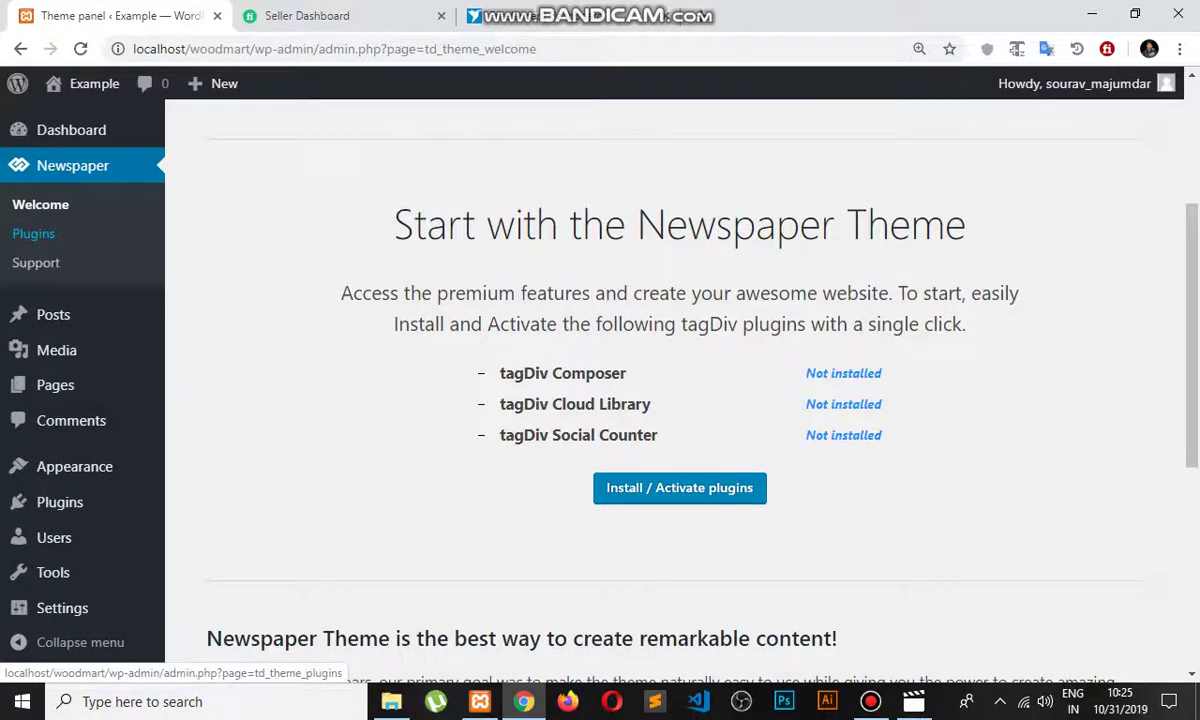
Step: Return to the installed themes and delete the Twenty Nineteen theme, confirming the deletion
click(200, 469)
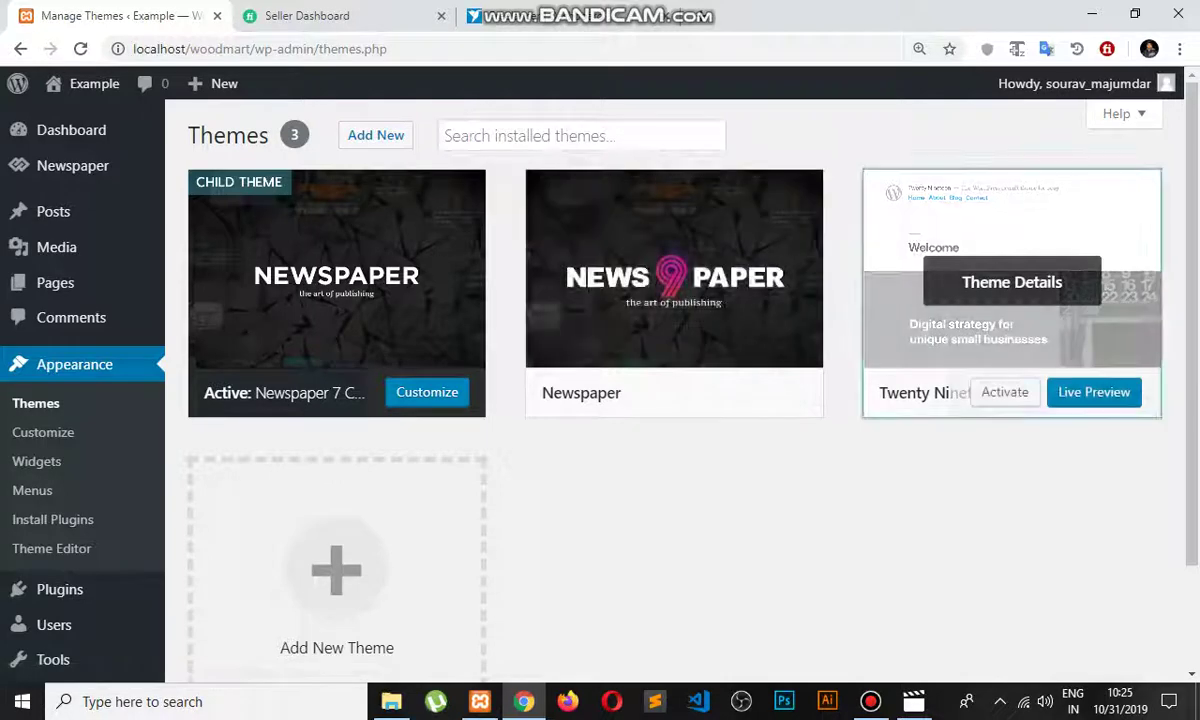
click(1000, 285)
scroll(900, 400, down, 1)
click(1122, 639)
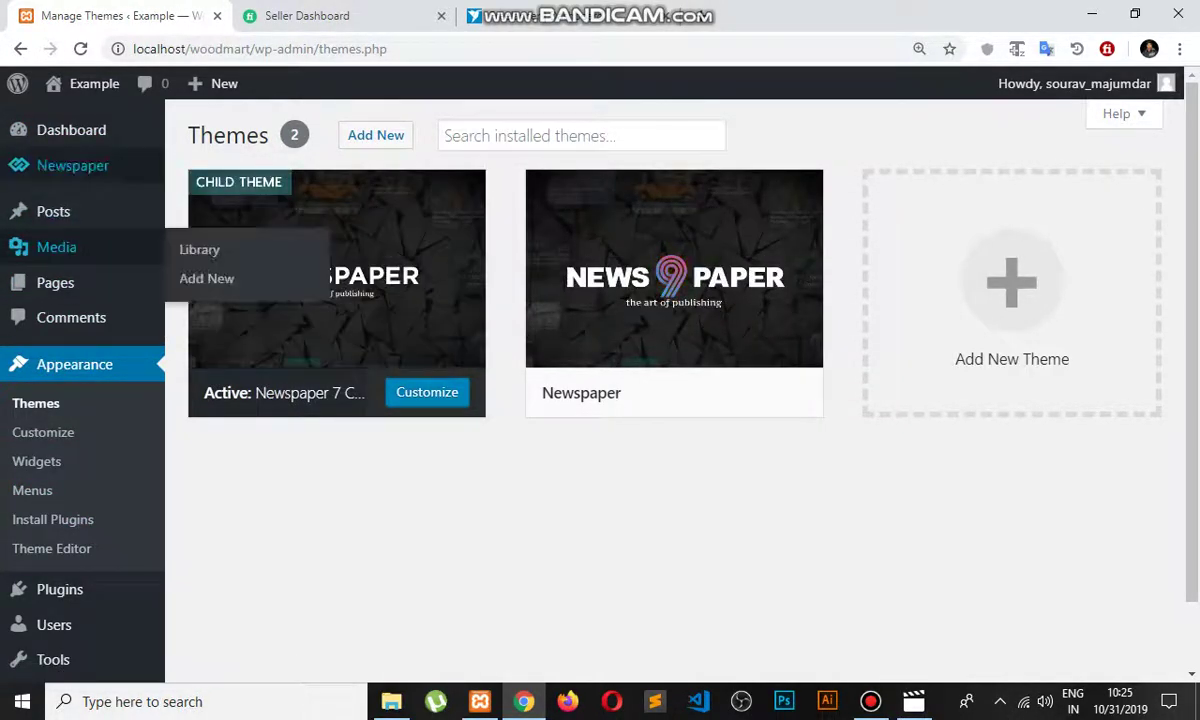
Step: Delete the Akismet Anti-Spam and Hello Dolly plugins together with a bulk action and confirm the deletion
click(70, 130)
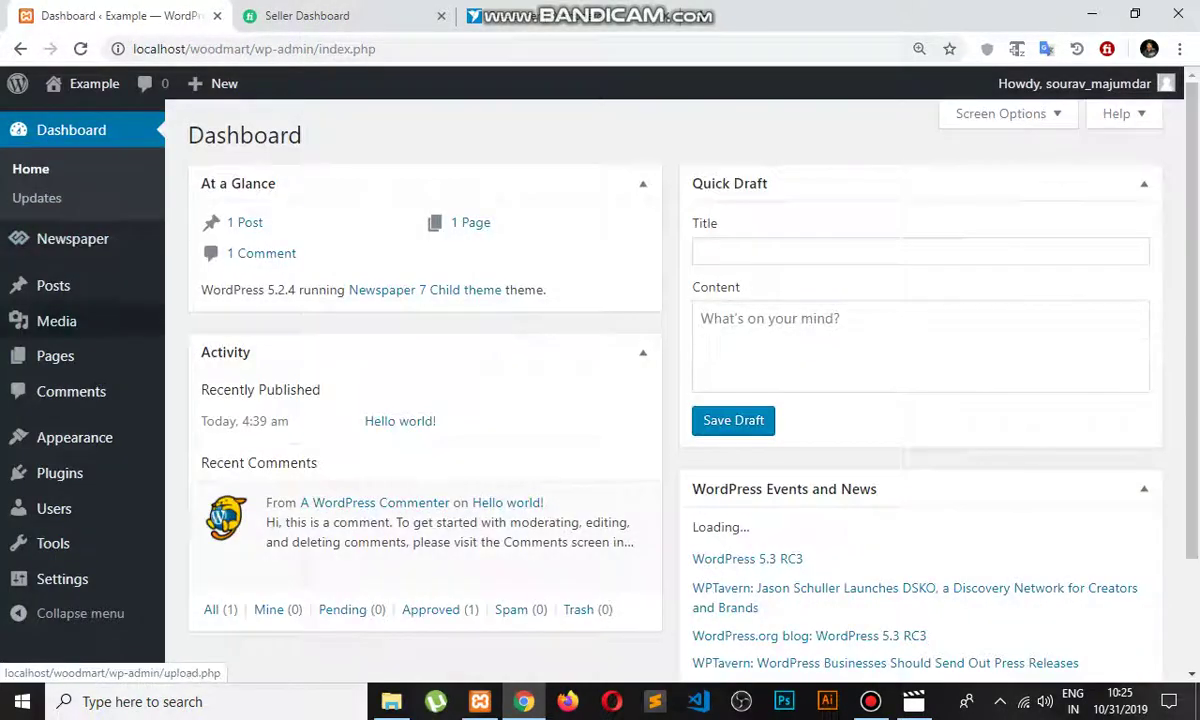
scroll(365, 363, down, 3)
scroll(365, 363, up, 3)
scroll(80, 460, down, 3)
mouse_move(75, 480)
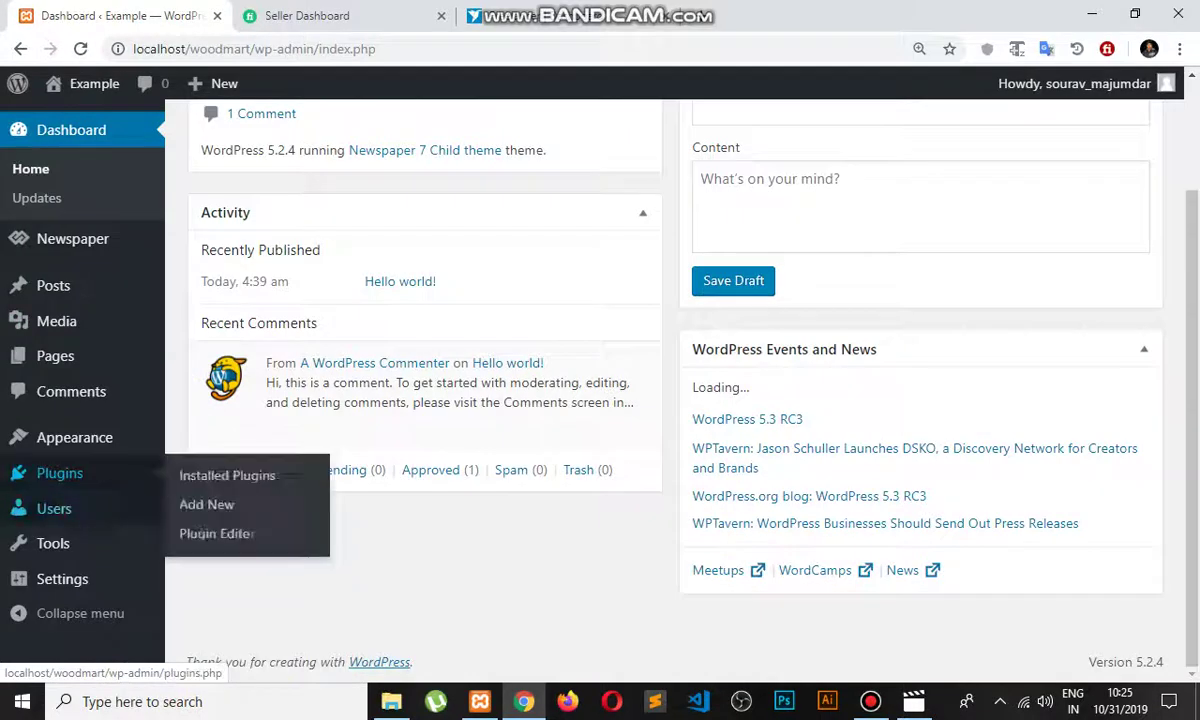
click(227, 475)
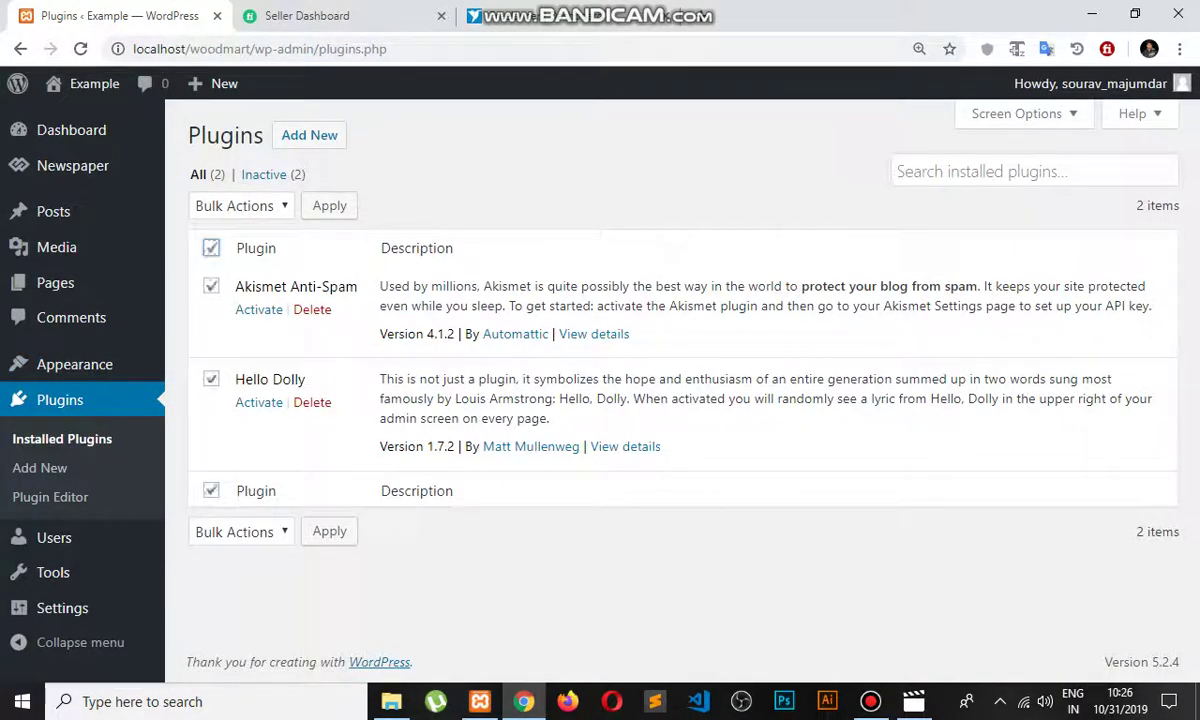
click(240, 205)
click(215, 310)
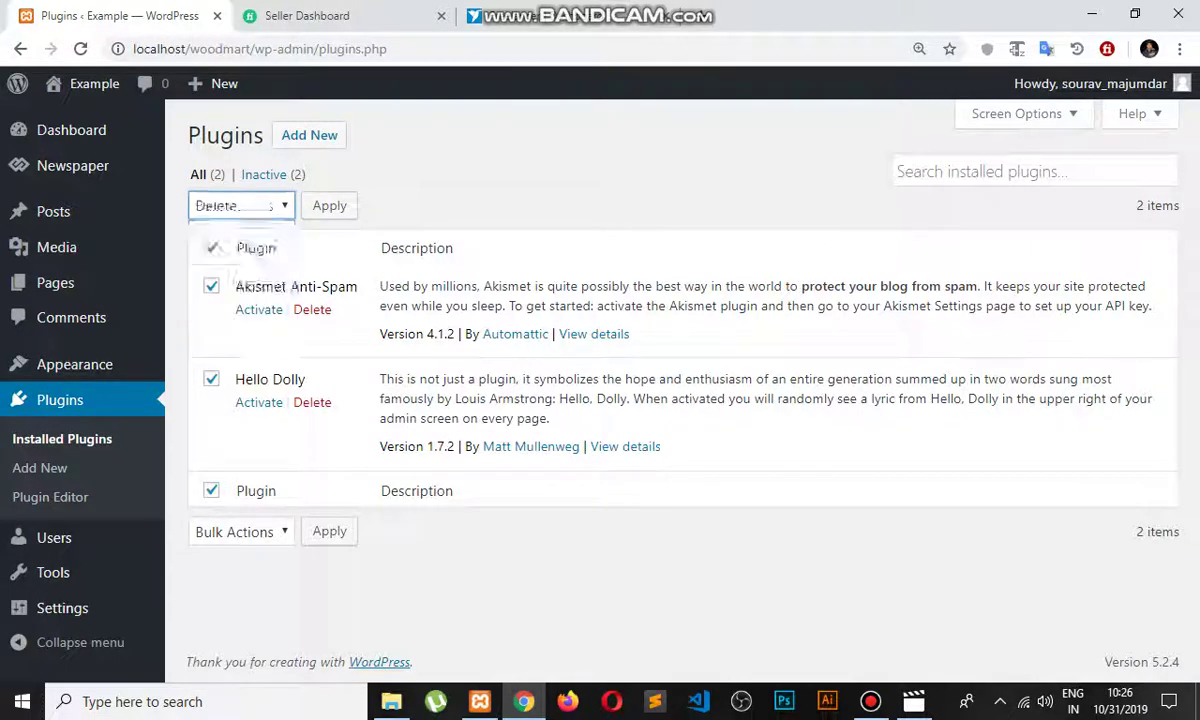
click(329, 206)
key(Return)
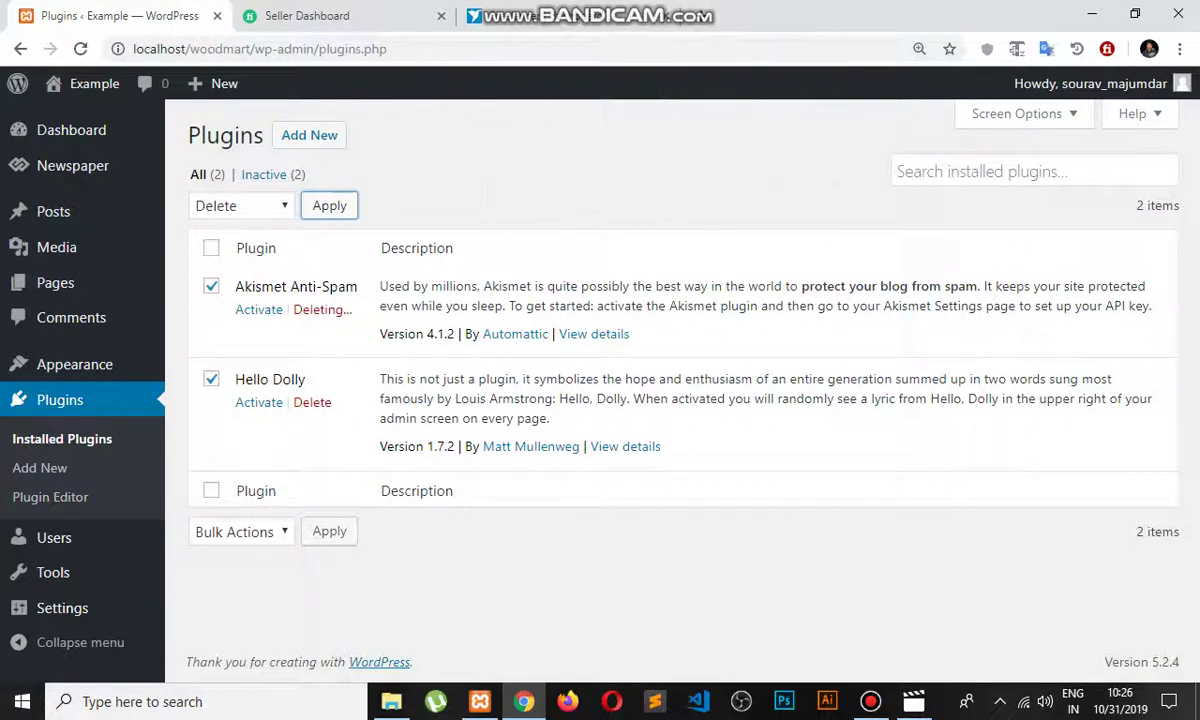
Step: Upload and install the plugin js_composer.zip from the newspaper-theme Plugins folder, and open the site's front page in a new tab
click(309, 135)
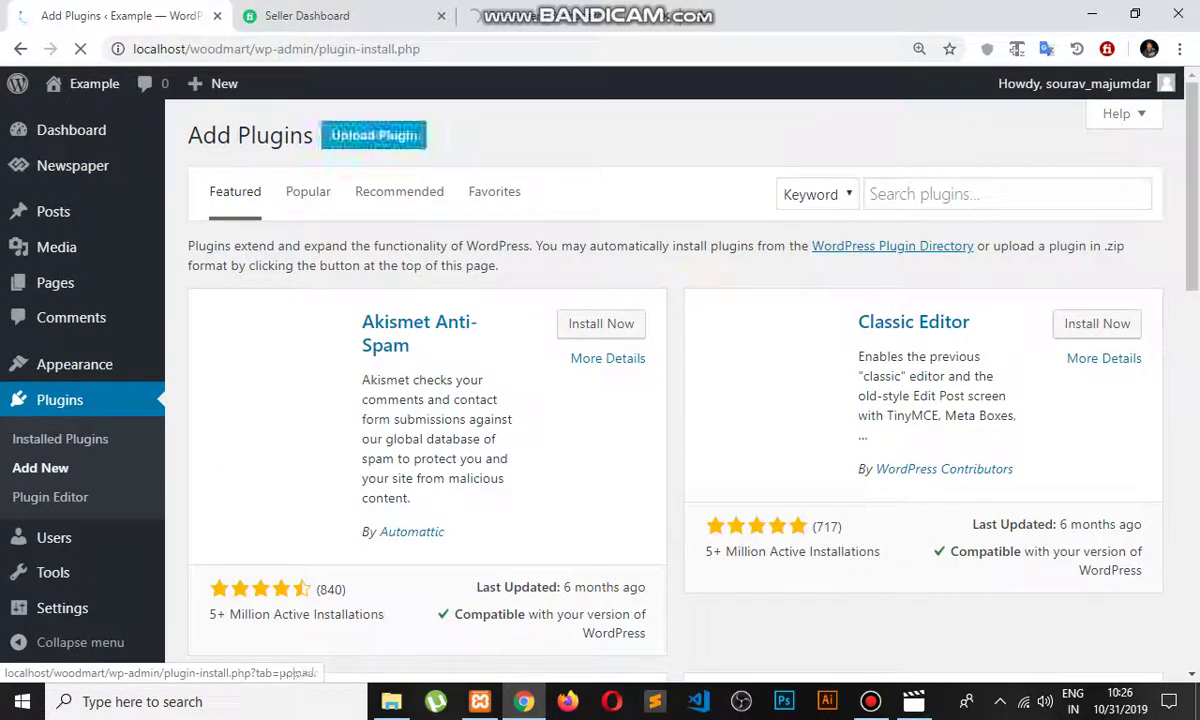
click(318, 128)
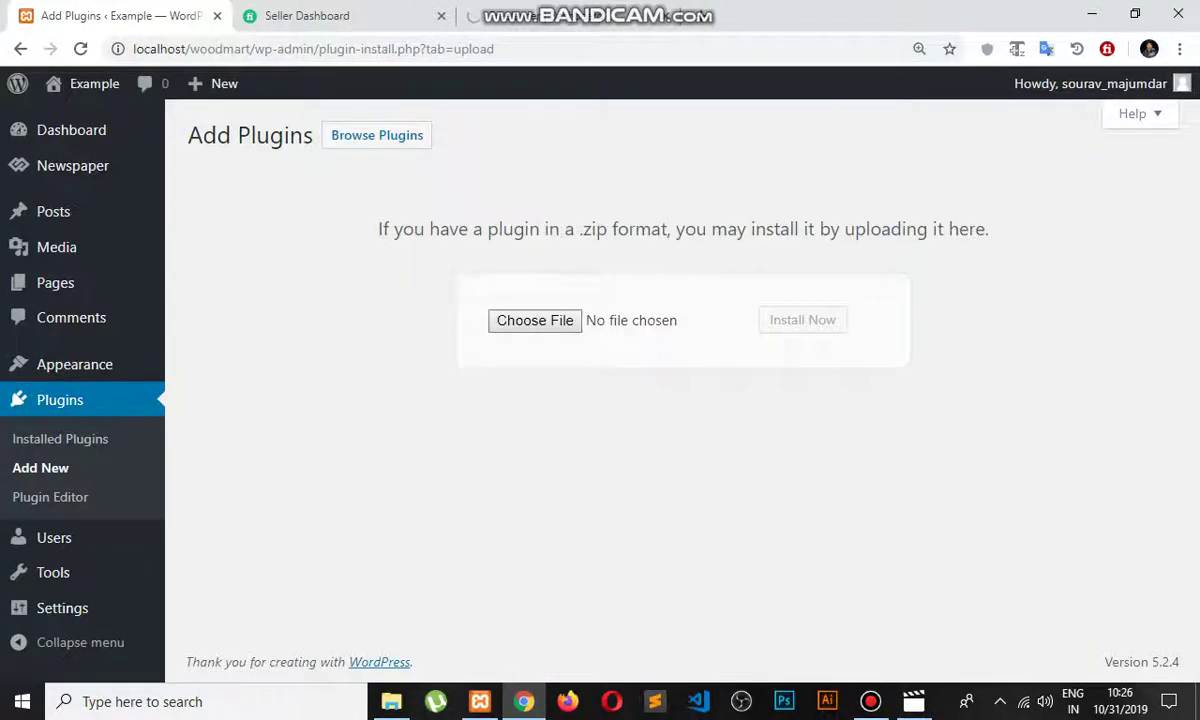
click(535, 320)
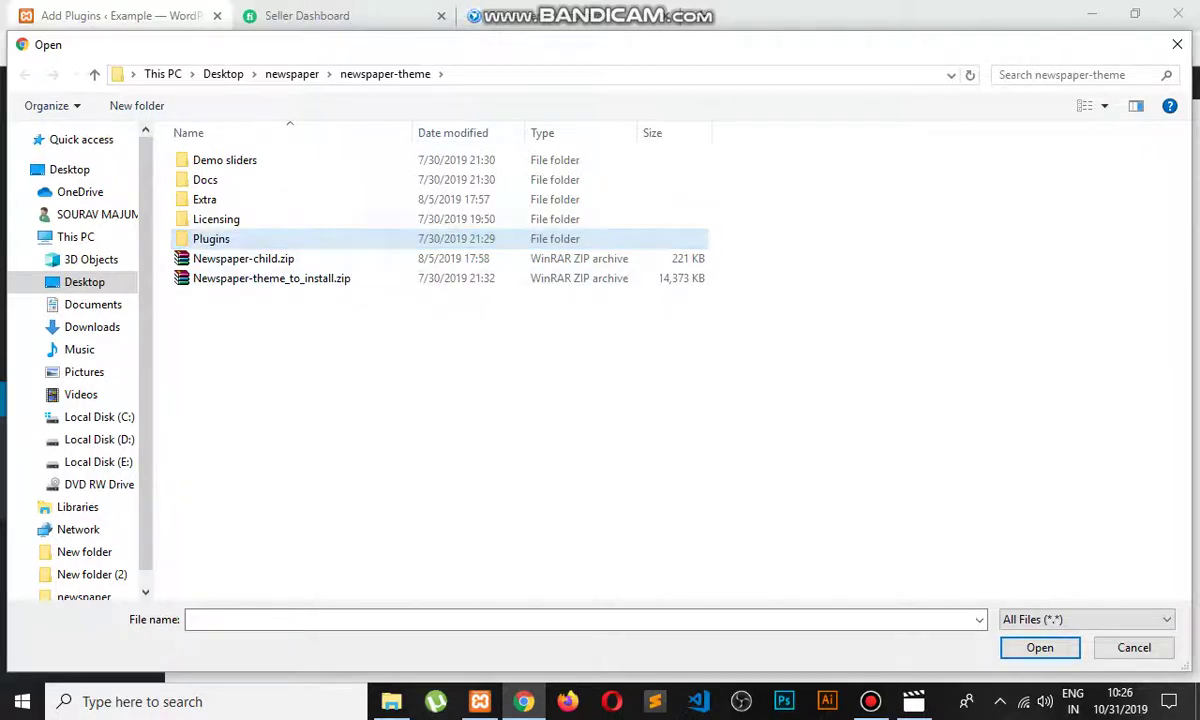
double_click(211, 238)
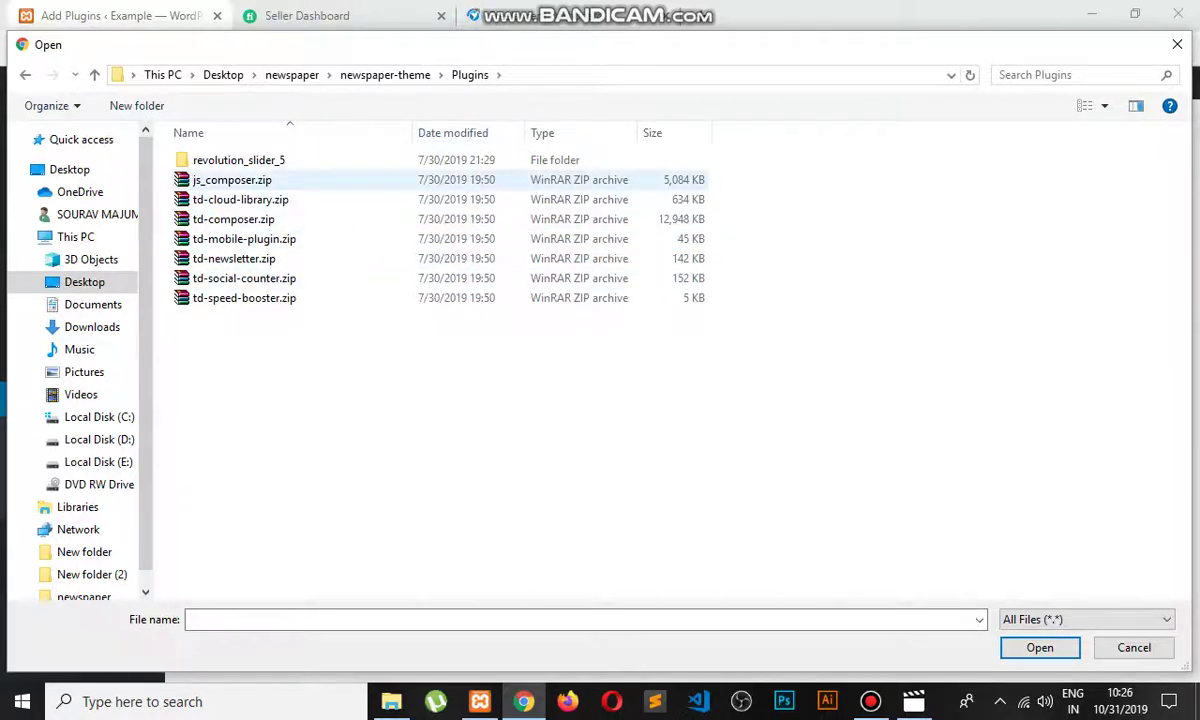
click(232, 180)
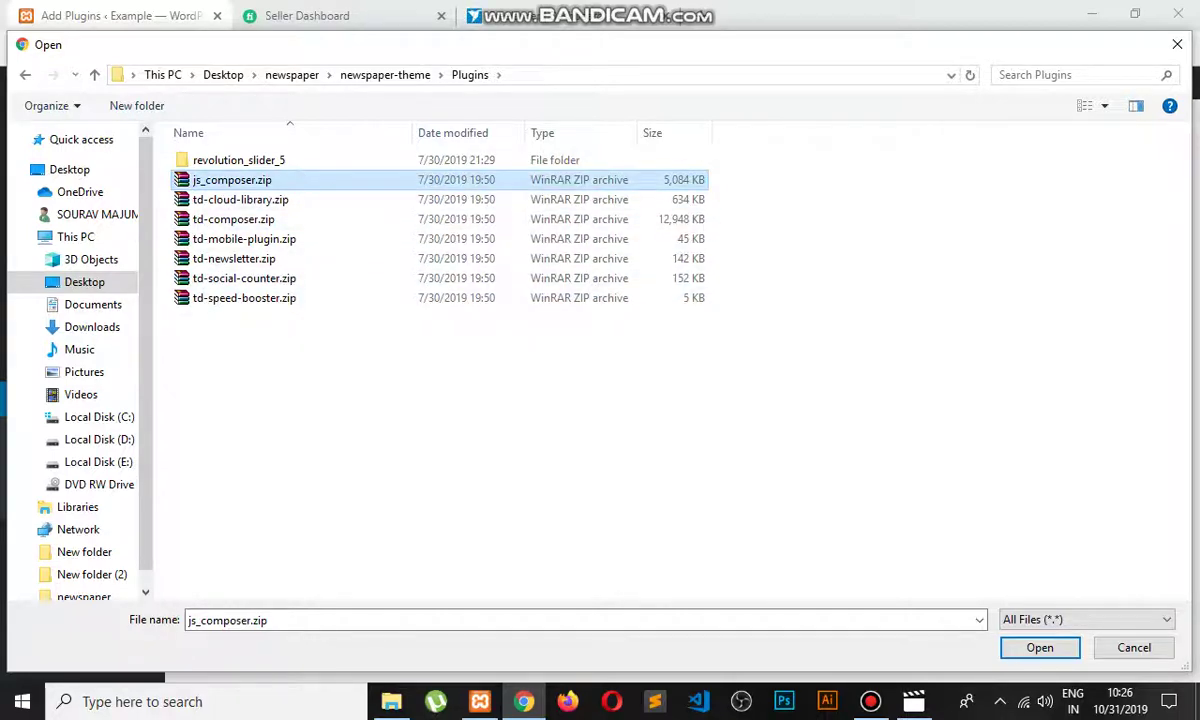
click(1040, 648)
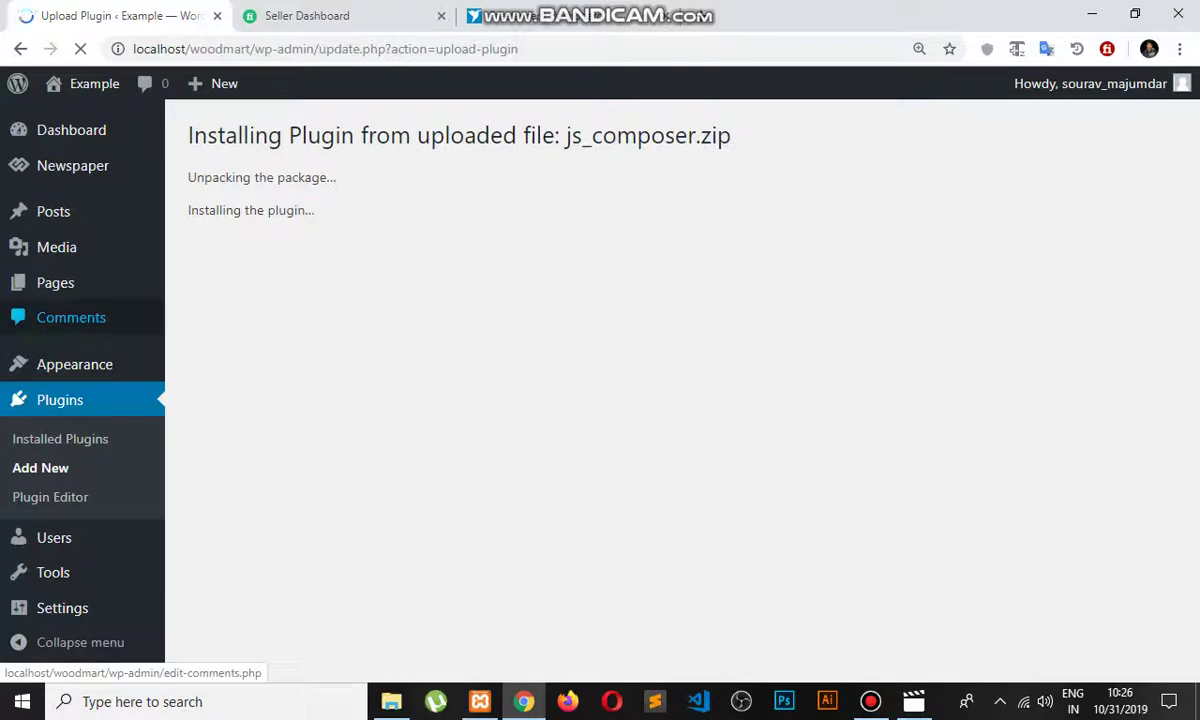
right_click(88, 82)
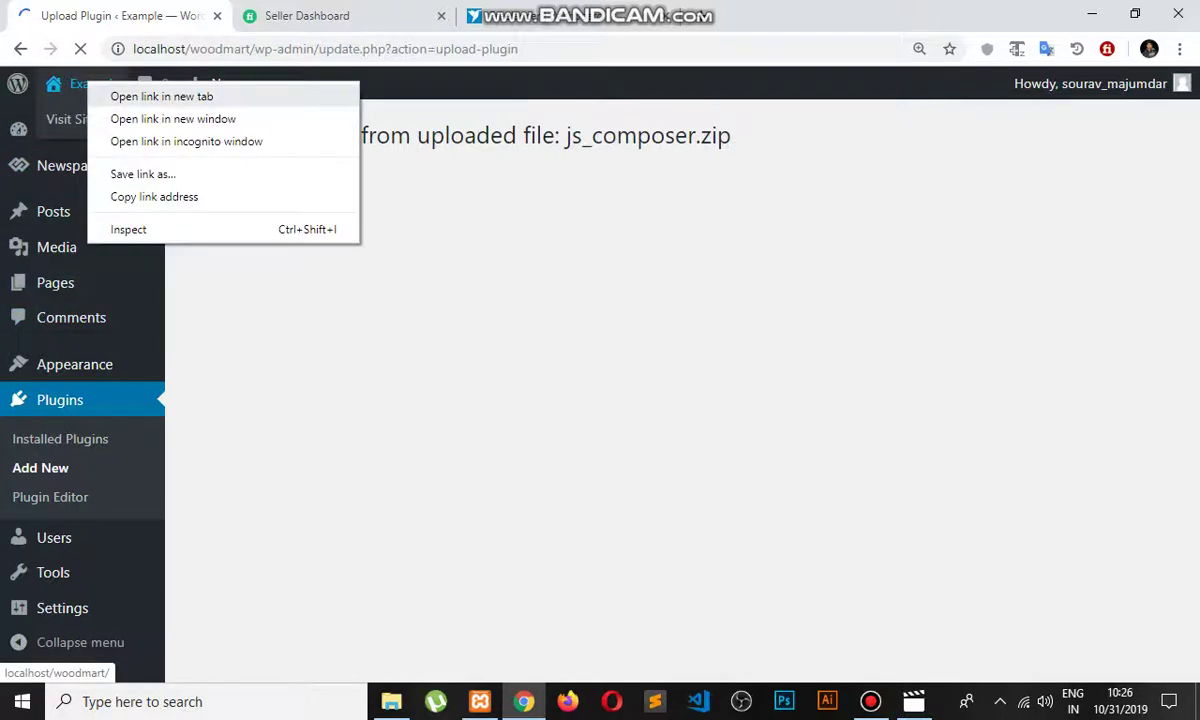
click(130, 96)
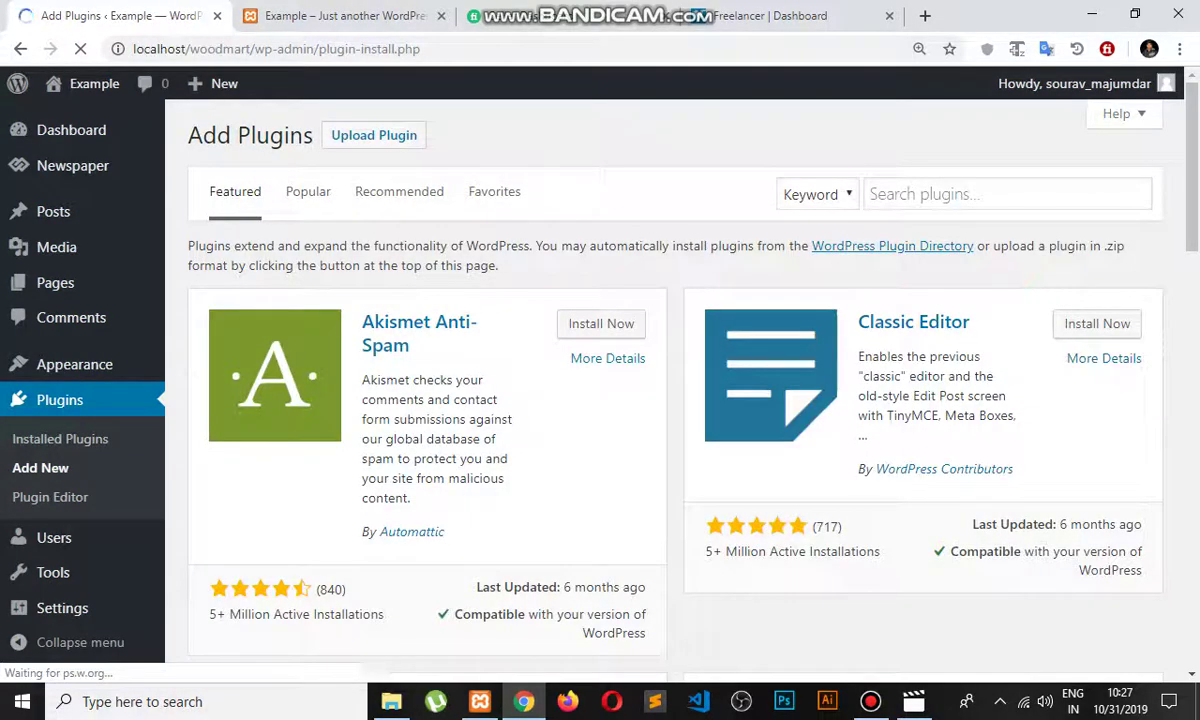
Step: Upload and install the plugin td-cloud-library.zip from the theme's Plugins folder
click(374, 135)
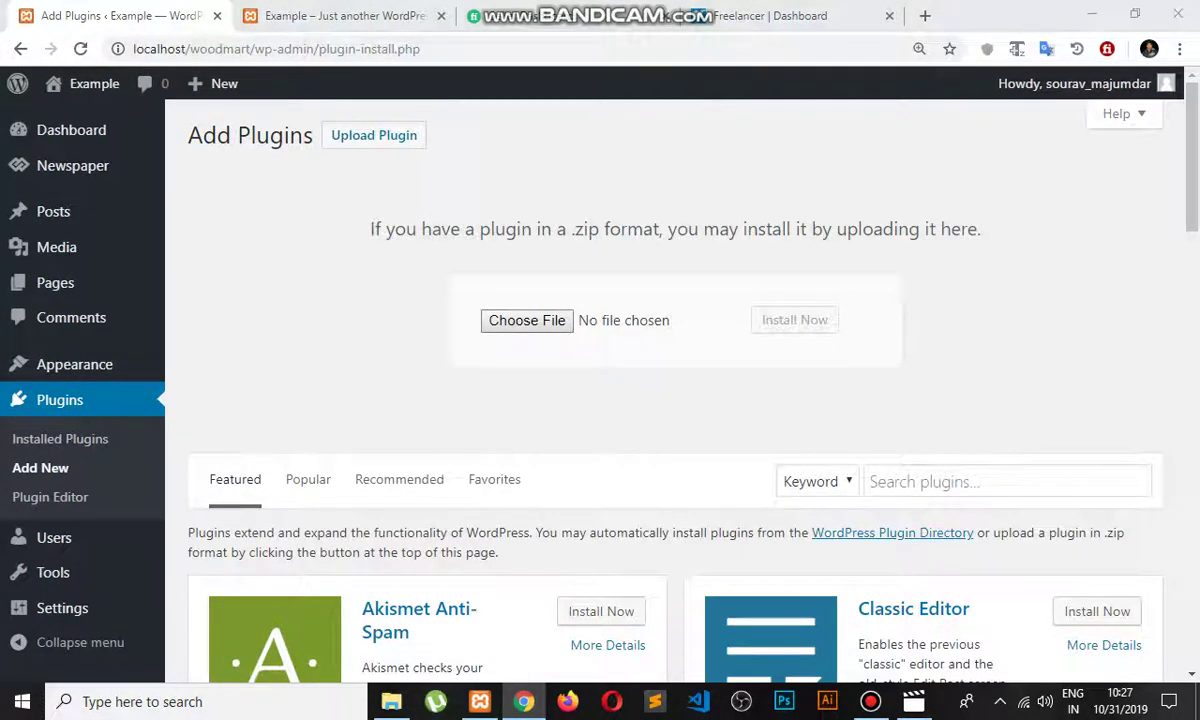
click(525, 319)
click(270, 200)
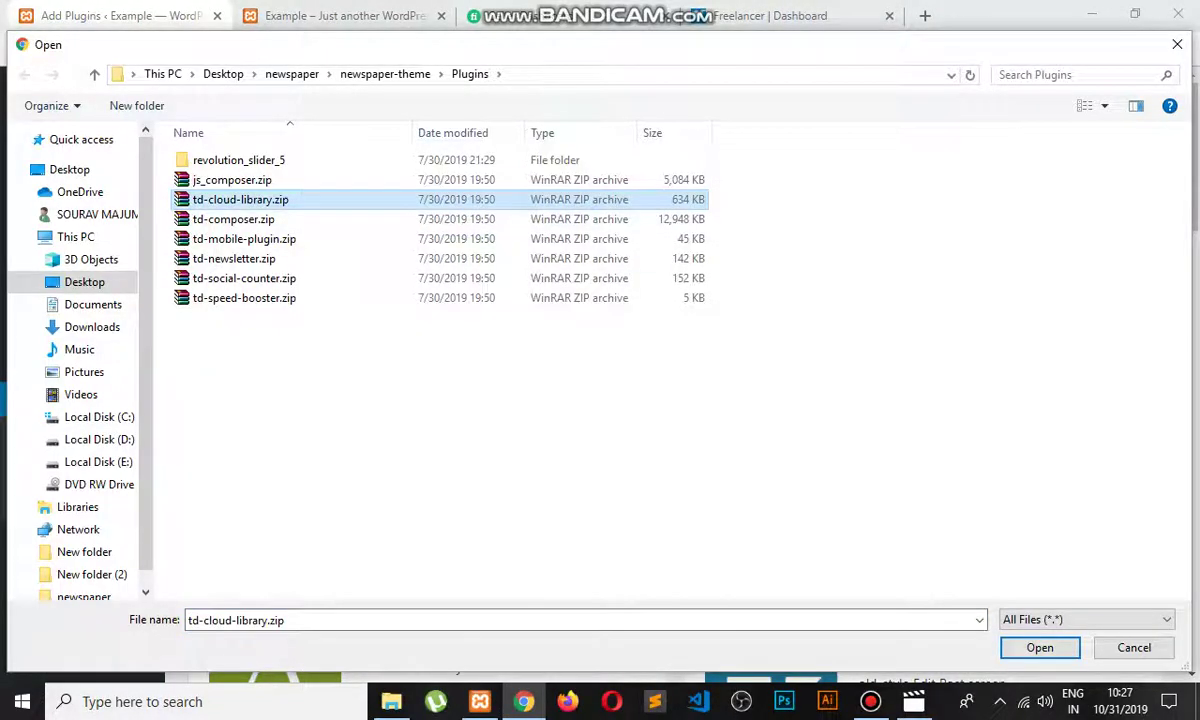
key(Return)
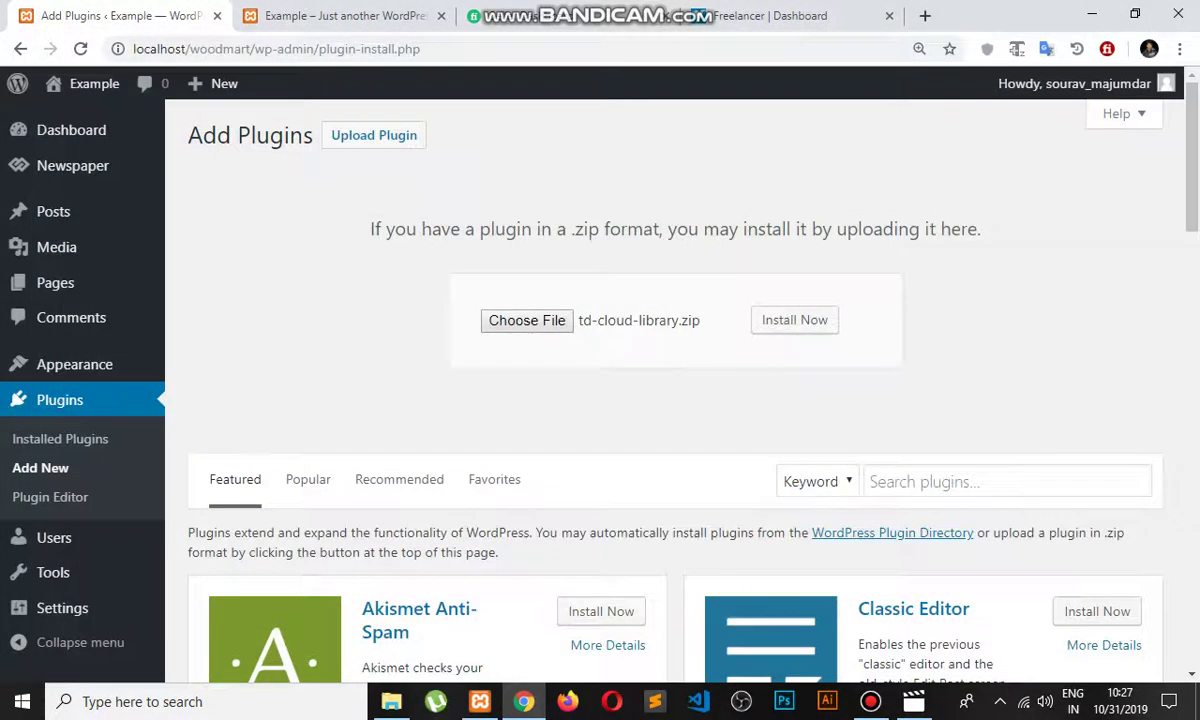
click(733, 300)
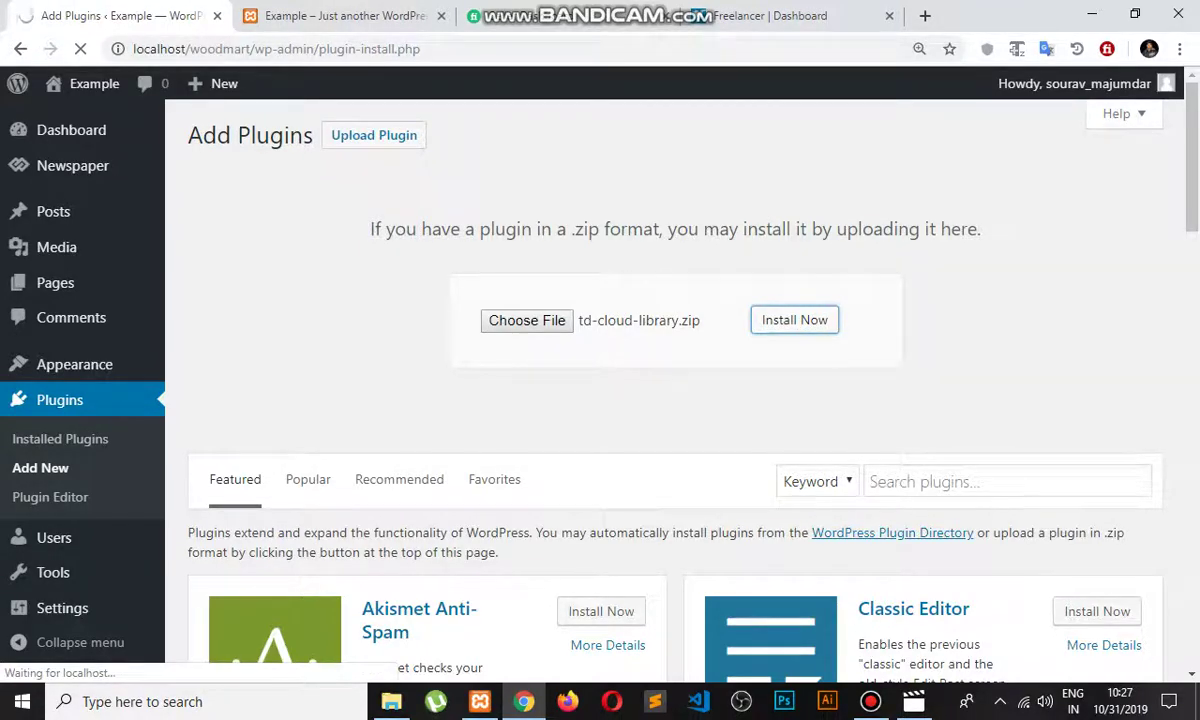
click(870, 701)
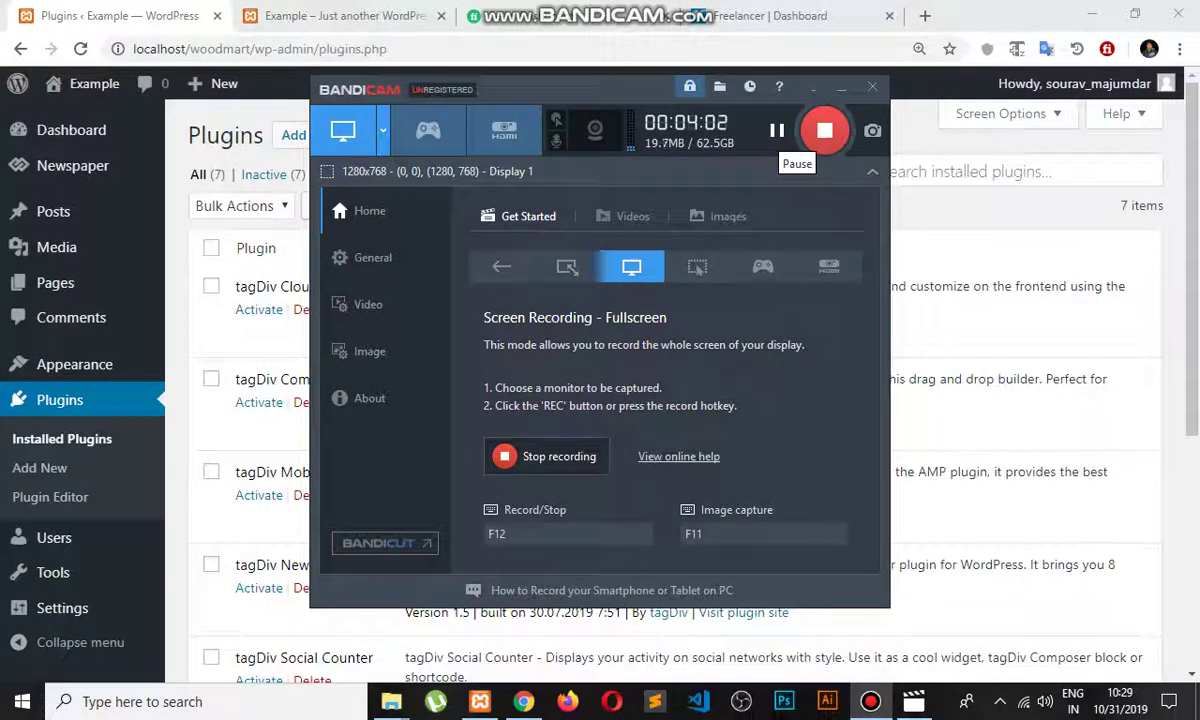
click(842, 88)
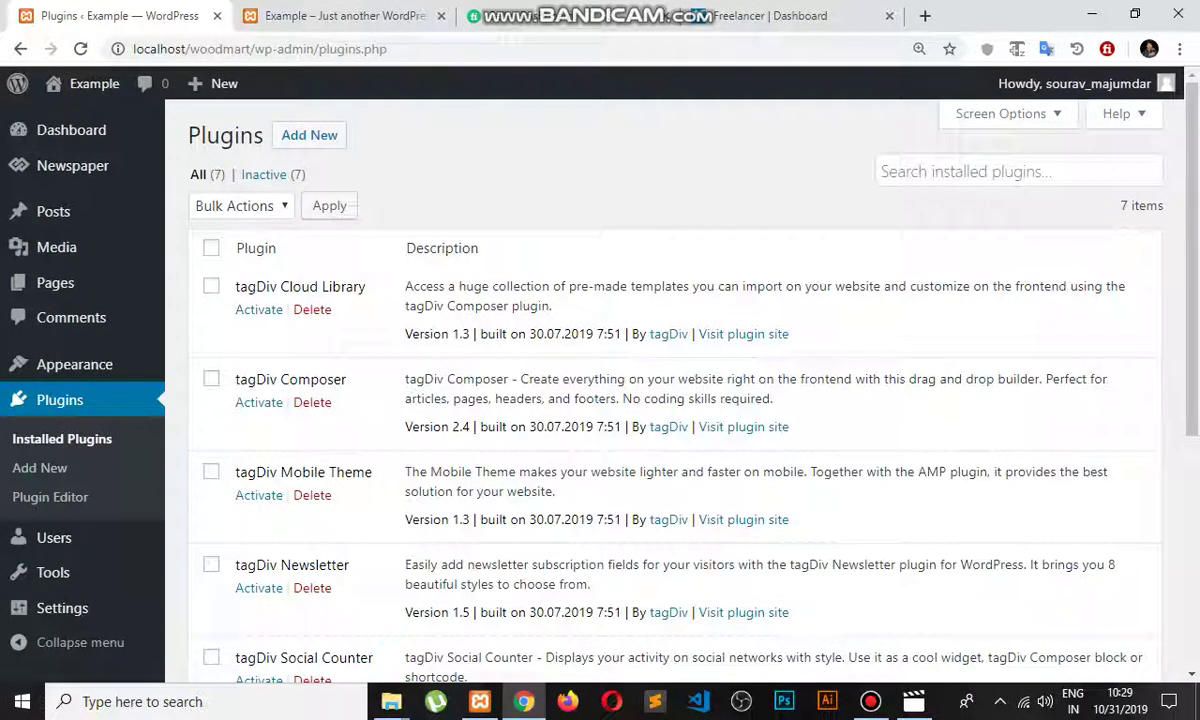
Step: Activate all installed tagDiv plugins and WPBakery Page Builder together with a bulk action
scroll(660, 400, down, 3)
scroll(660, 400, up, 3)
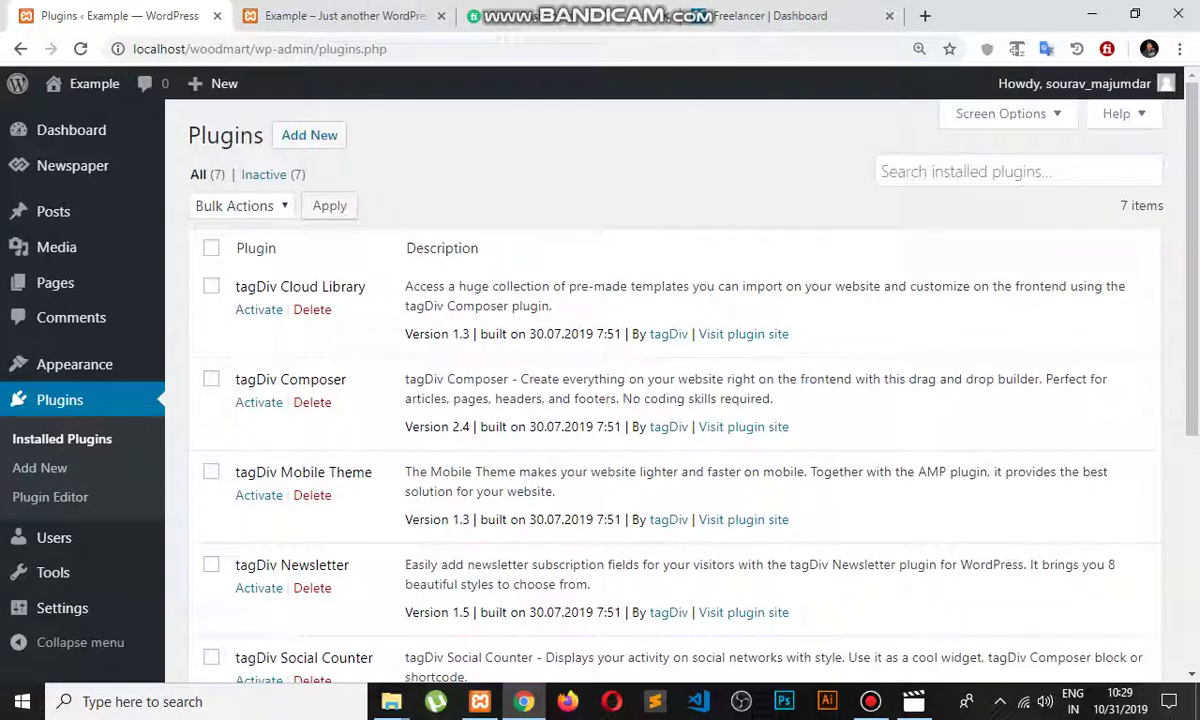
click(211, 248)
click(240, 205)
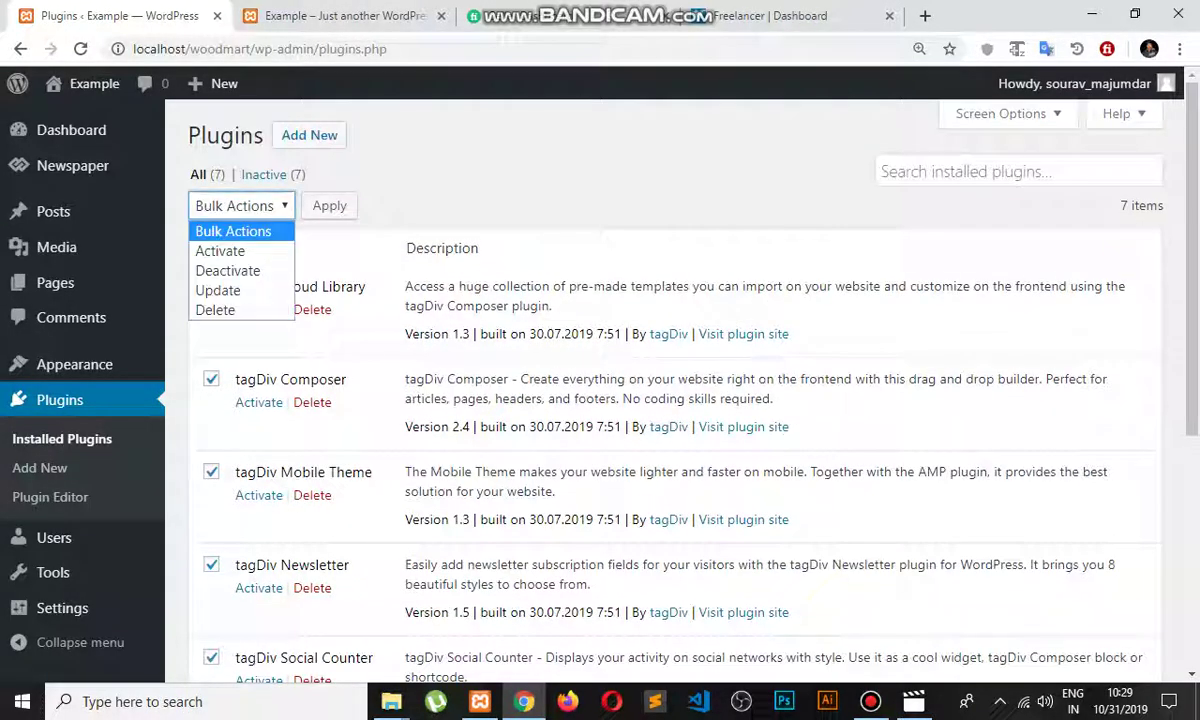
click(220, 251)
click(329, 206)
scroll(660, 400, down, 4)
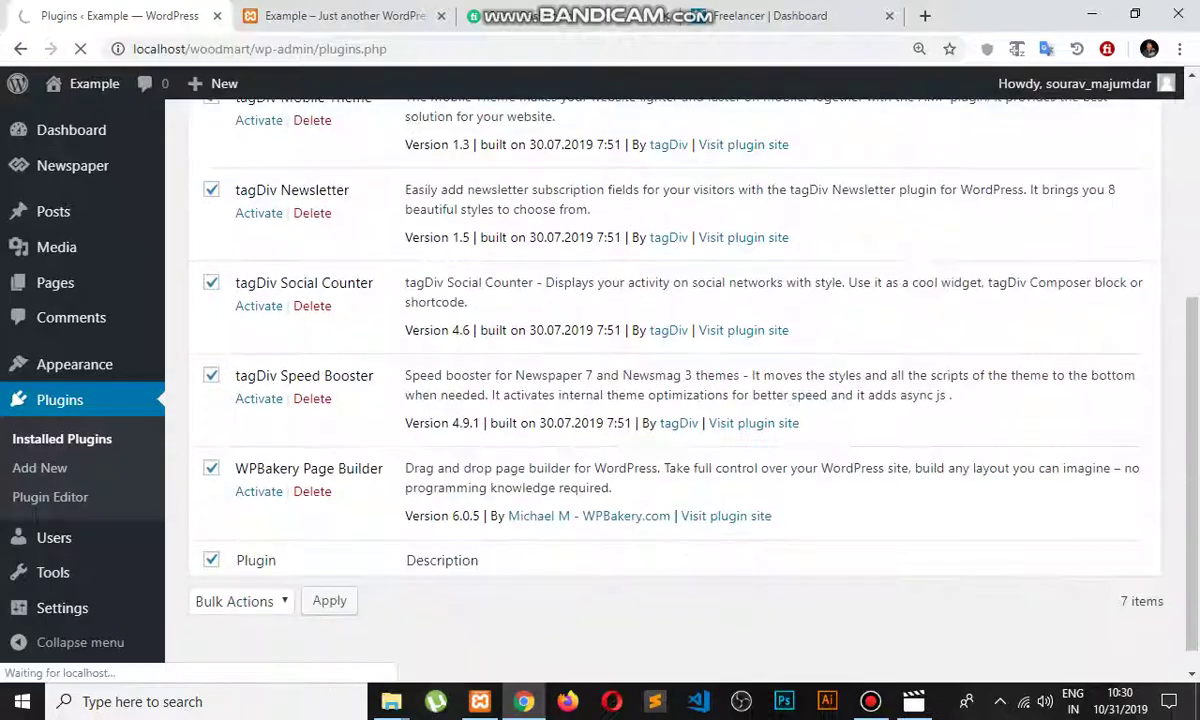
scroll(660, 400, up, 4)
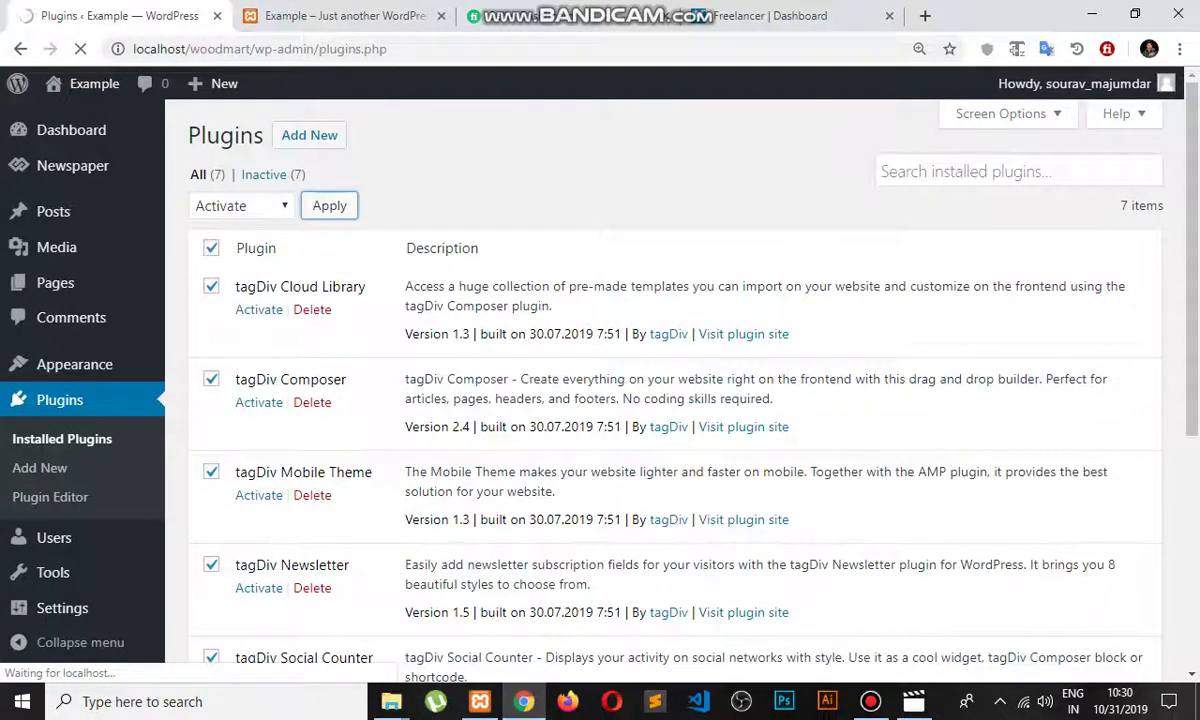
scroll(660, 400, down, 5)
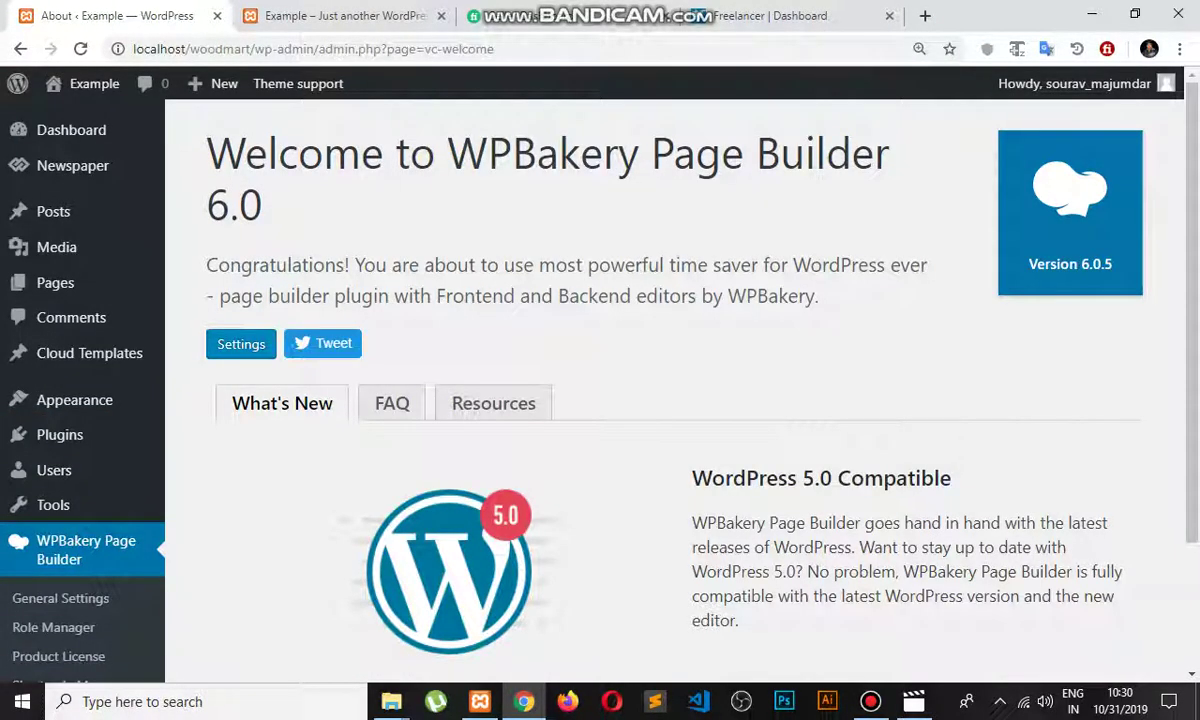
Step: Open the Newspaper theme's welcome page and check the status of its bundled plugins on the theme's plugins page
scroll(680, 400, down, 2)
scroll(680, 400, up, 2)
mouse_move(73, 166)
click(207, 168)
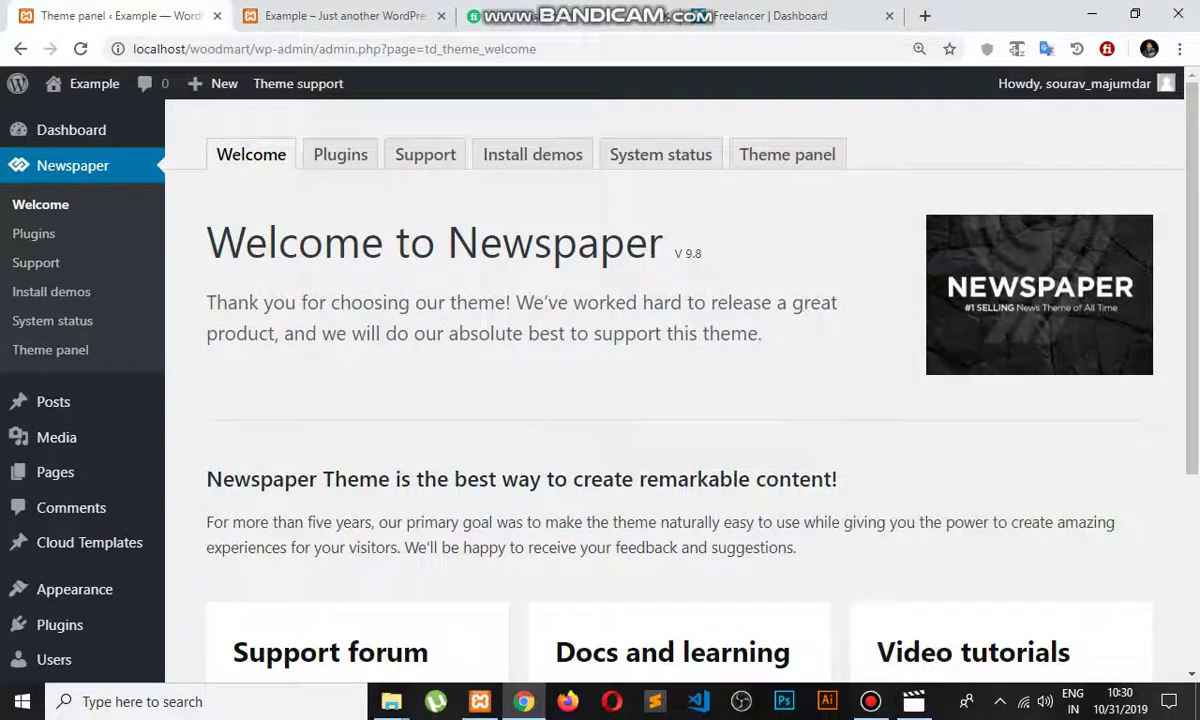
scroll(680, 400, down, 3)
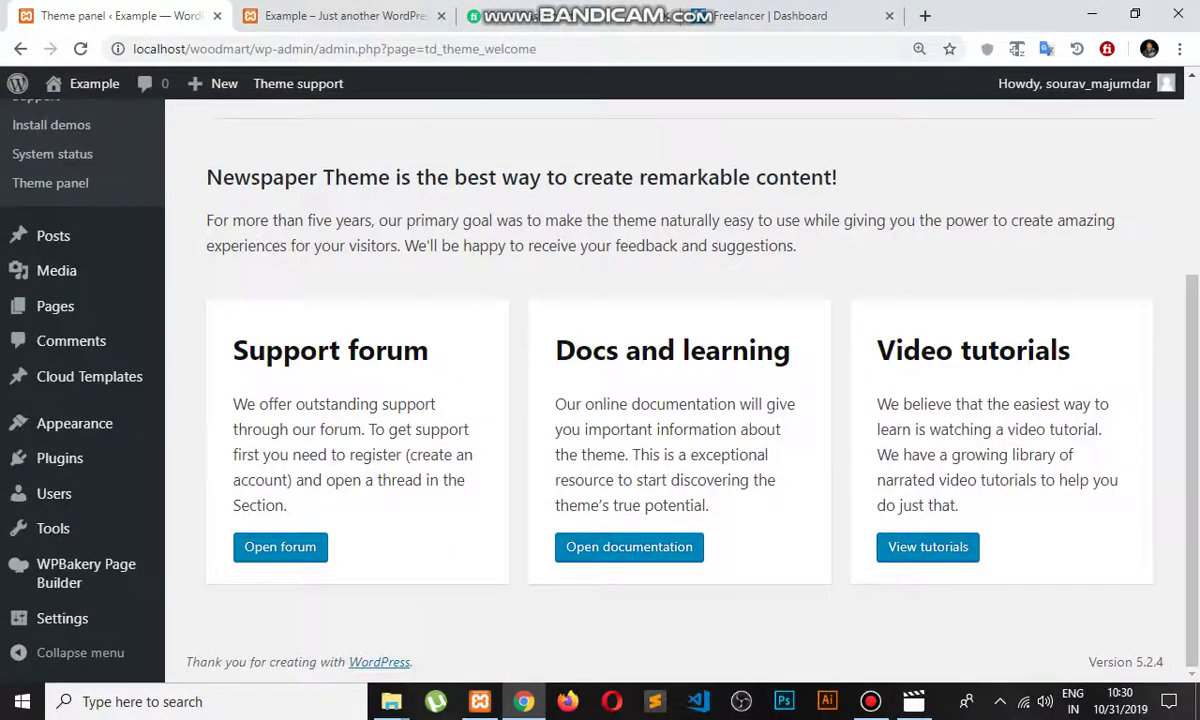
scroll(680, 400, up, 3)
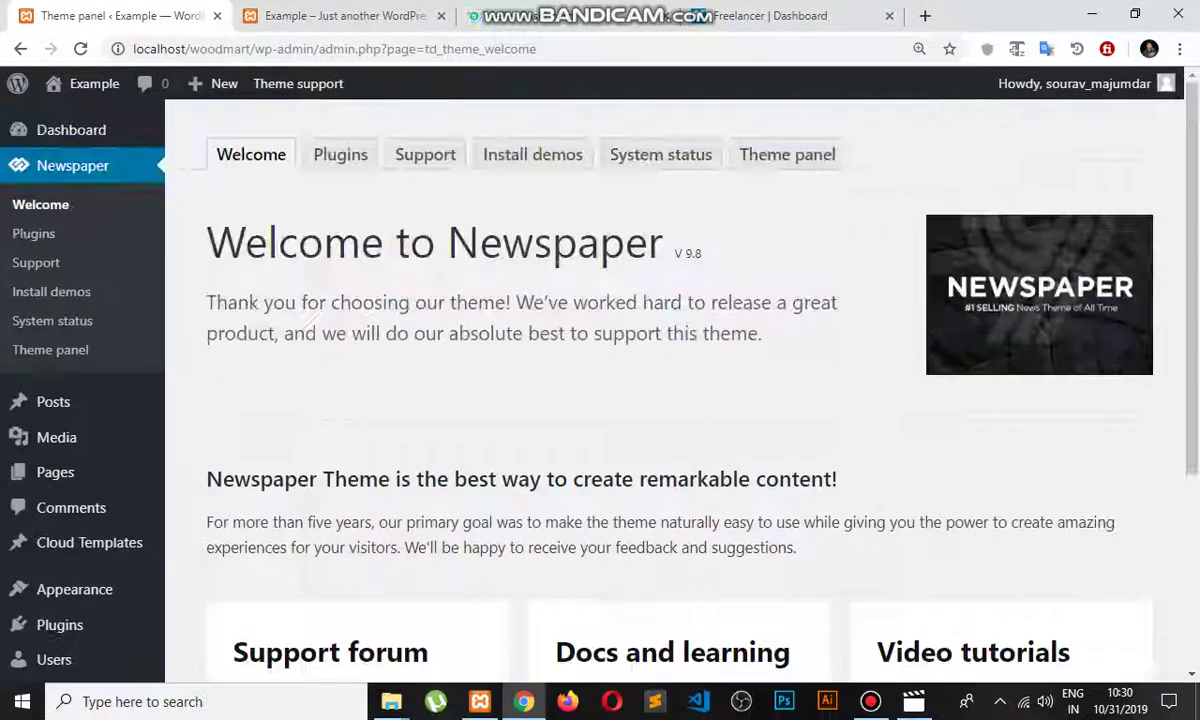
click(340, 154)
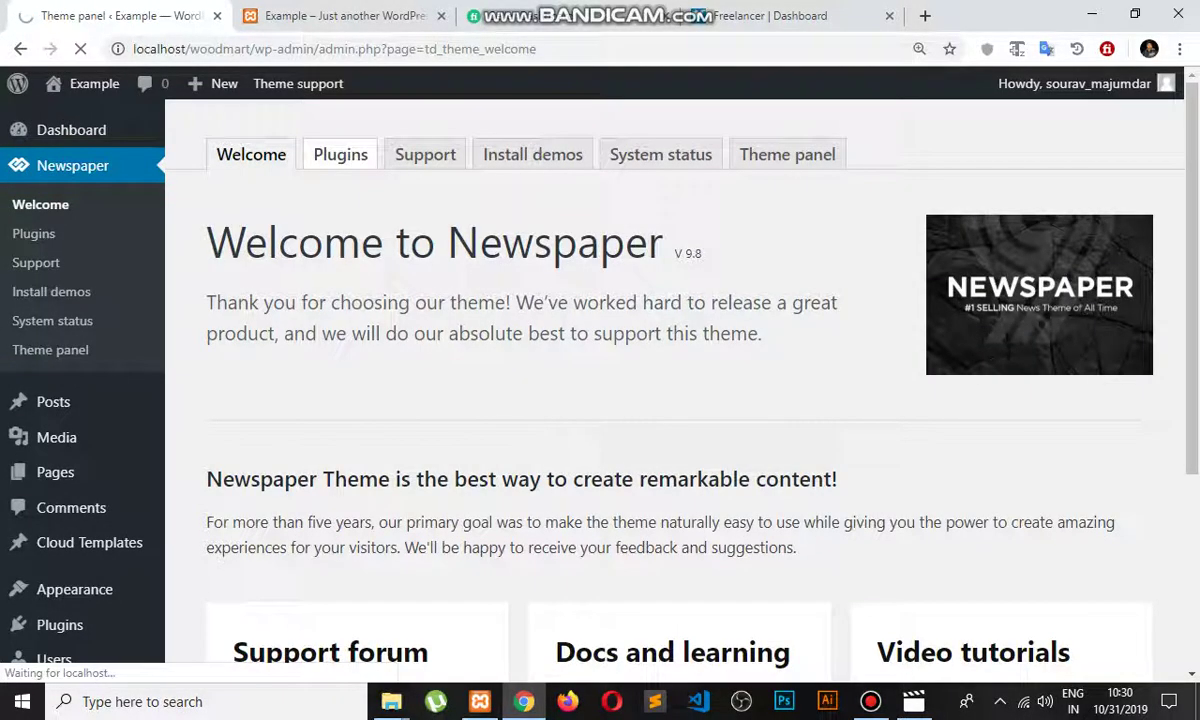
scroll(680, 400, down, 3)
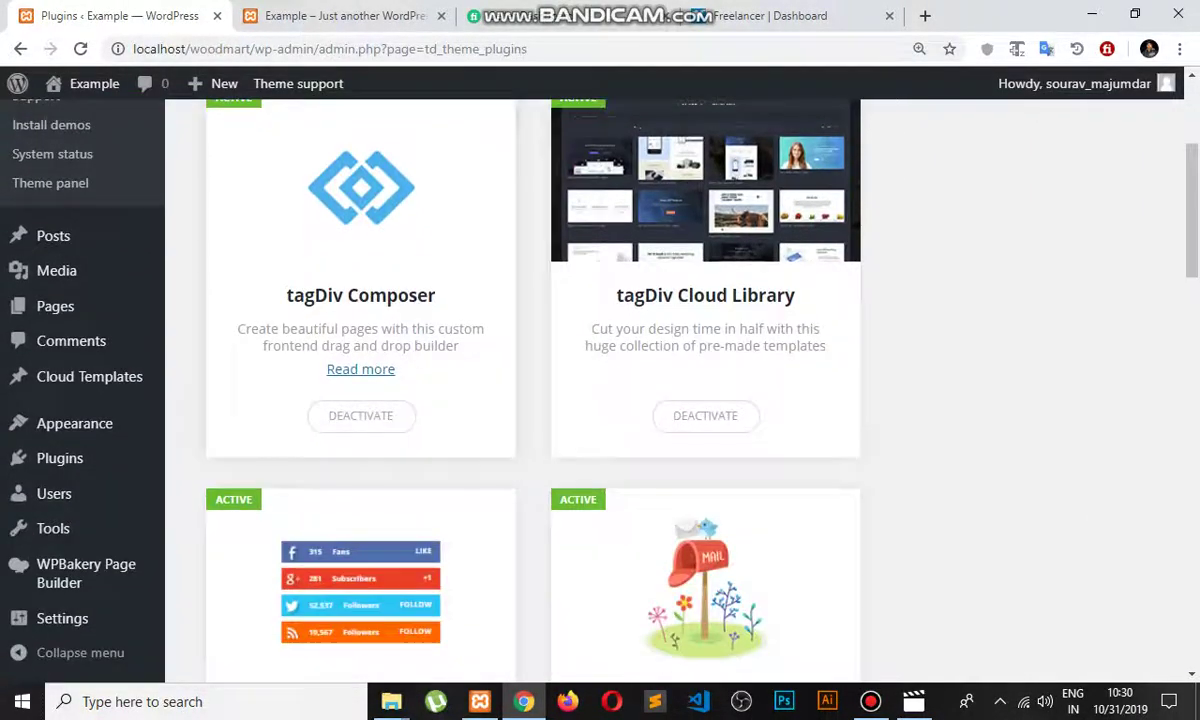
scroll(680, 400, up, 1)
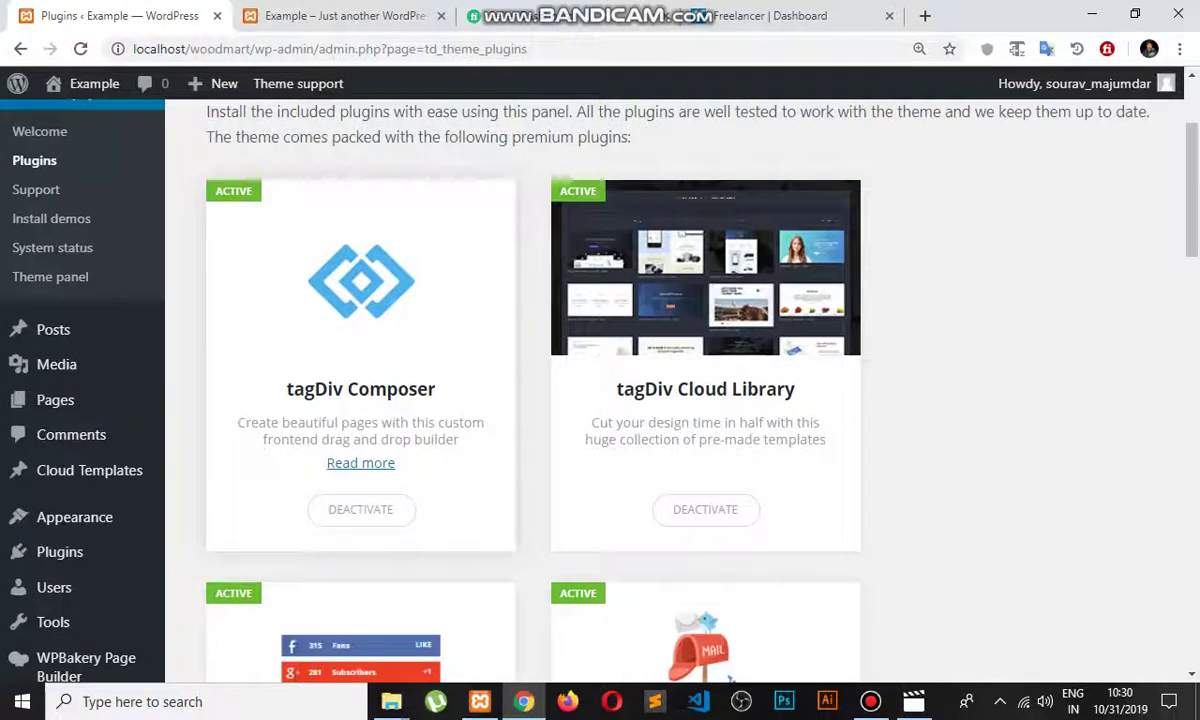
Step: Review the theme's bundled premium plugins for their activation status, including the optional Revolution Slider entry
scroll(680, 400, down, 1)
scroll(600, 400, down, 7)
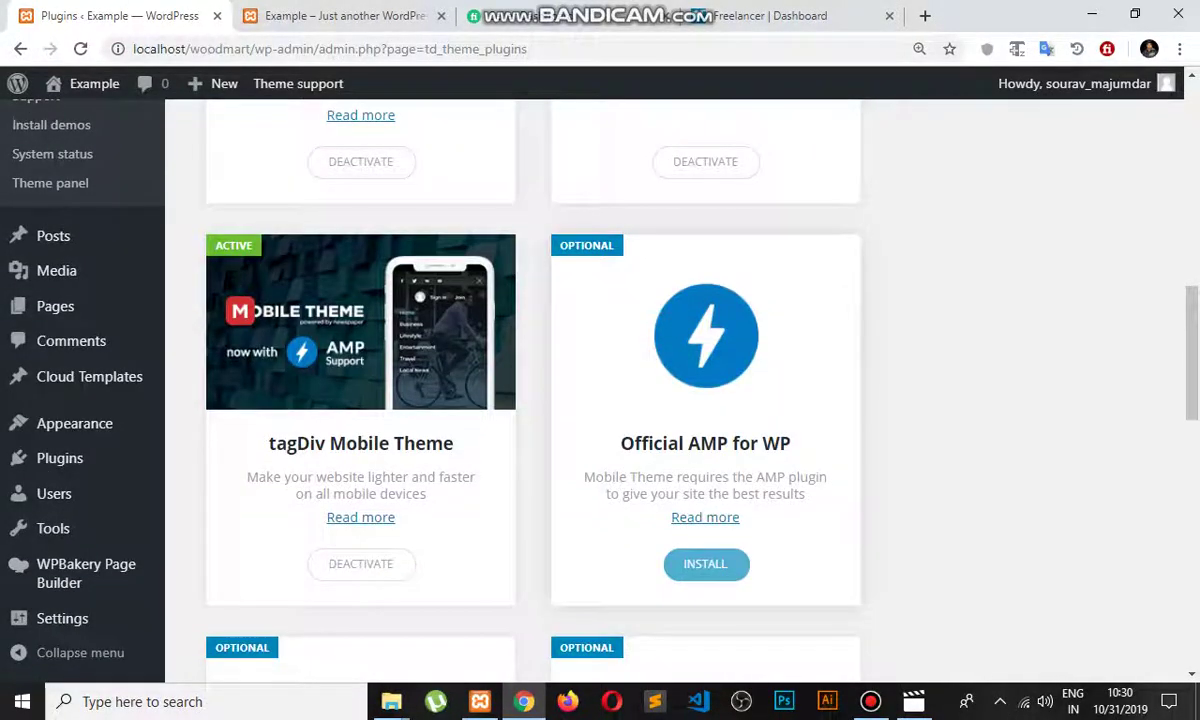
scroll(600, 400, down, 1)
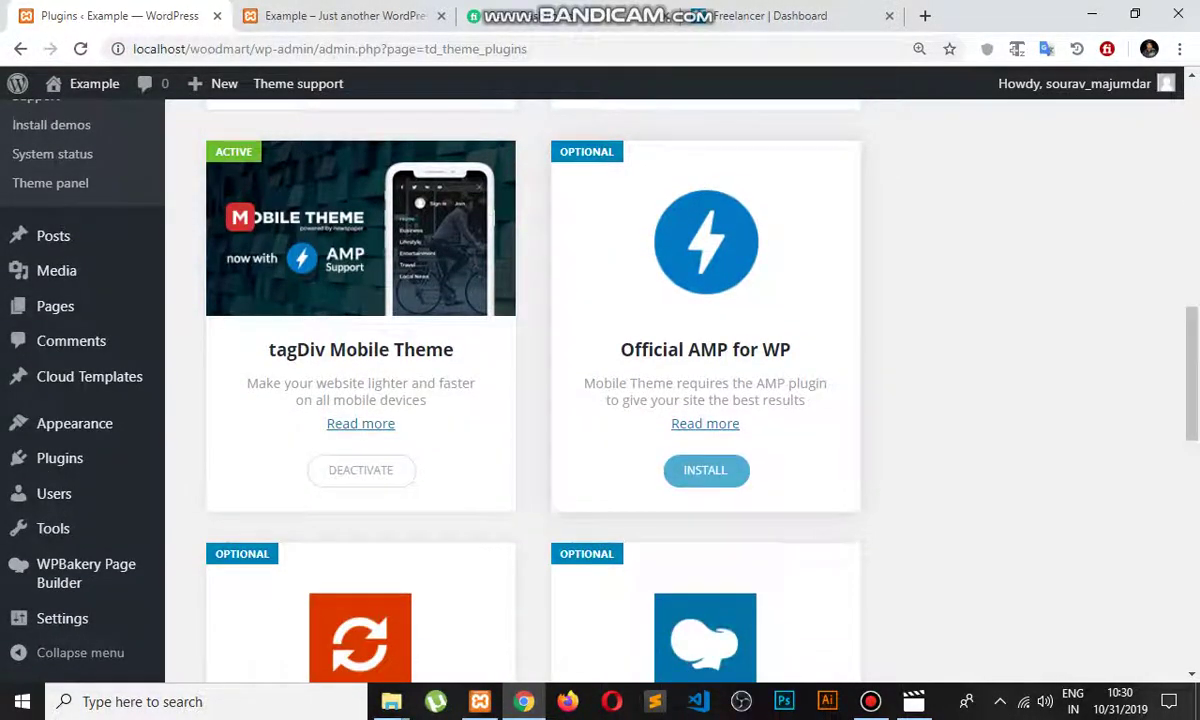
scroll(600, 400, down, 5)
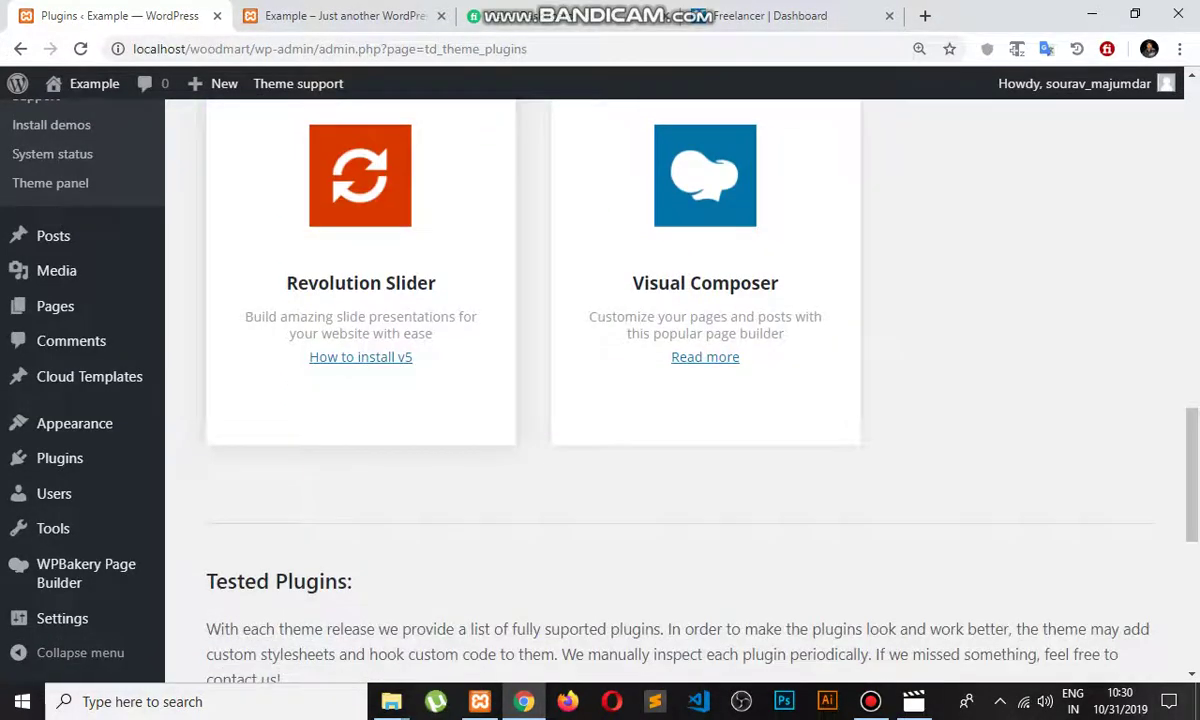
scroll(600, 400, up, 2)
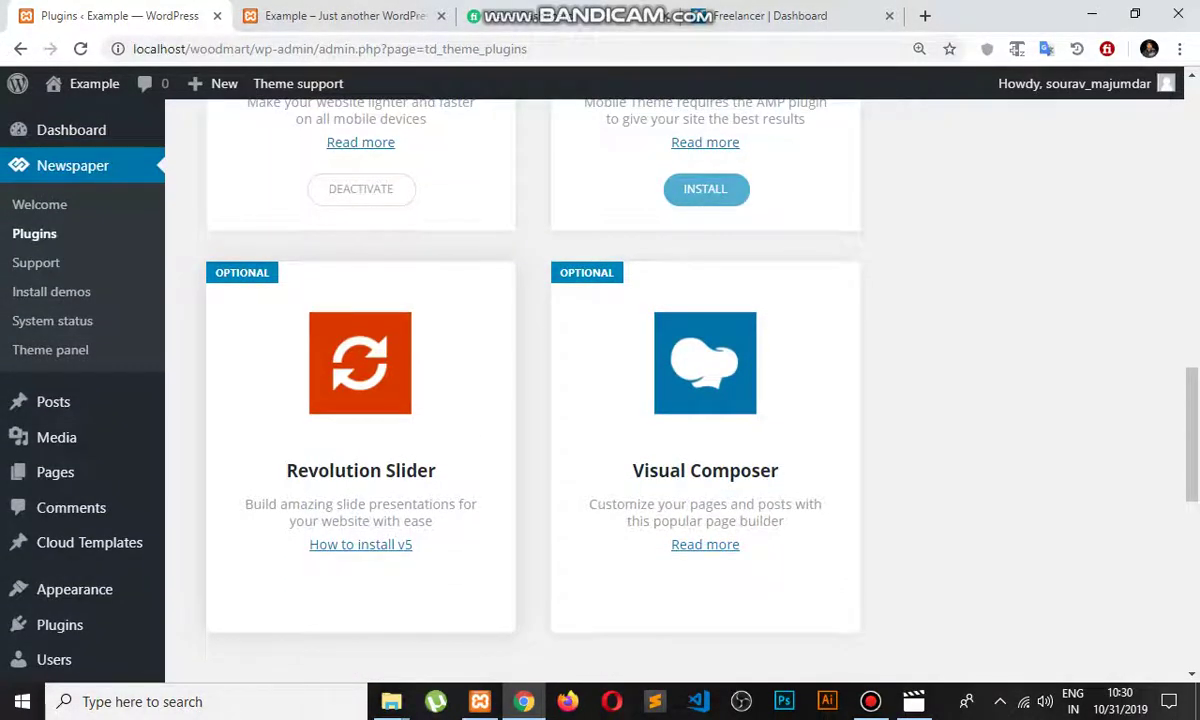
drag(287, 470, 450, 507)
click(450, 508)
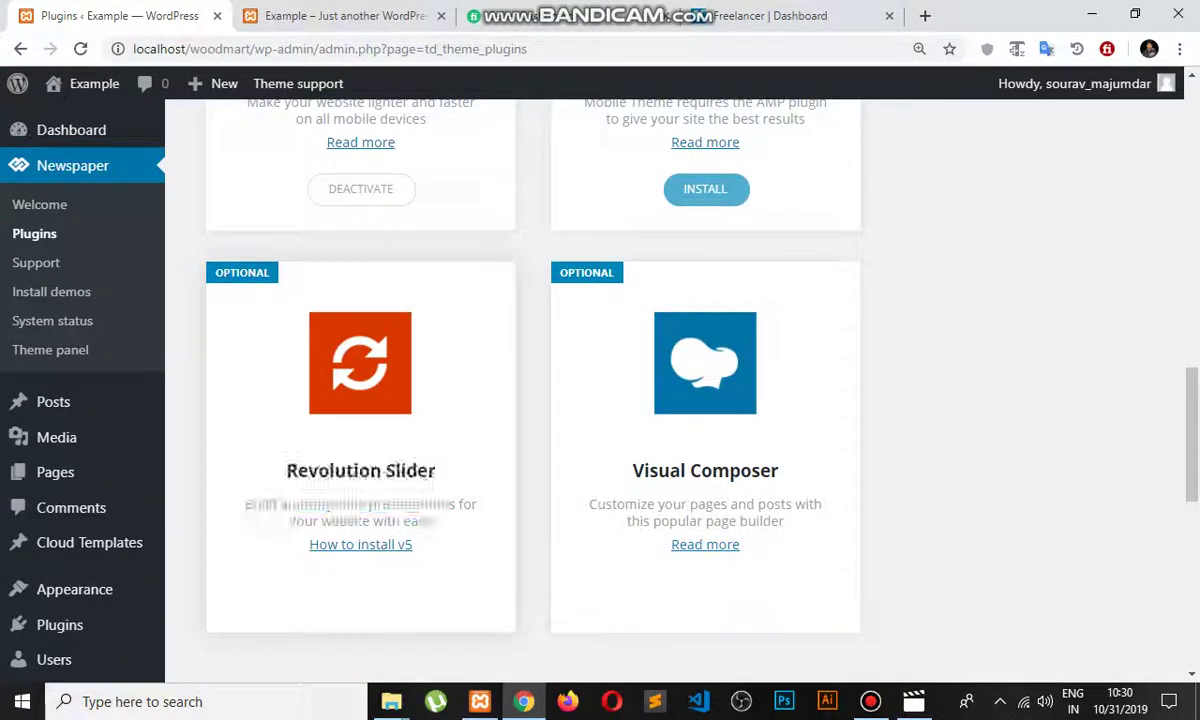
scroll(600, 400, up, 4)
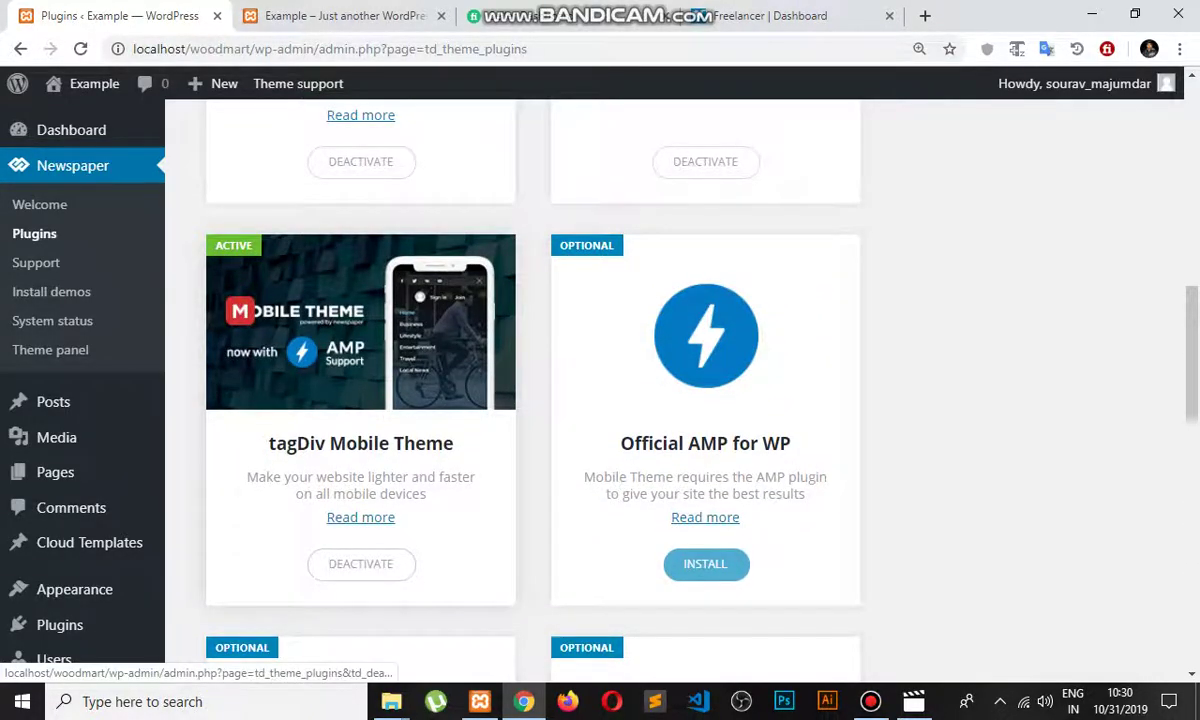
scroll(600, 400, up, 4)
scroll(600, 400, down, 7)
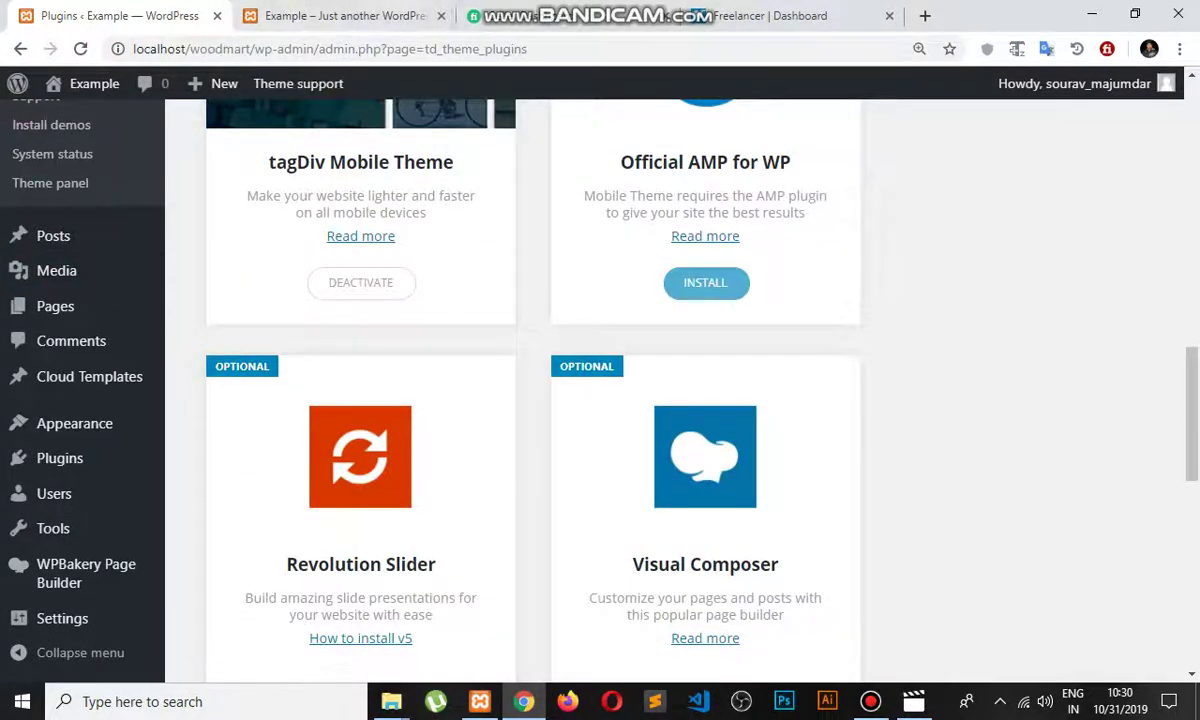
Step: Open the installed plugins page in a new tab, and upload and install revslider.zip from the revolution_slider_5 folder
right_click(77, 442)
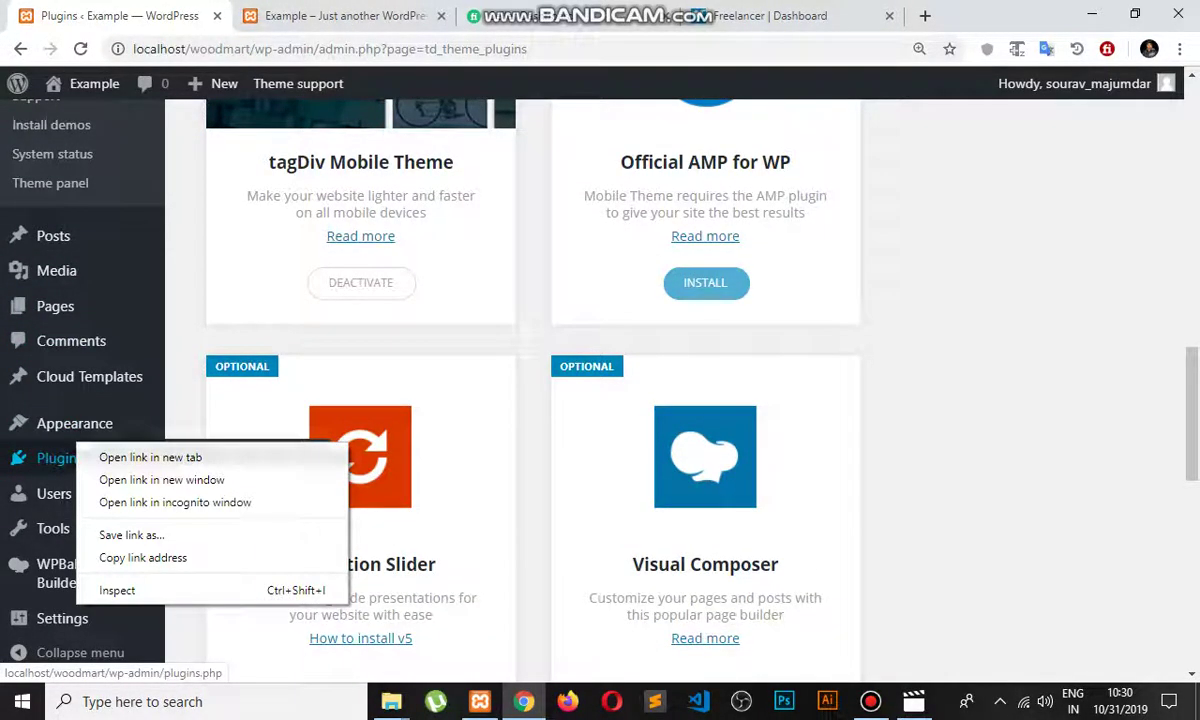
click(150, 457)
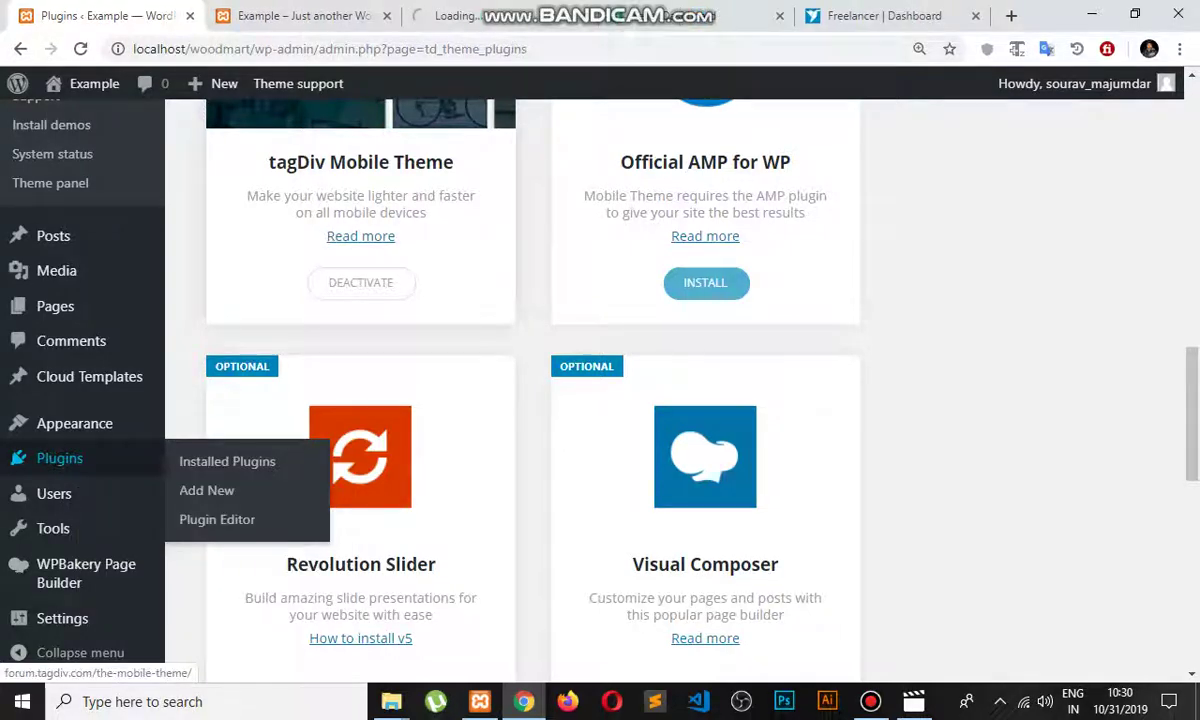
click(520, 15)
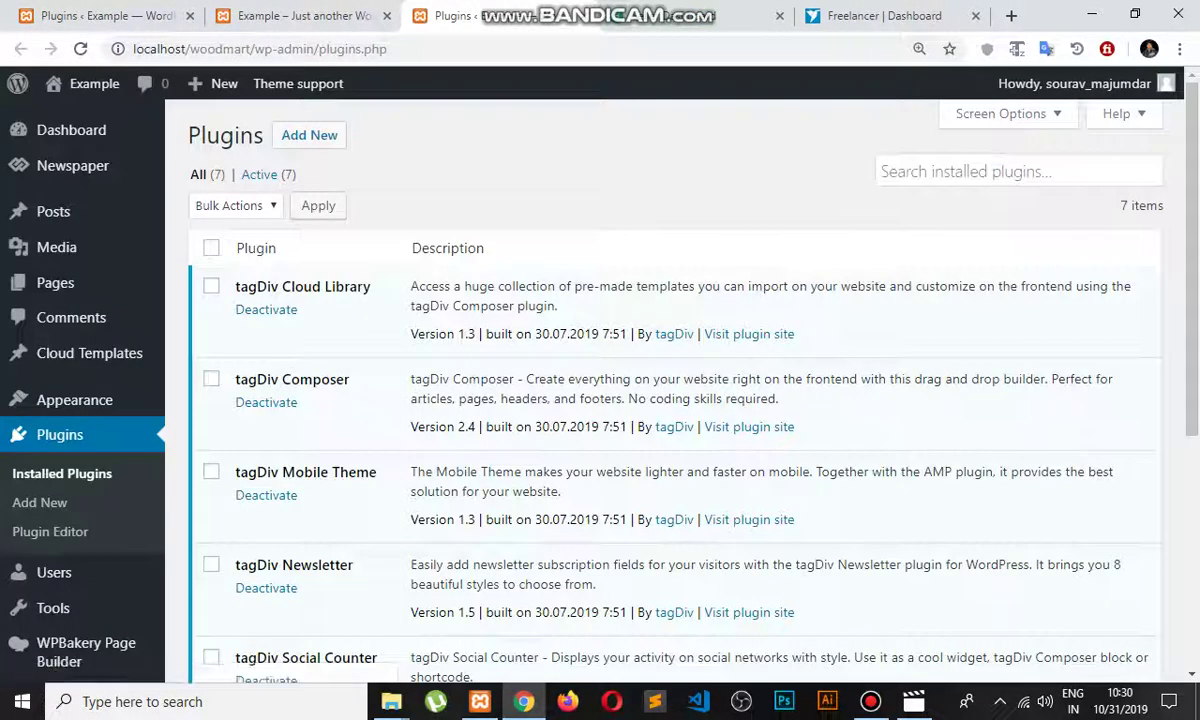
click(309, 135)
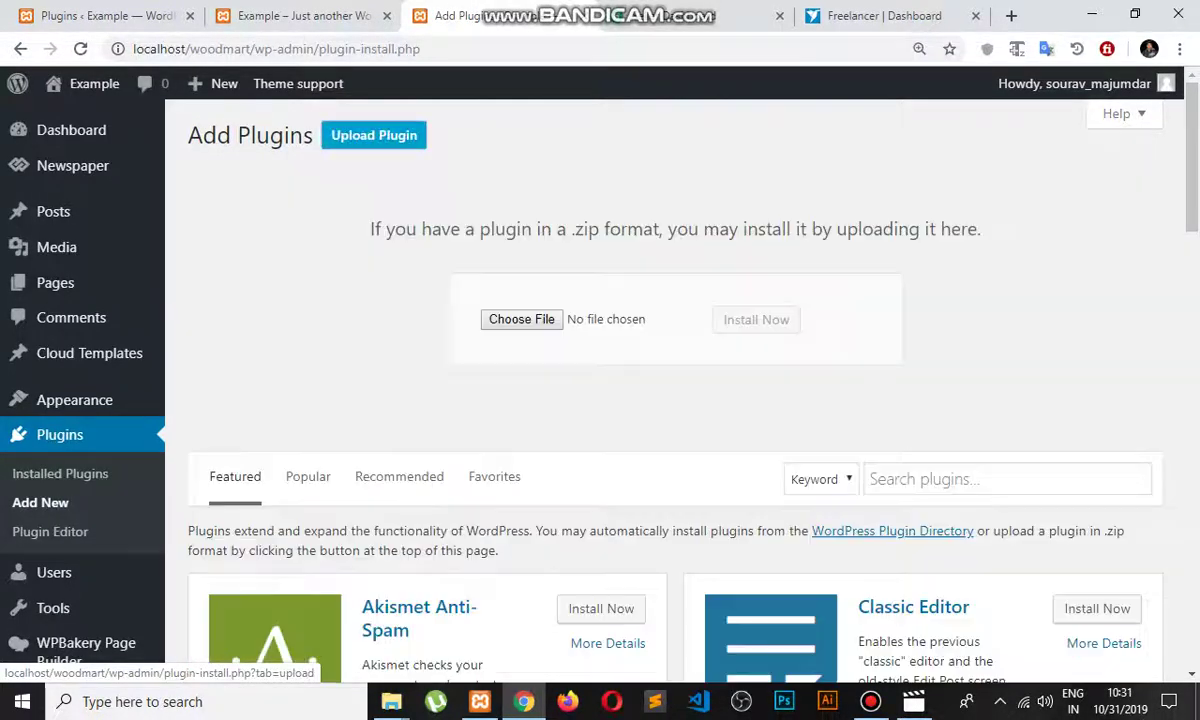
click(521, 319)
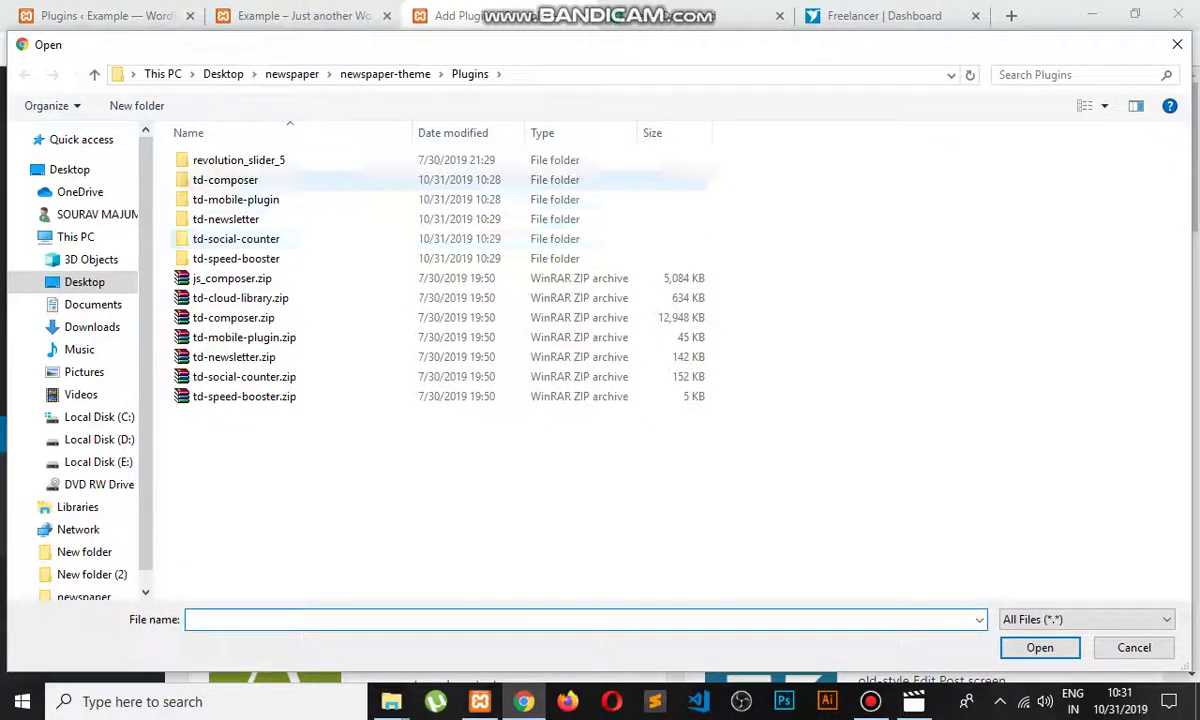
click(240, 160)
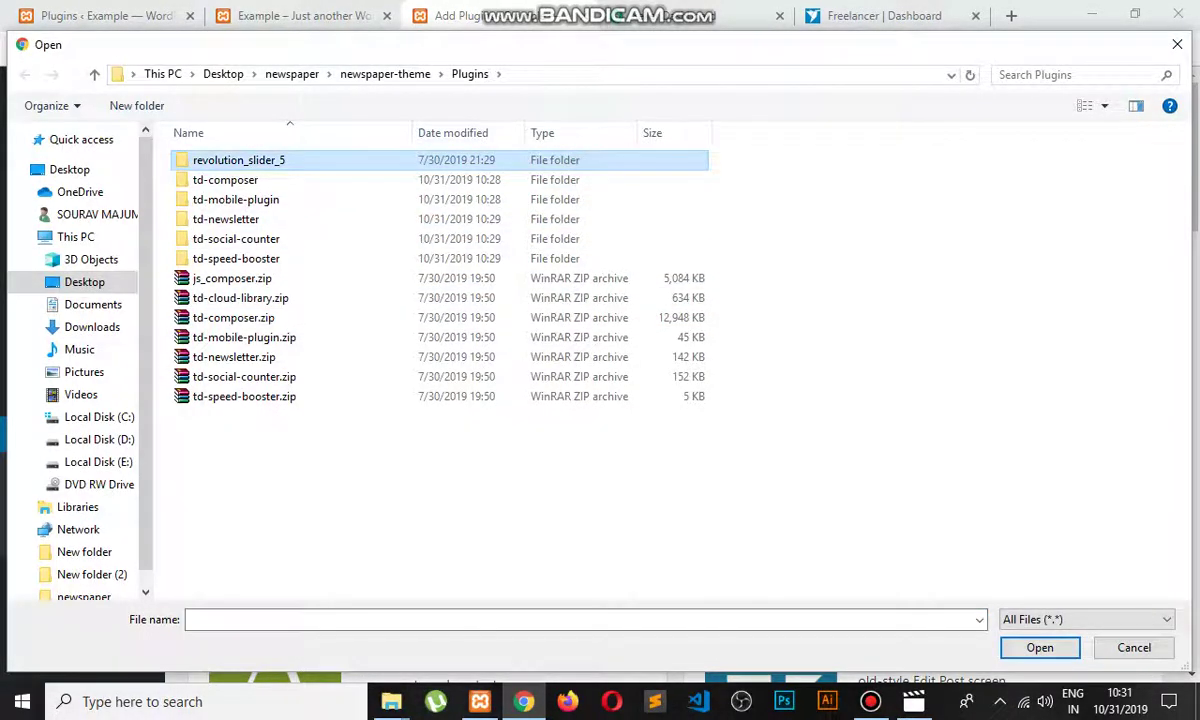
double_click(265, 161)
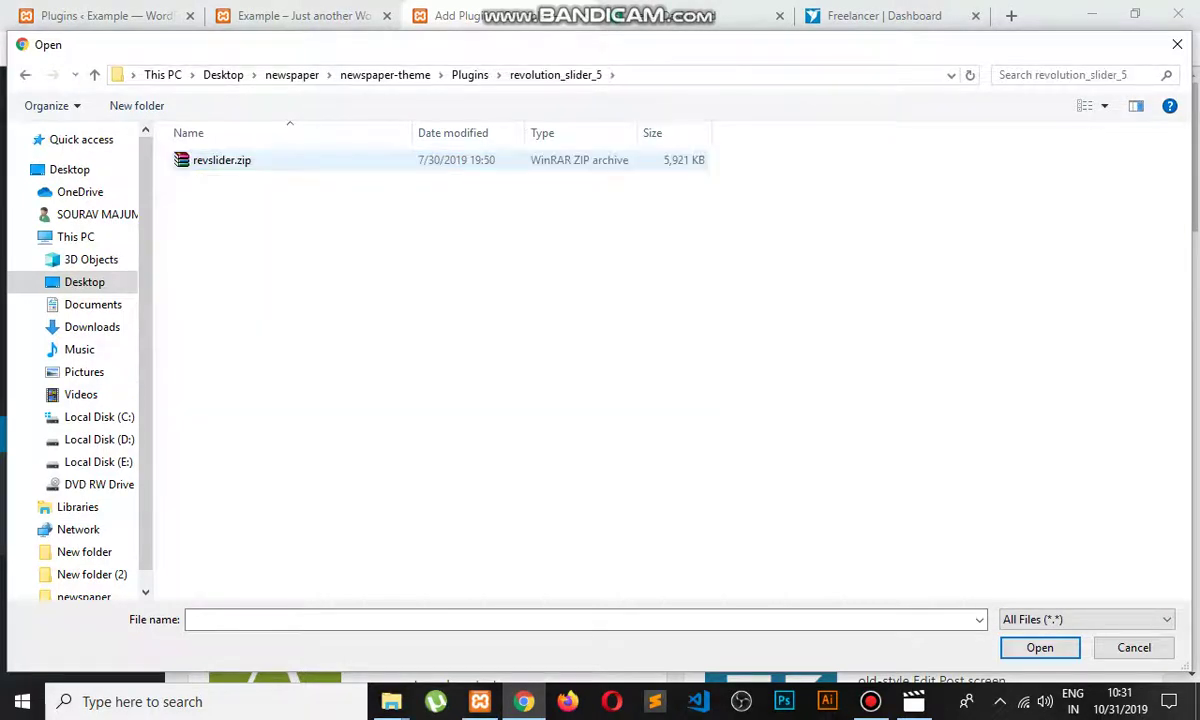
click(265, 161)
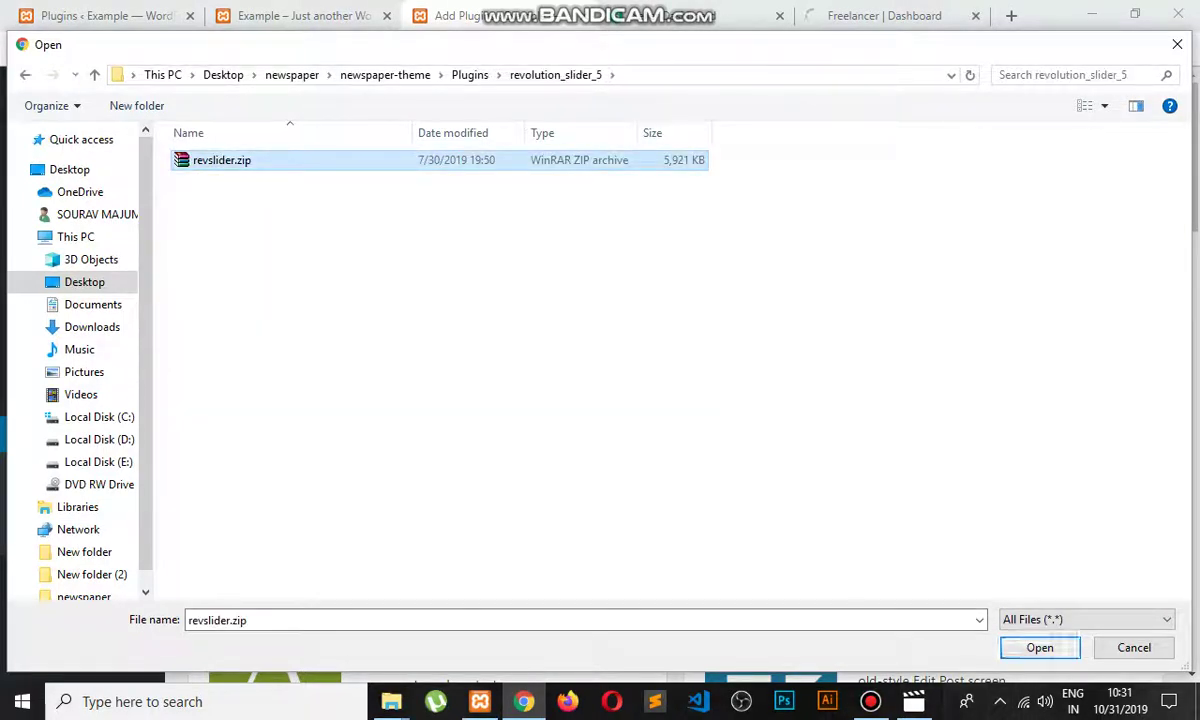
click(1040, 647)
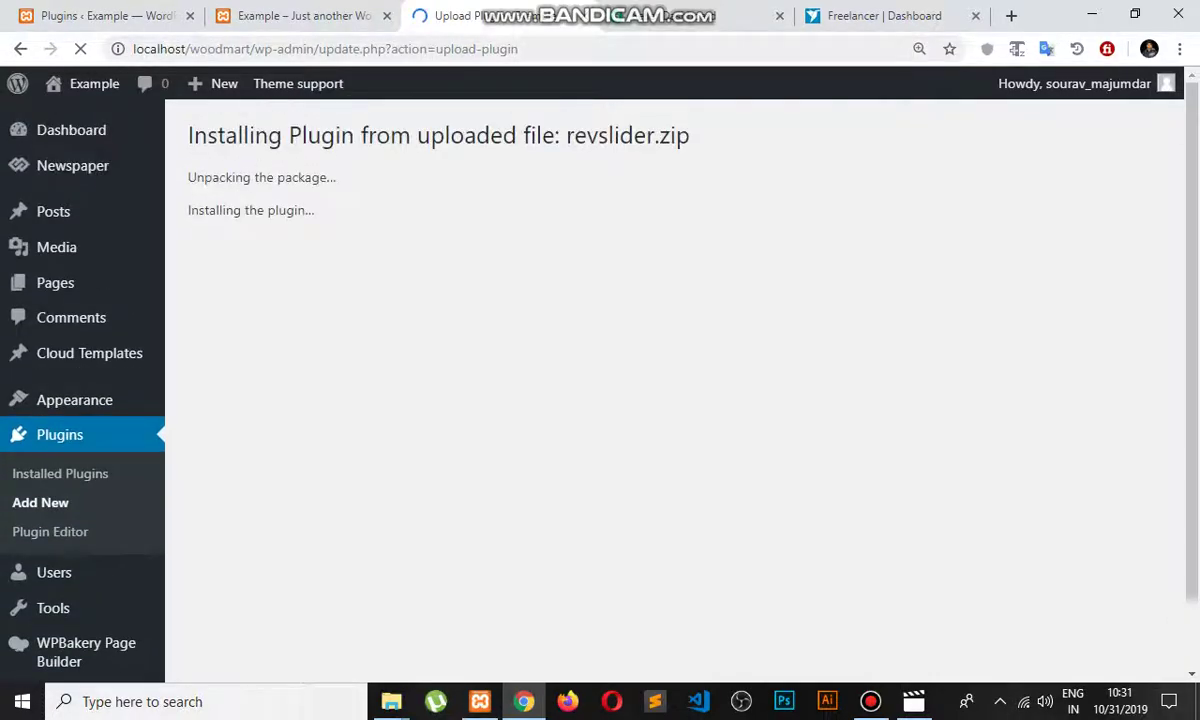
Step: Reload the site's front page and look over its post and sidebar widgets, returning to the plugin installation page
click(300, 16)
scroll(600, 390, down, 6)
scroll(600, 390, up, 1)
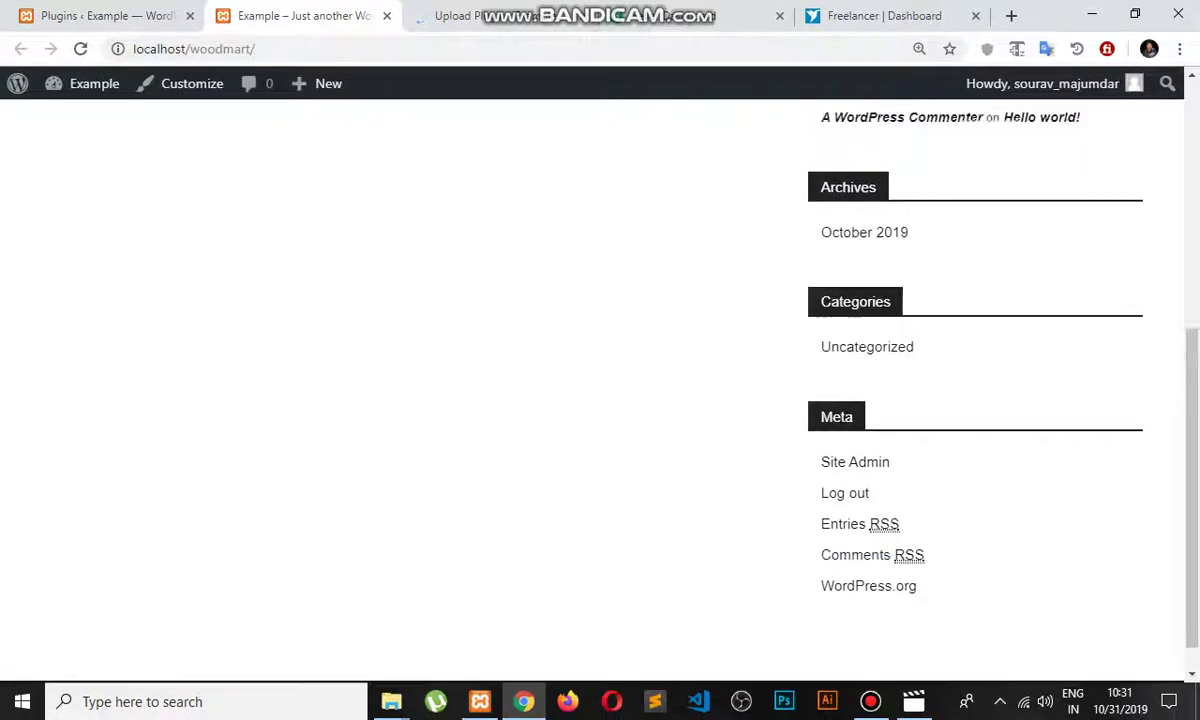
scroll(600, 390, up, 5)
click(81, 48)
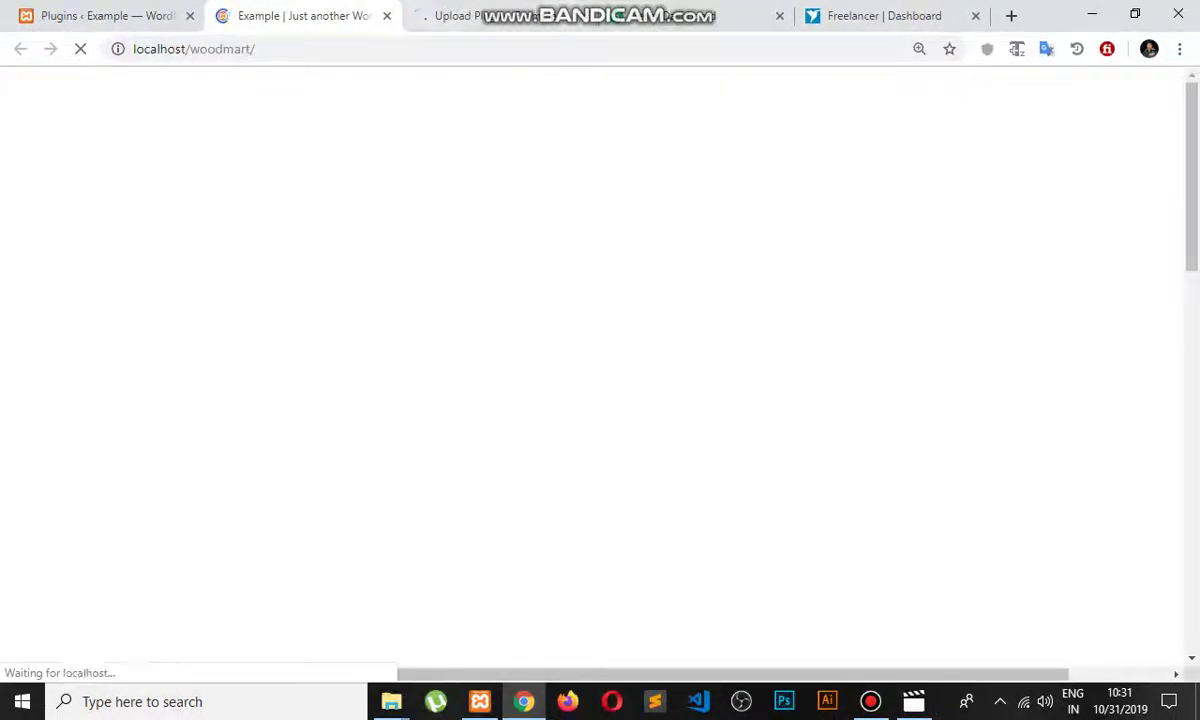
scroll(560, 380, down, 5)
scroll(560, 380, up, 2)
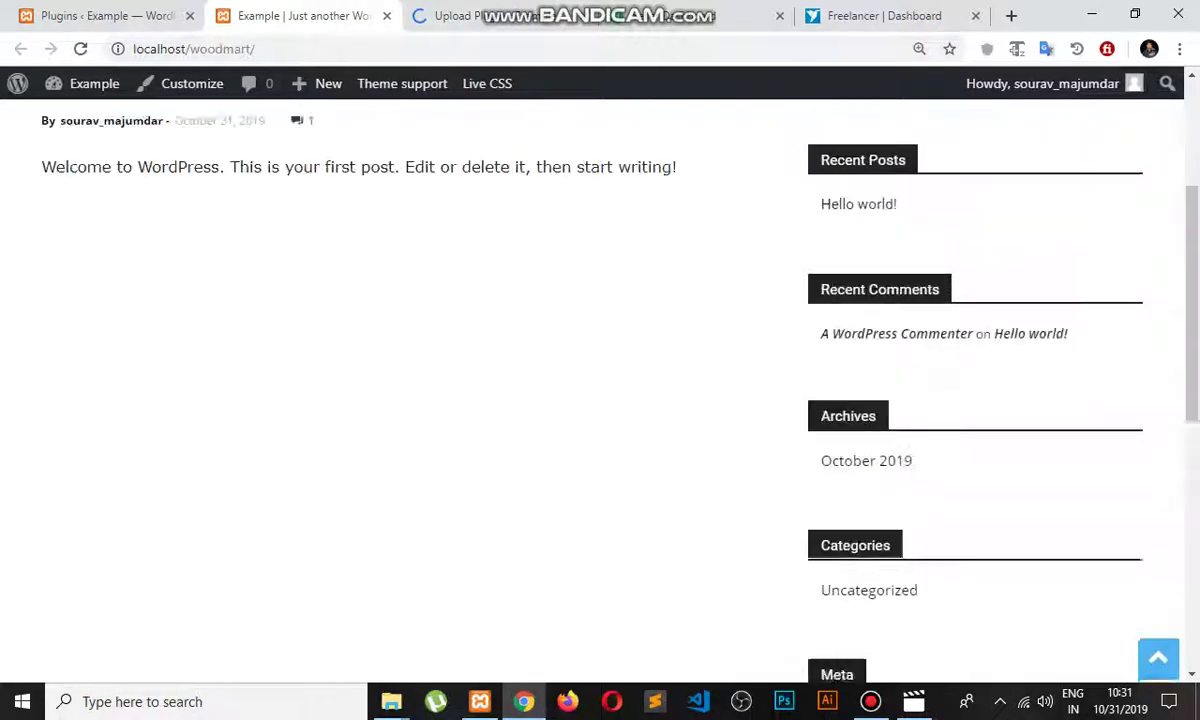
click(480, 15)
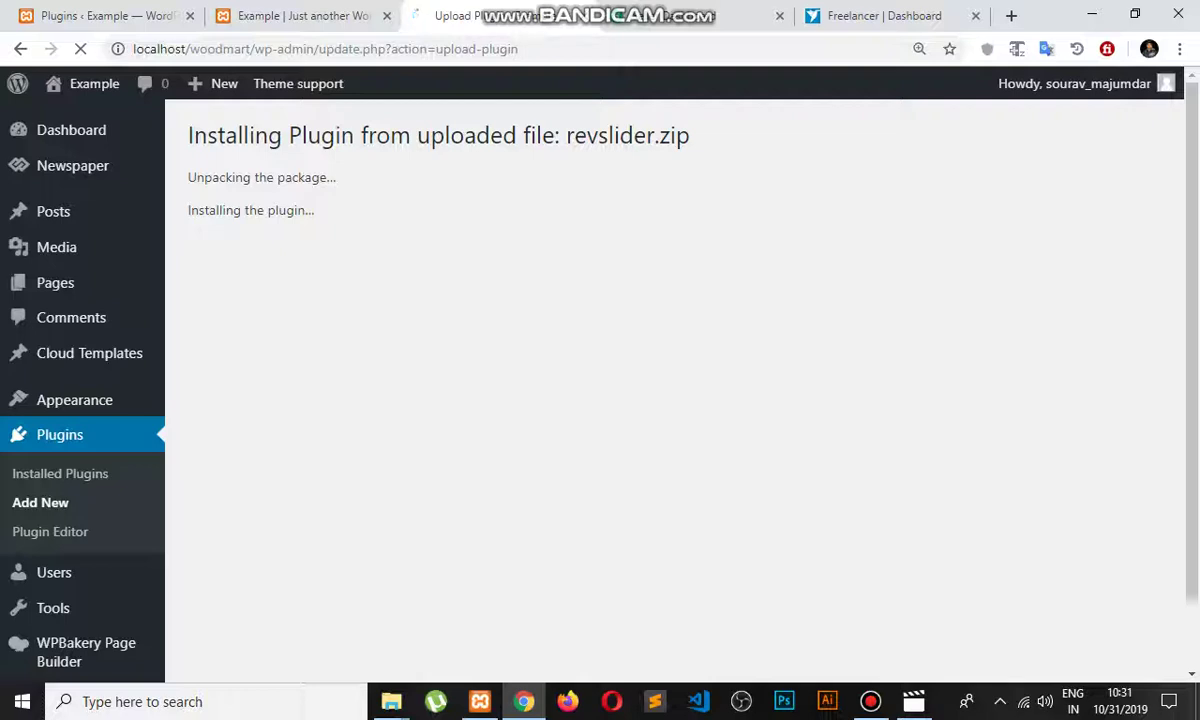
scroll(600, 380, down, 2)
scroll(600, 380, up, 2)
key(ctrl+shift+Tab)
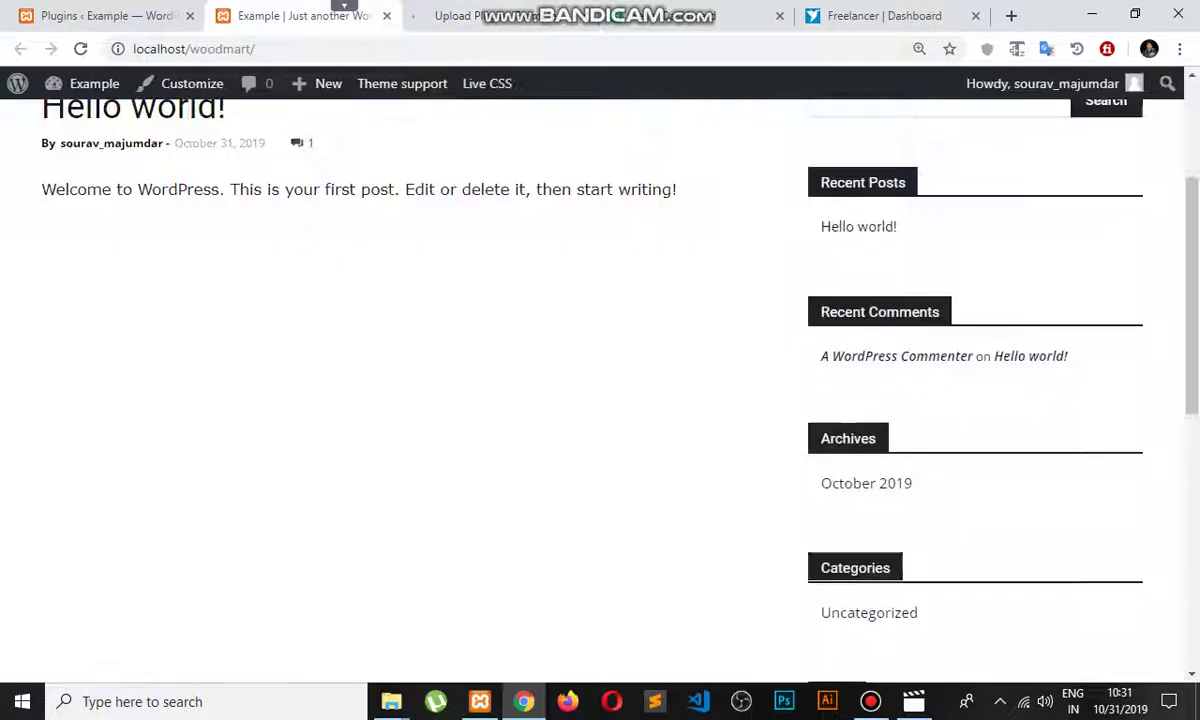
key(ctrl+Tab)
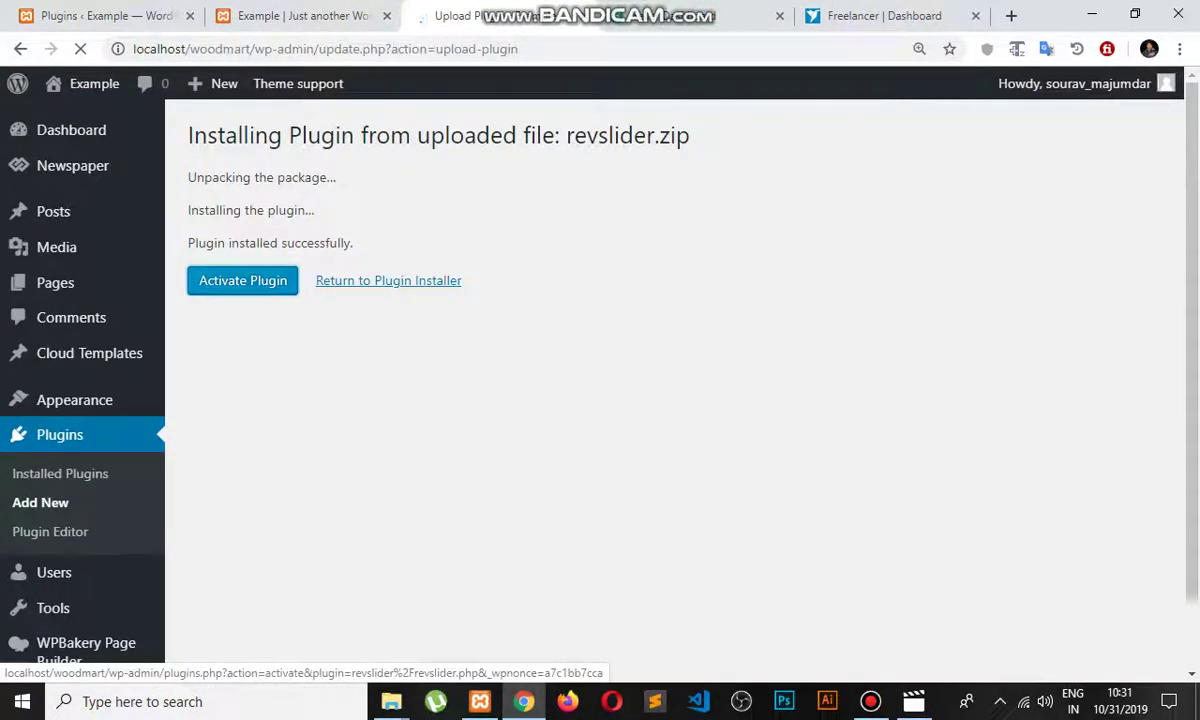
scroll(600, 380, down, 1)
scroll(600, 380, up, 1)
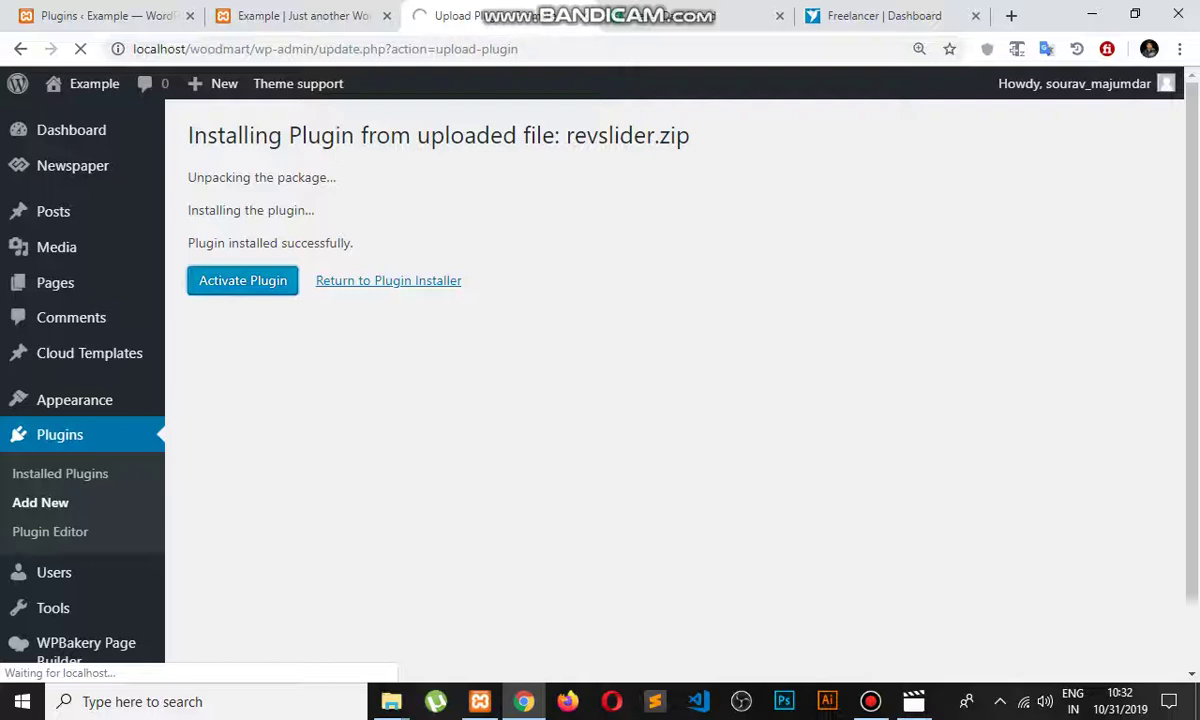
scroll(675, 380, down, 1)
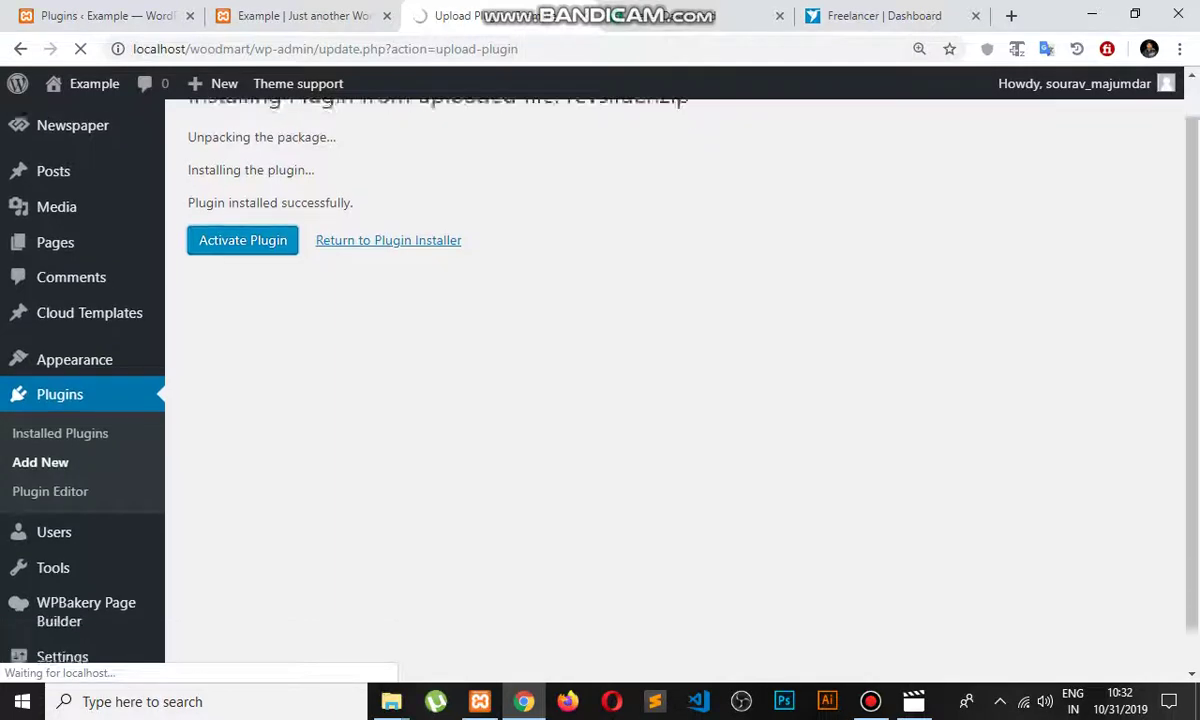
scroll(675, 380, up, 1)
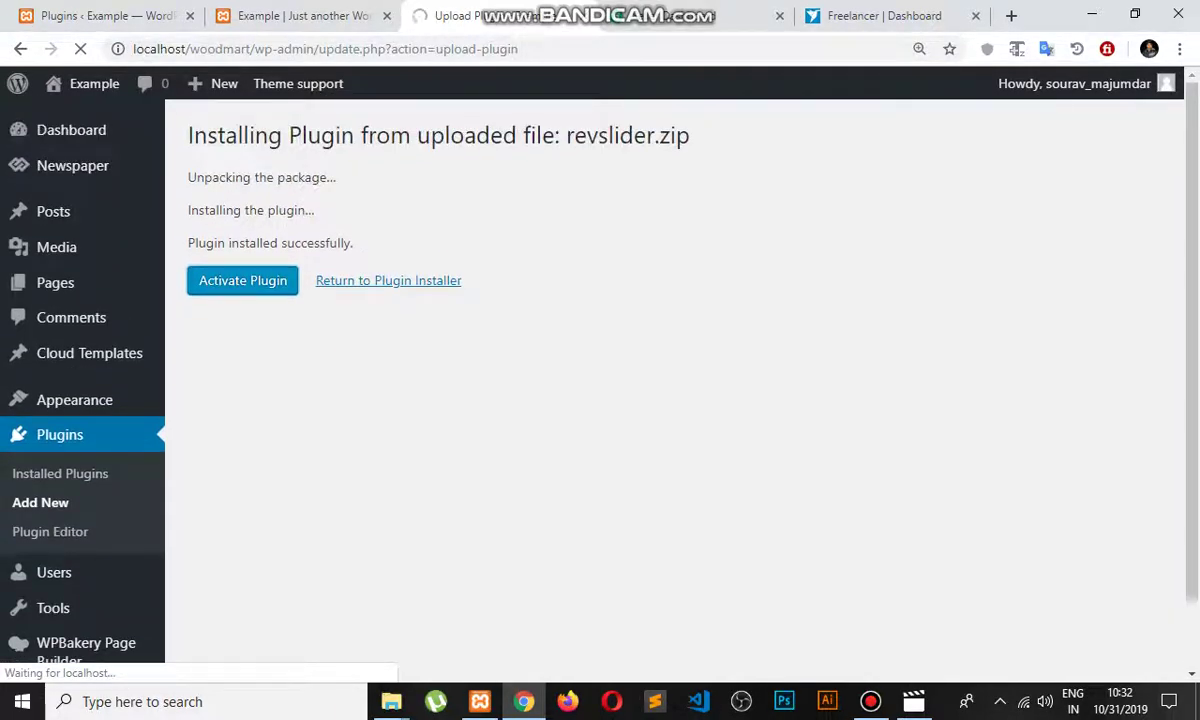
scroll(70, 580, down, 1)
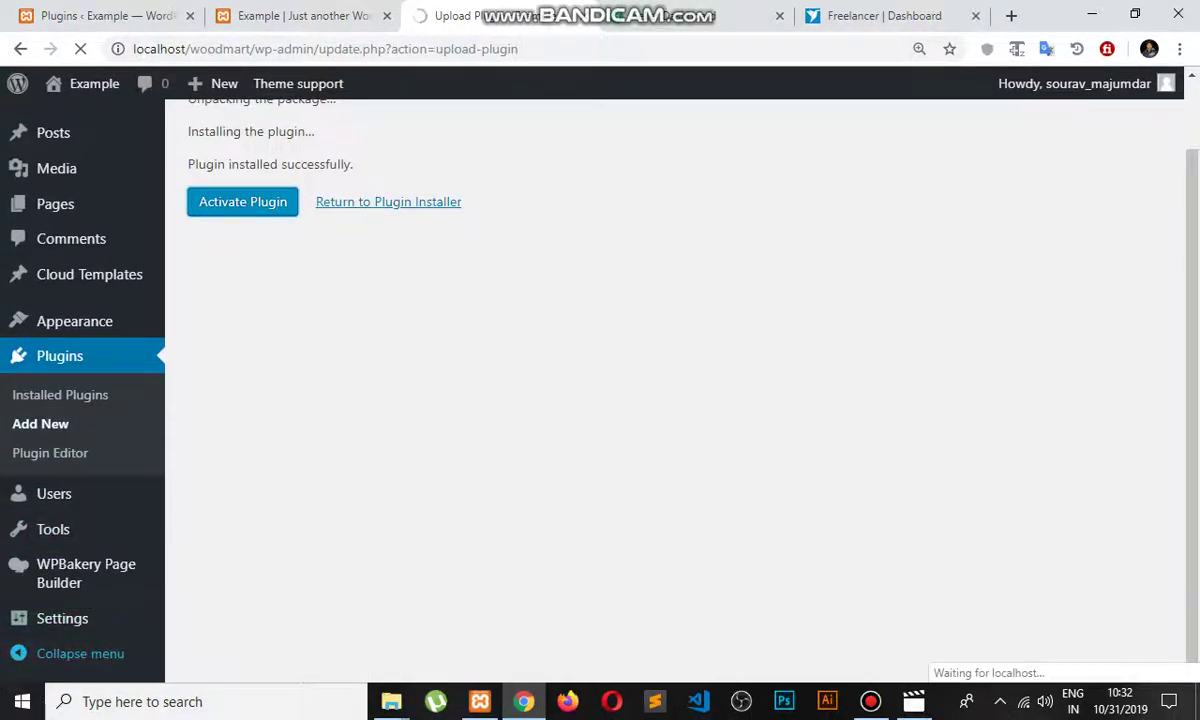
scroll(80, 560, up, 1)
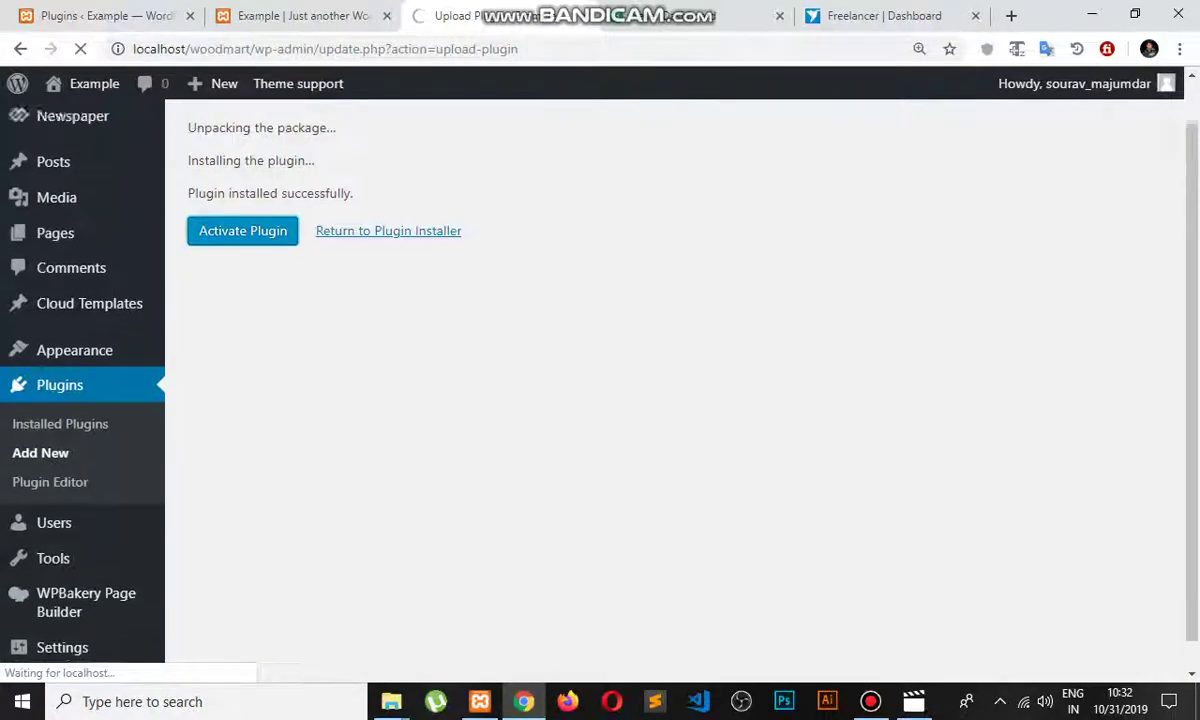
scroll(80, 400, up, 1)
click(300, 15)
mouse_move(310, 145)
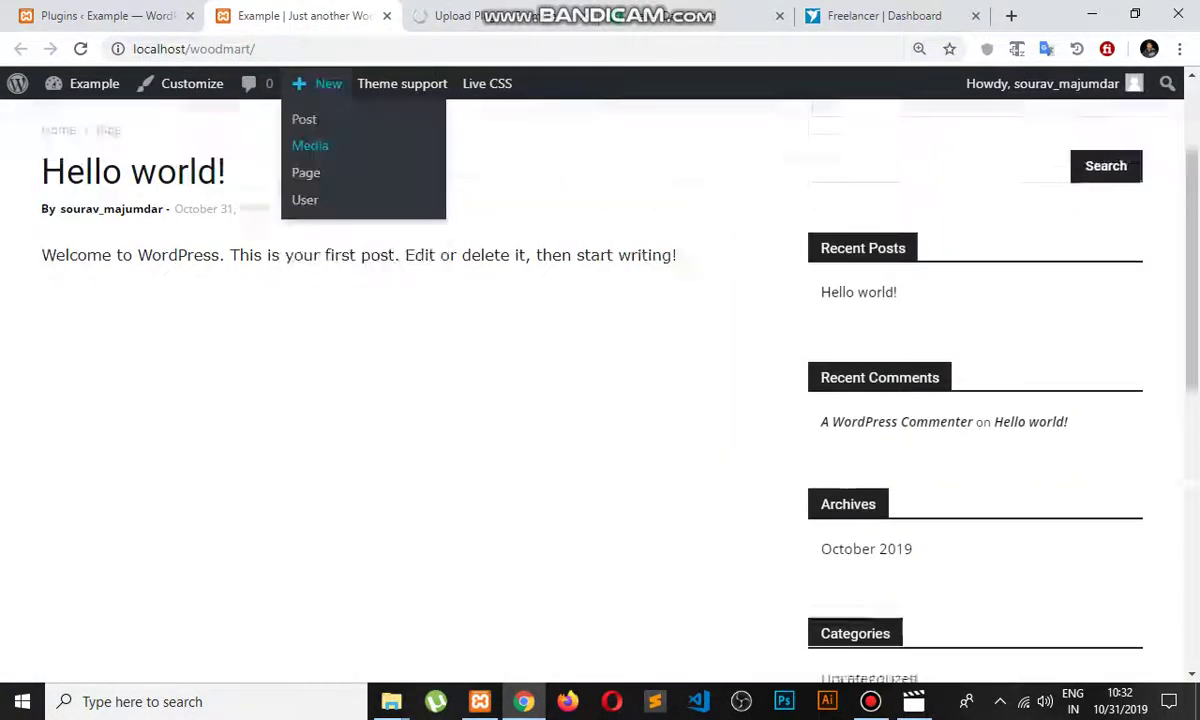
click(110, 15)
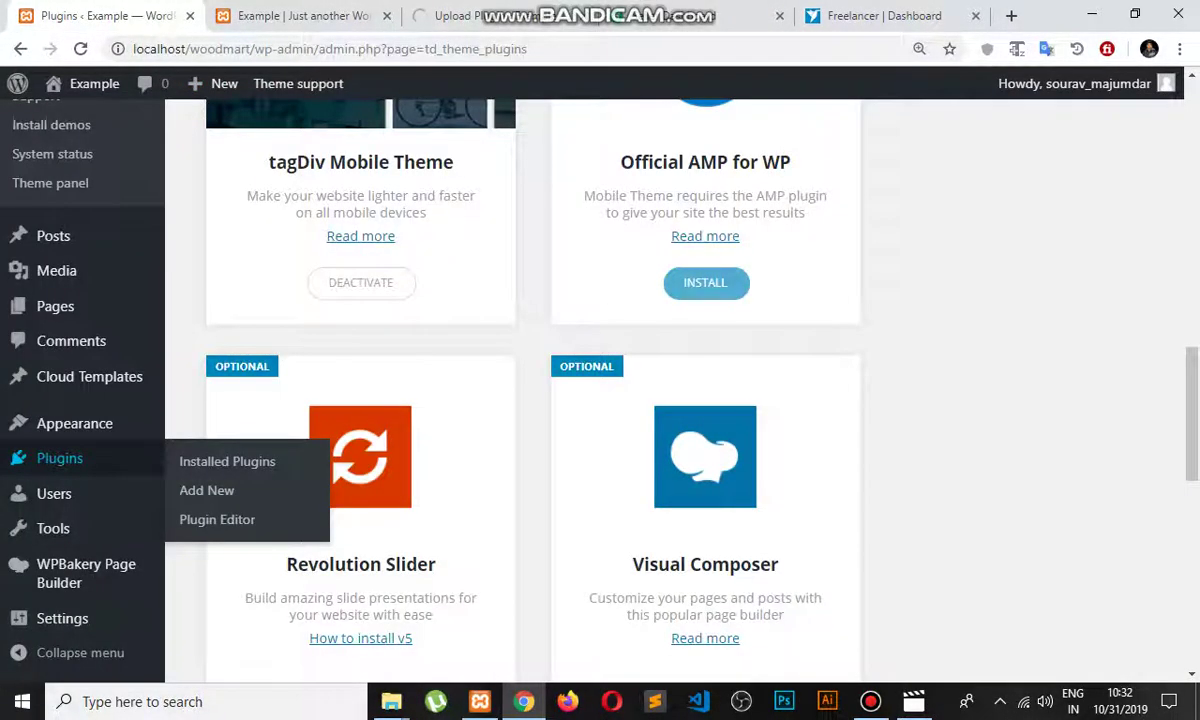
scroll(60, 458, up, 2)
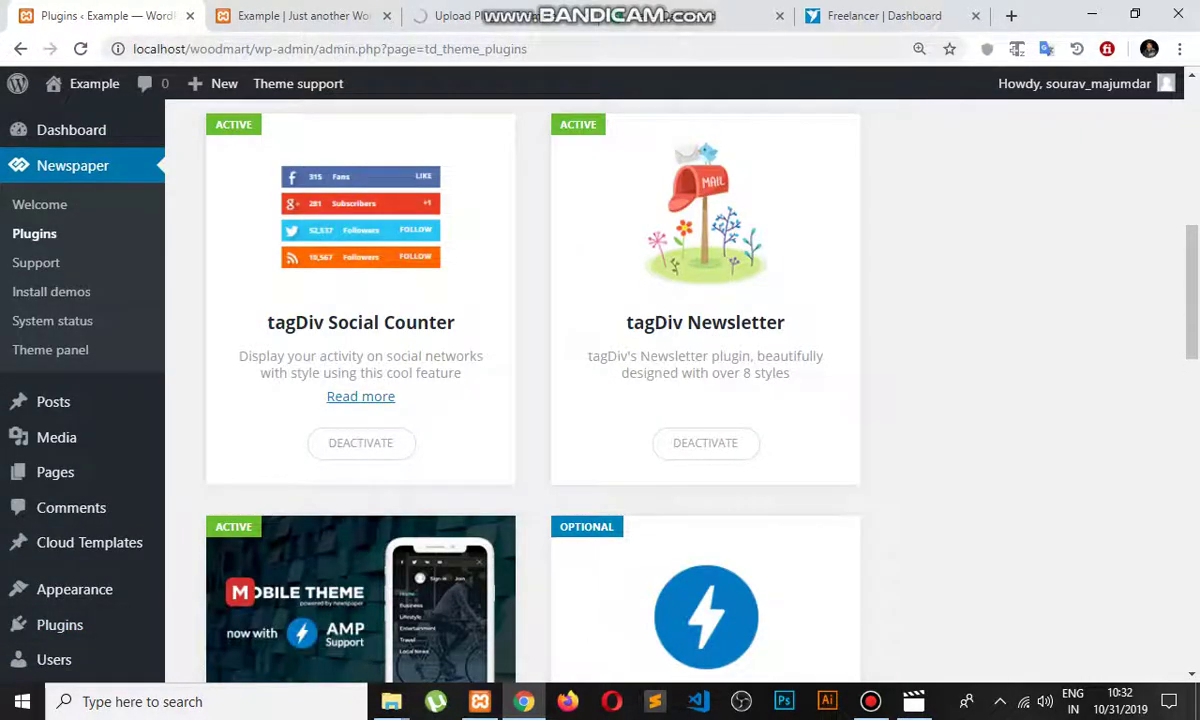
click(465, 15)
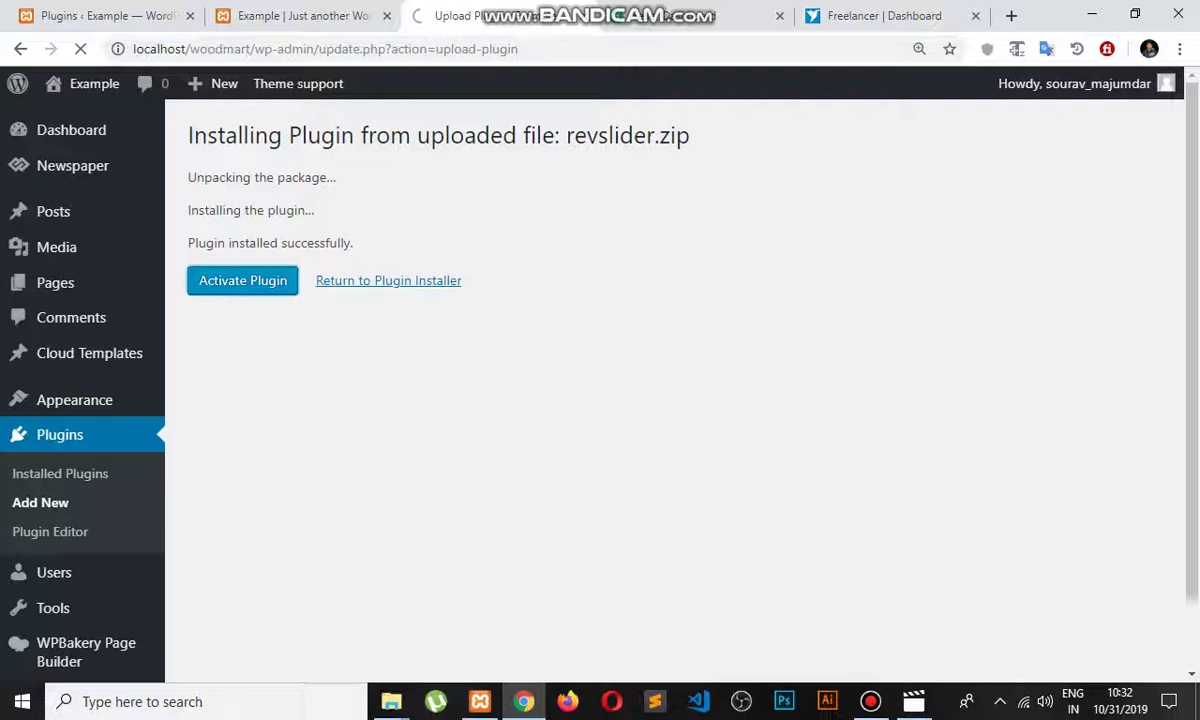
scroll(90, 322, down, 2)
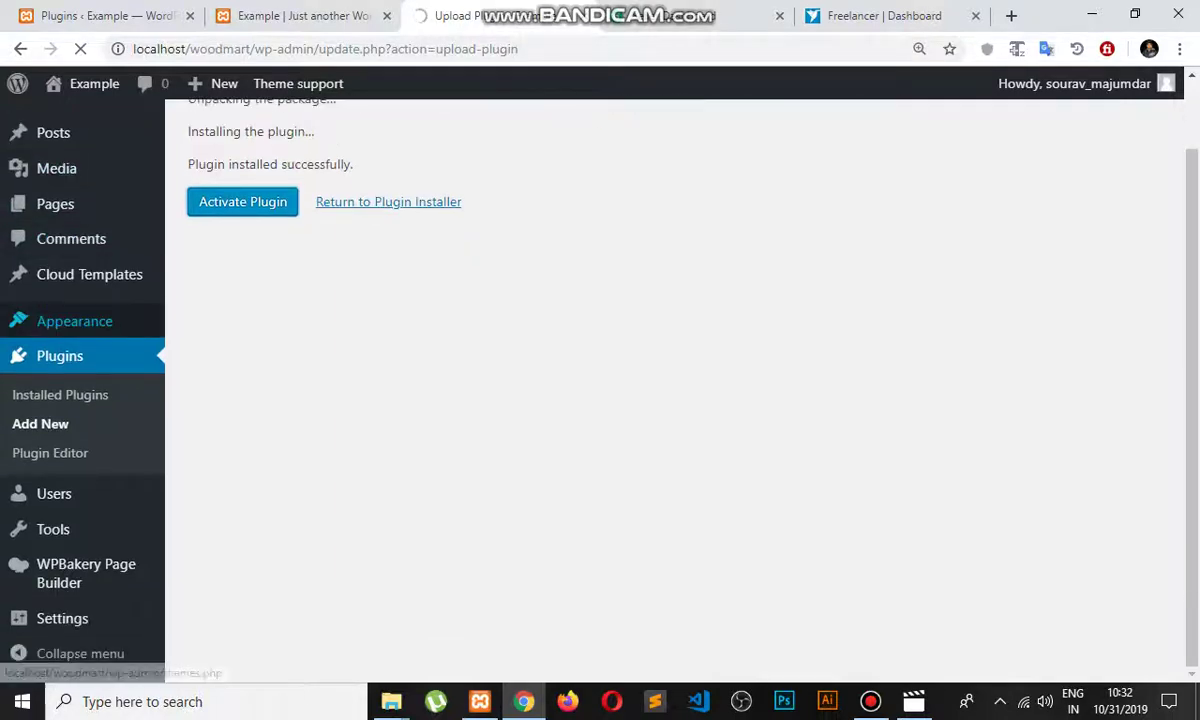
scroll(90, 572, up, 2)
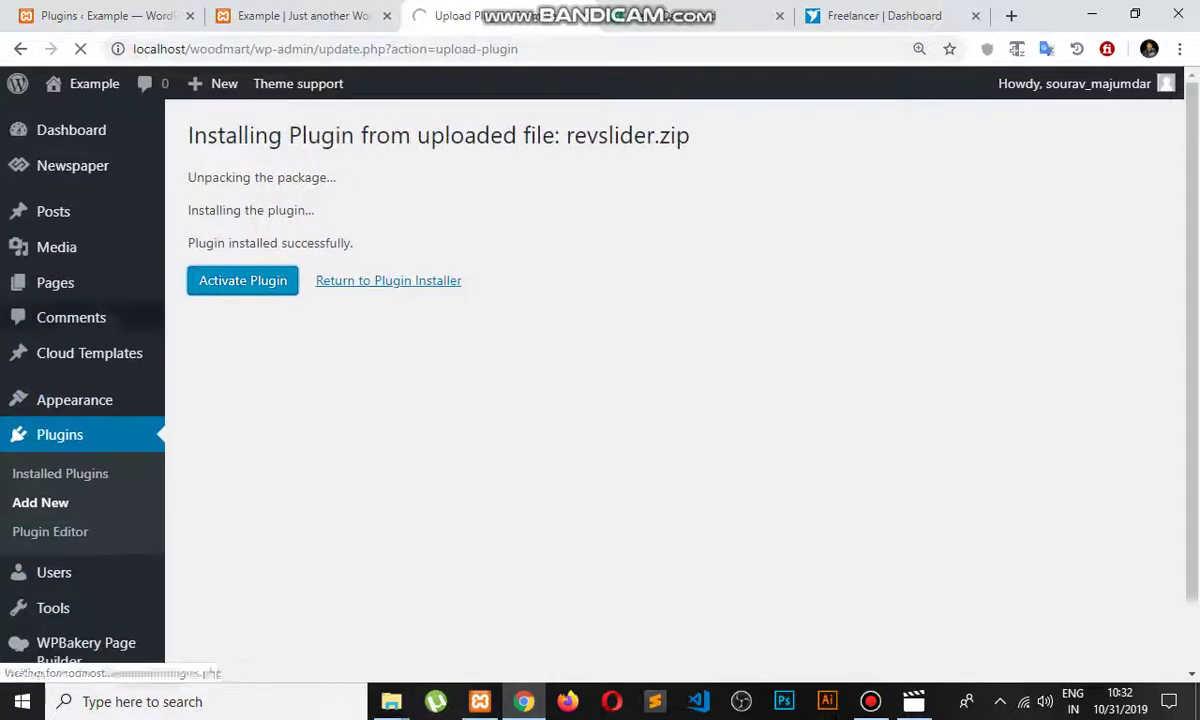
Step: Check the theme's premium plugins list and activate the uploaded Slider Revolution plugin from its installation page
click(162, 13)
scroll(600, 400, up, 5)
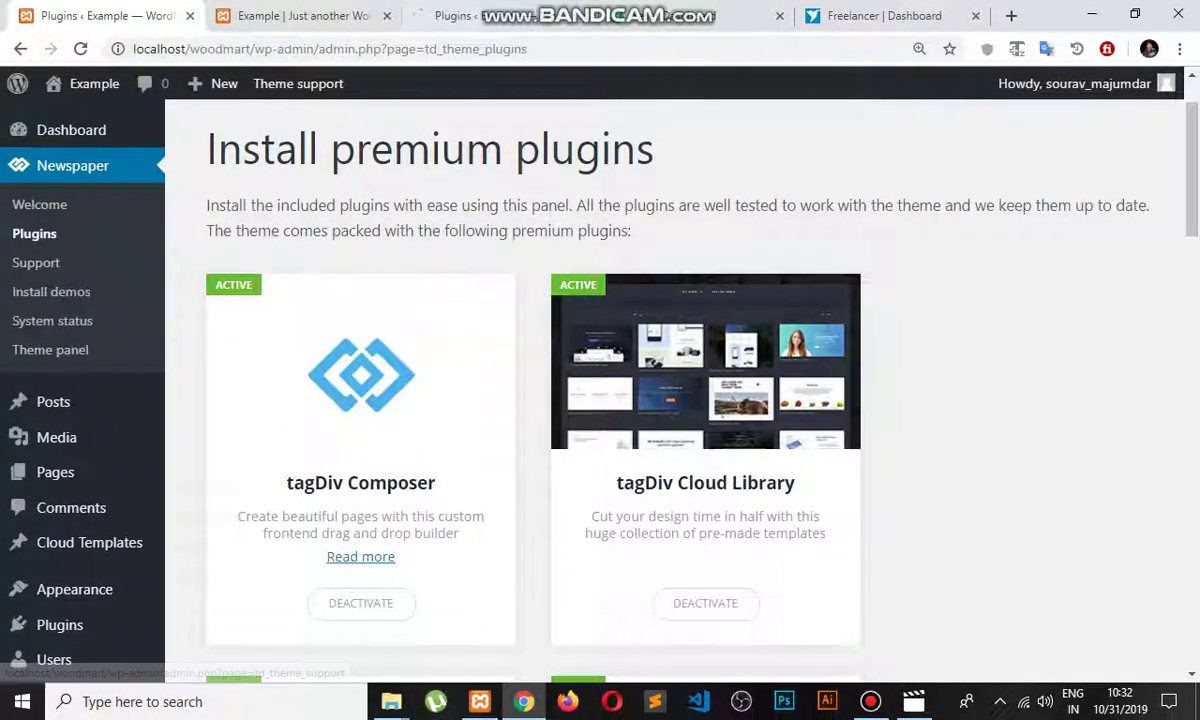
click(470, 15)
click(241, 279)
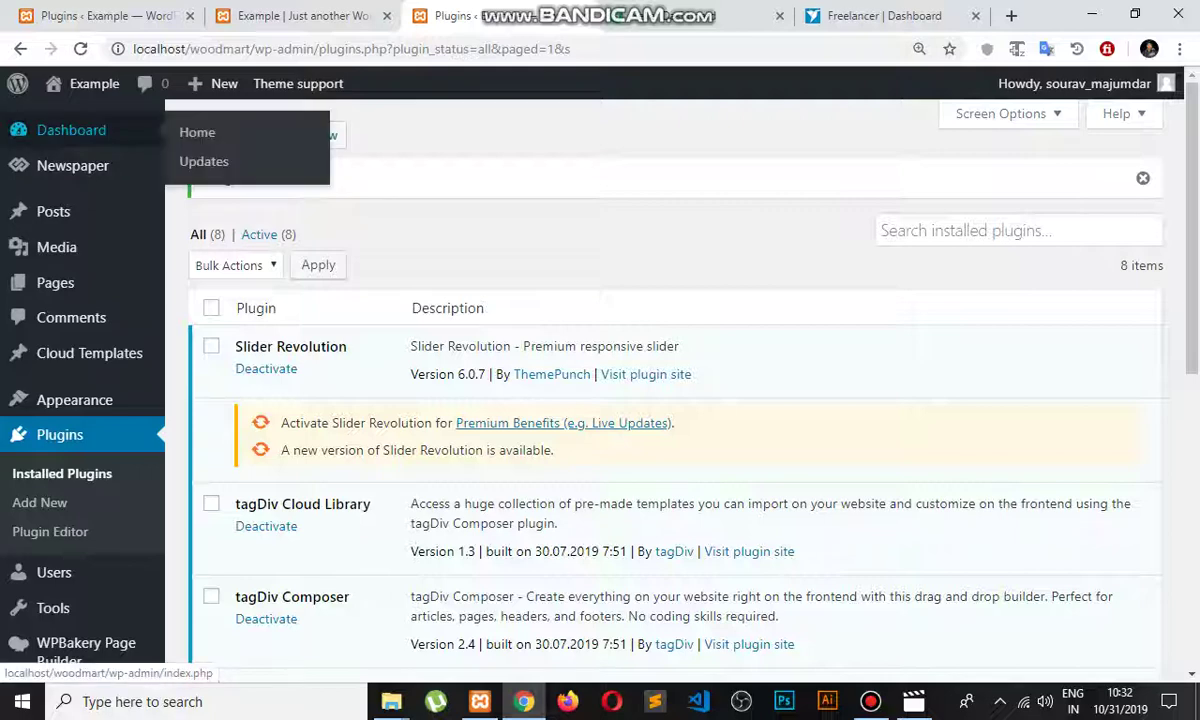
Step: Close the extra admin tab showing the Newspaper welcome page and return to the theme's premium plugins page
mouse_move(72, 165)
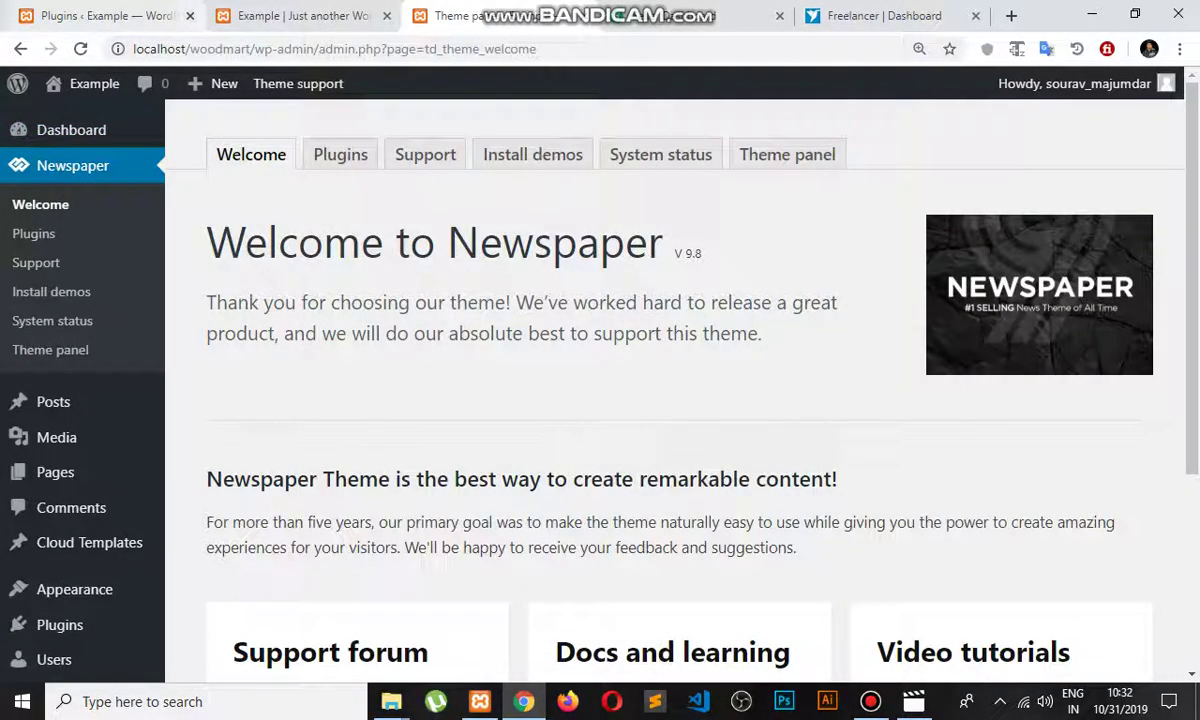
click(583, 16)
click(118, 16)
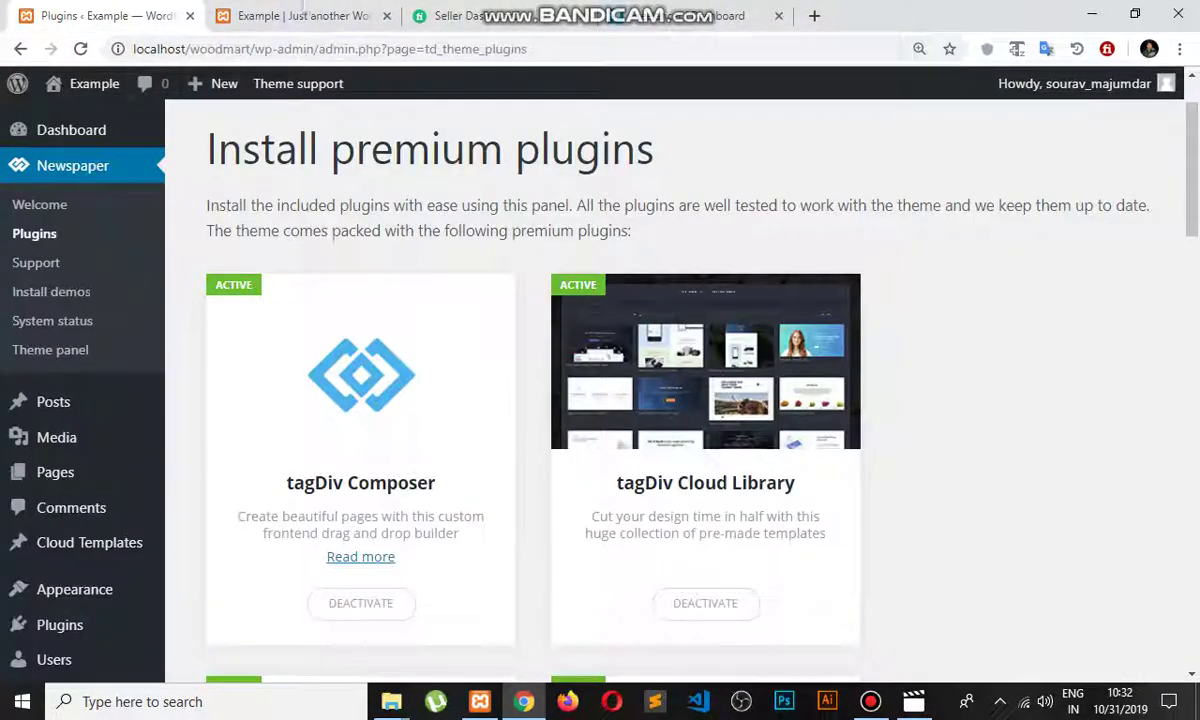
Step: Reload the theme's premium plugins page and examine the status of Revolution Slider, Visual Composer and the other bundled plugins
click(80, 49)
scroll(535, 350, down, 4)
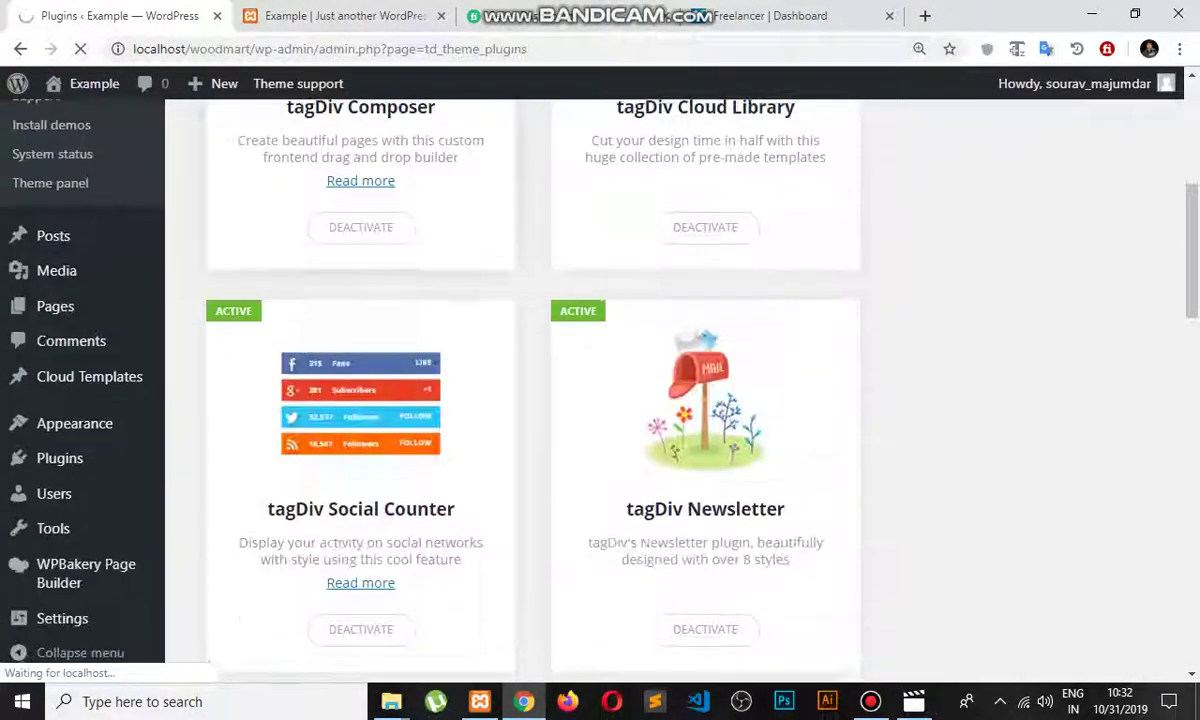
scroll(530, 380, down, 4)
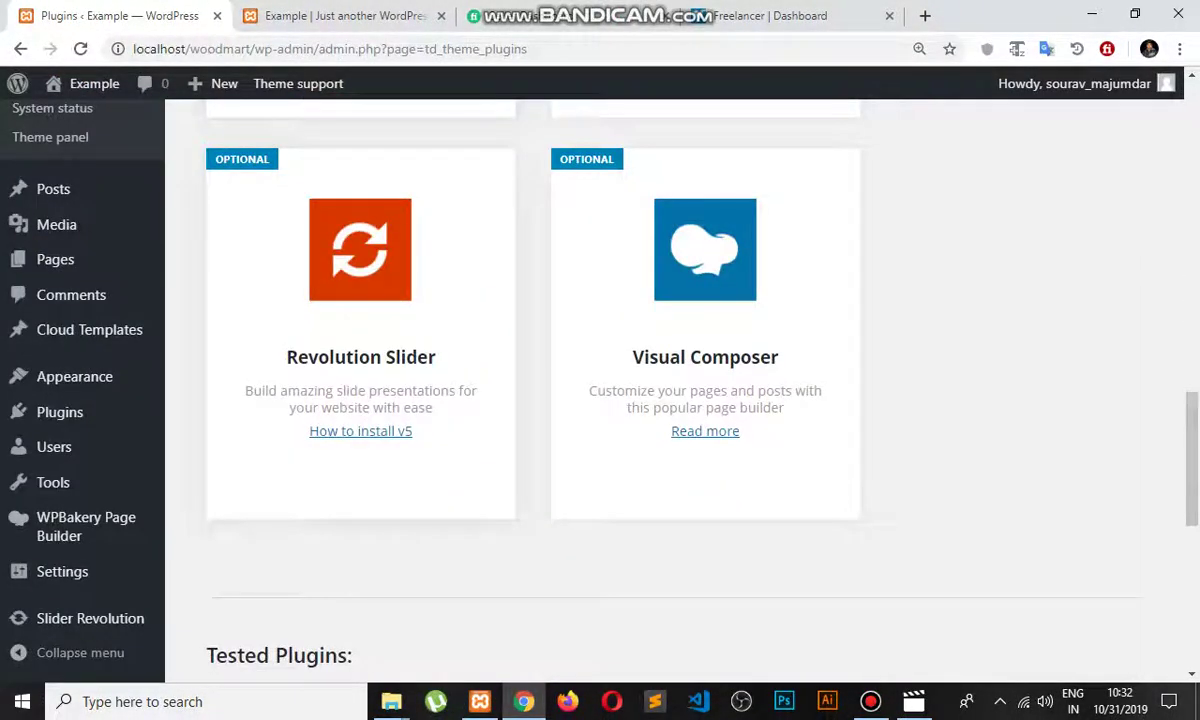
scroll(680, 400, up, 10)
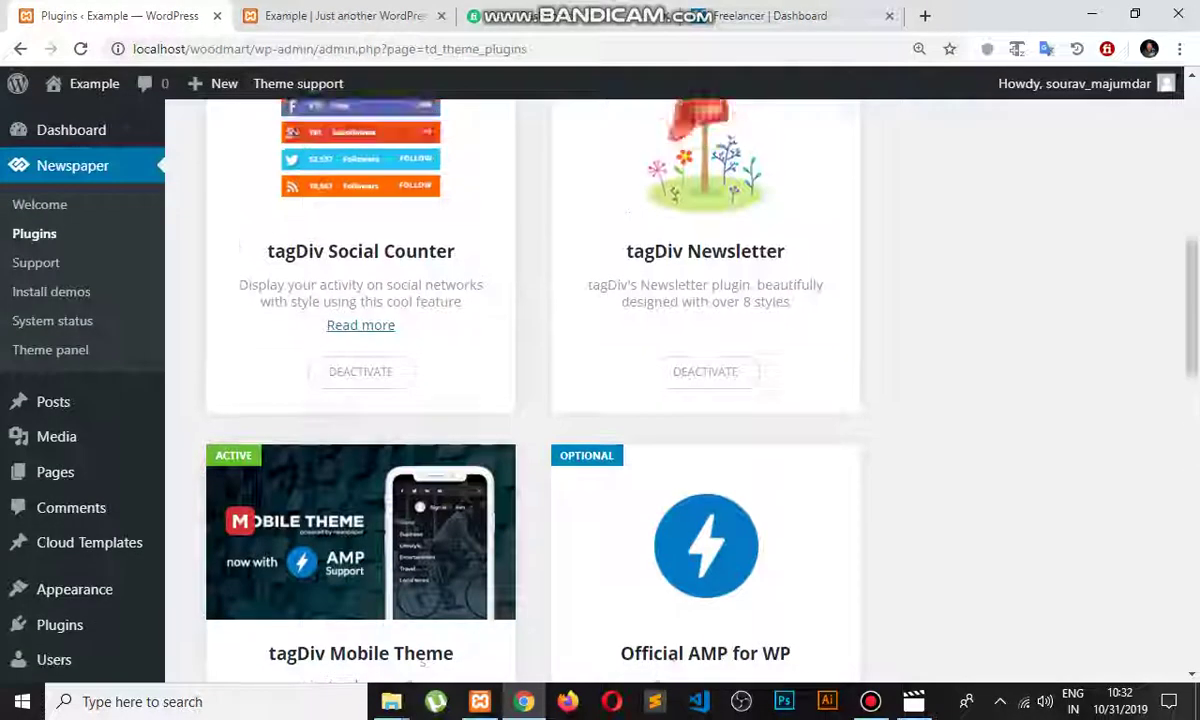
scroll(680, 400, down, 10)
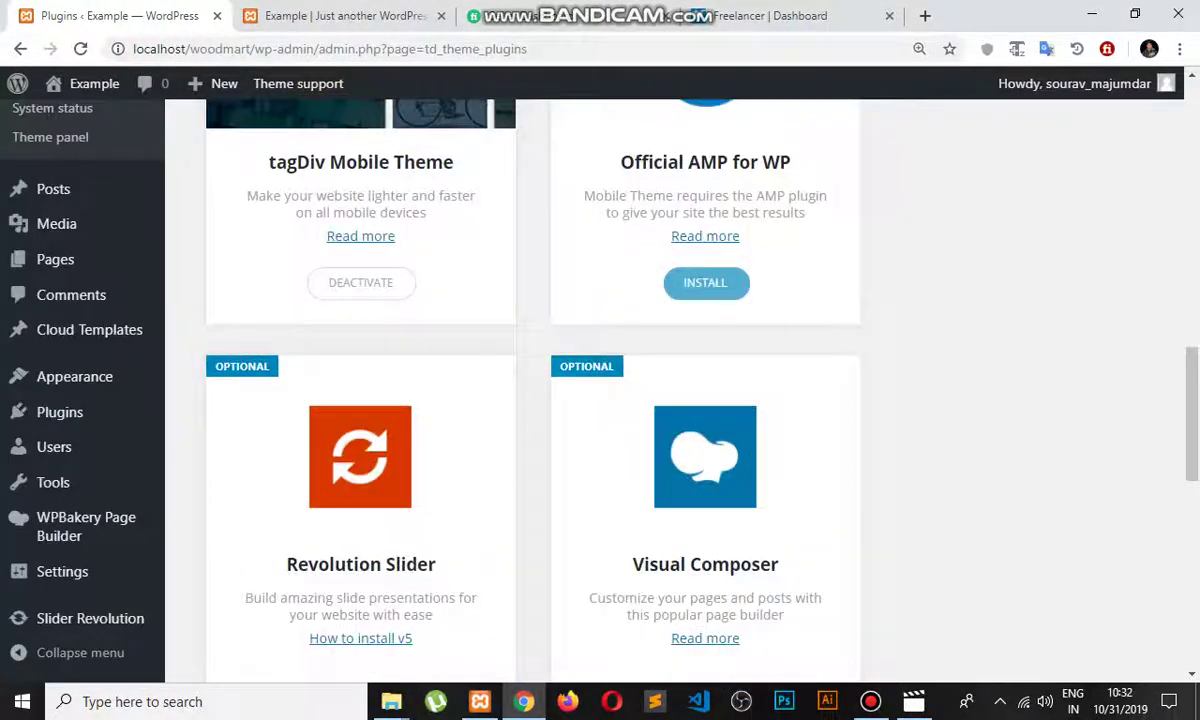
scroll(530, 400, up, 3)
scroll(530, 400, down, 6)
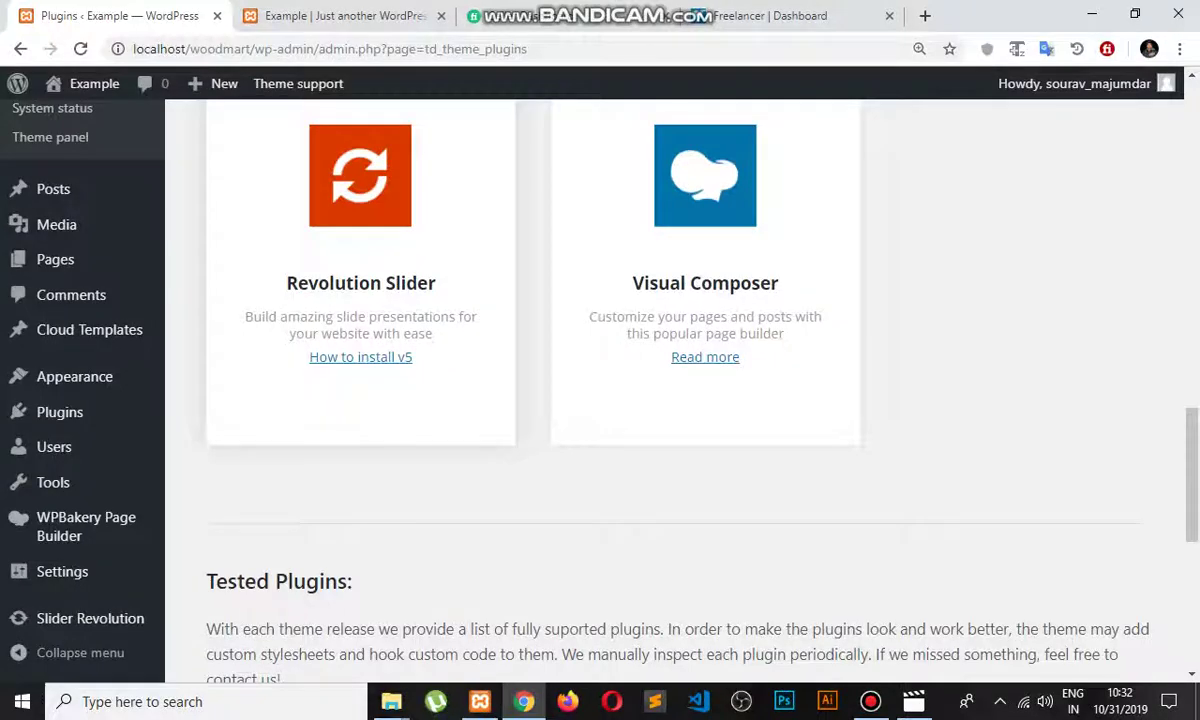
scroll(680, 400, up, 8)
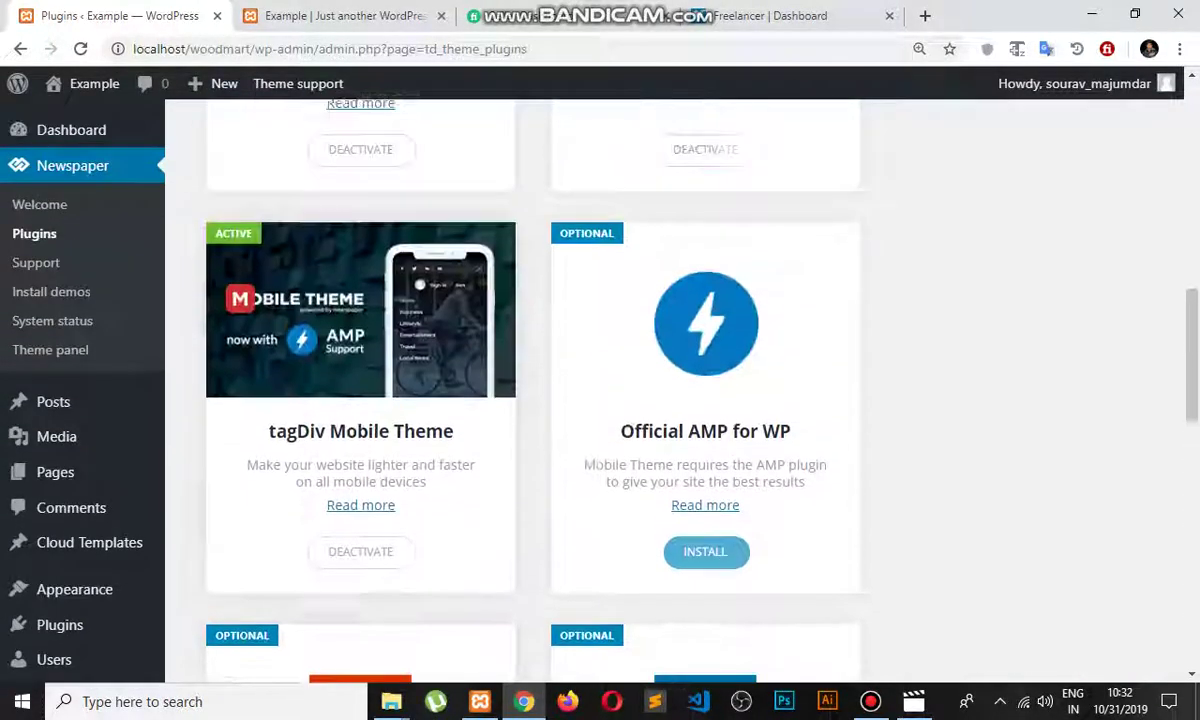